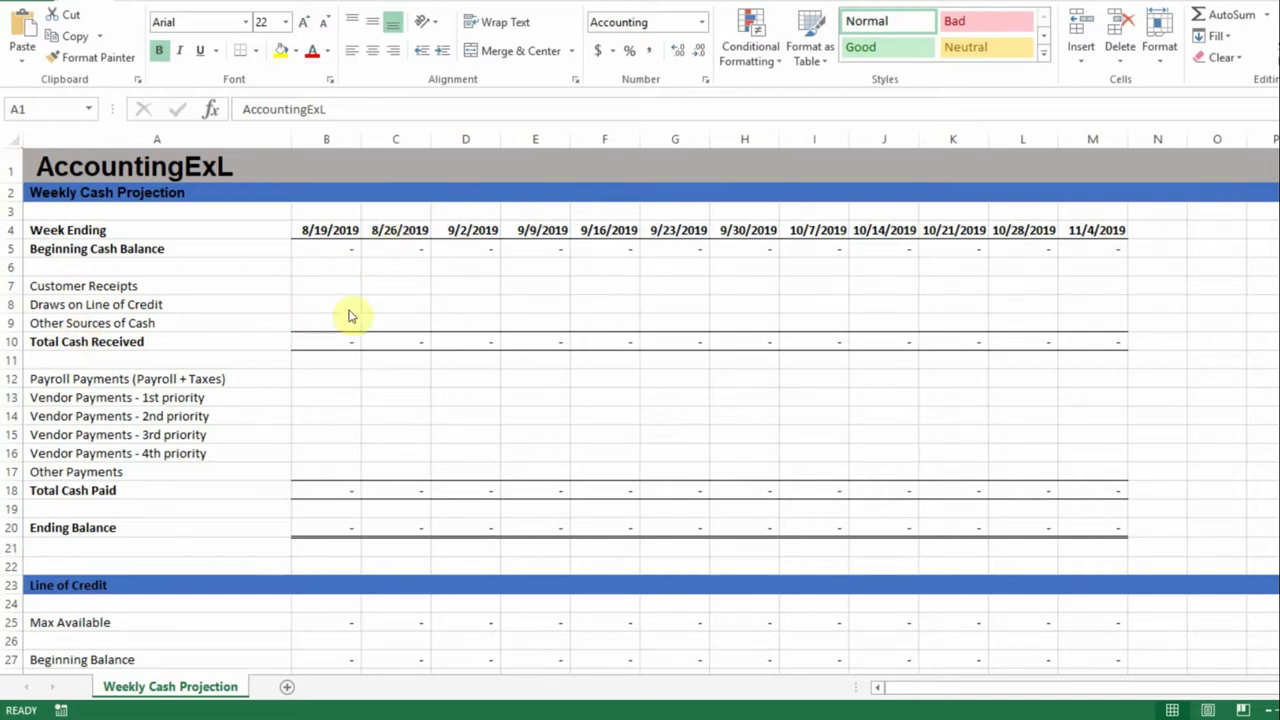
- Fill the week-ending date formula =B4+7 from C4 across the row to M4
left_click(322, 230)
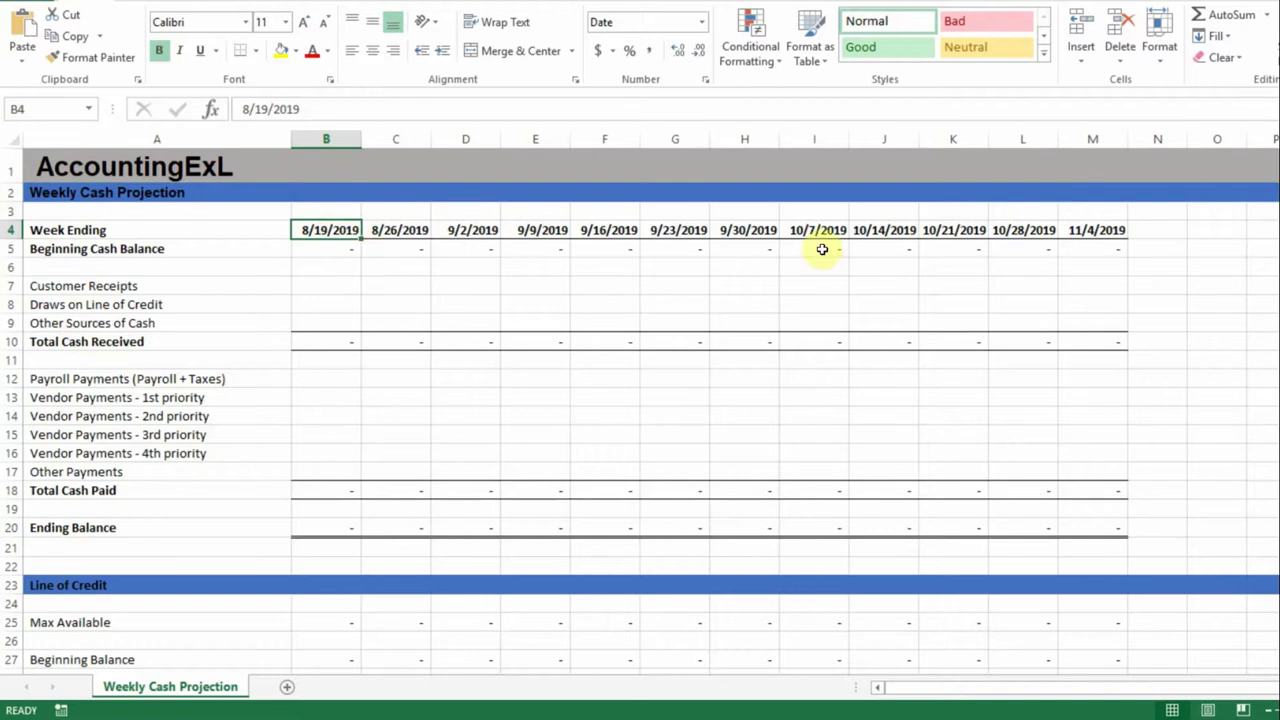
left_click(381, 230)
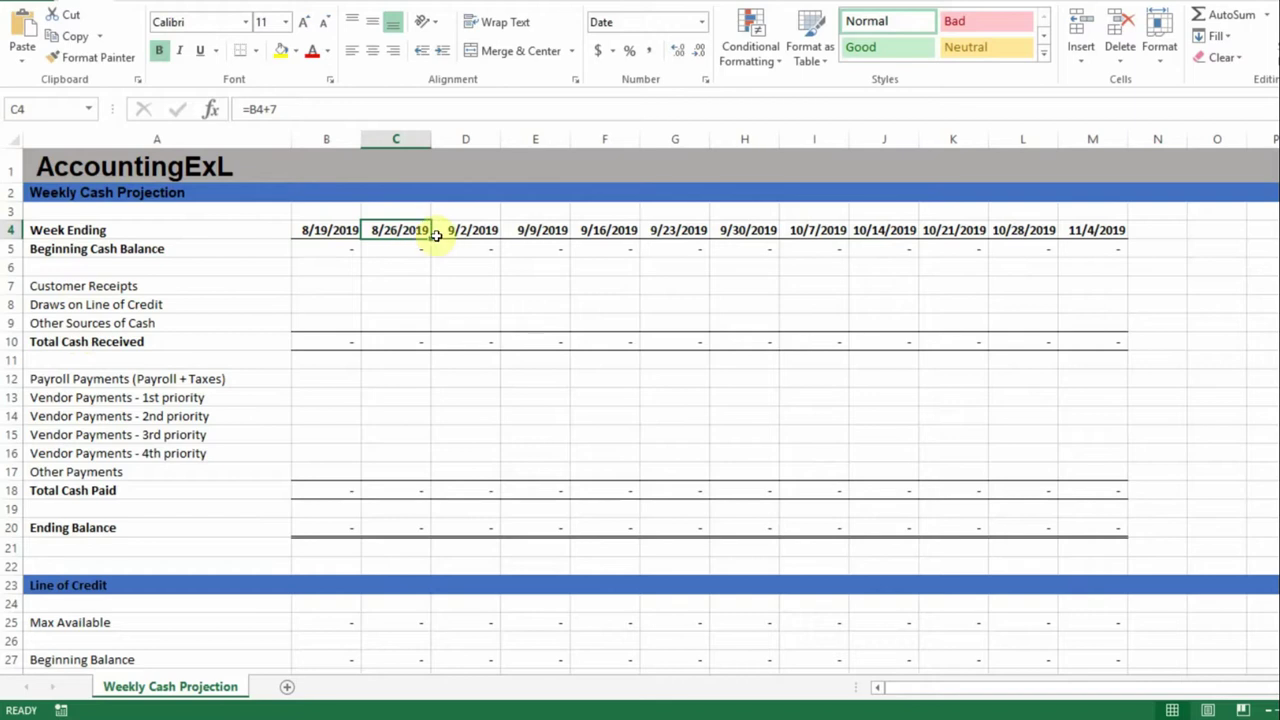
left_click_drag(430, 240, 1097, 246)
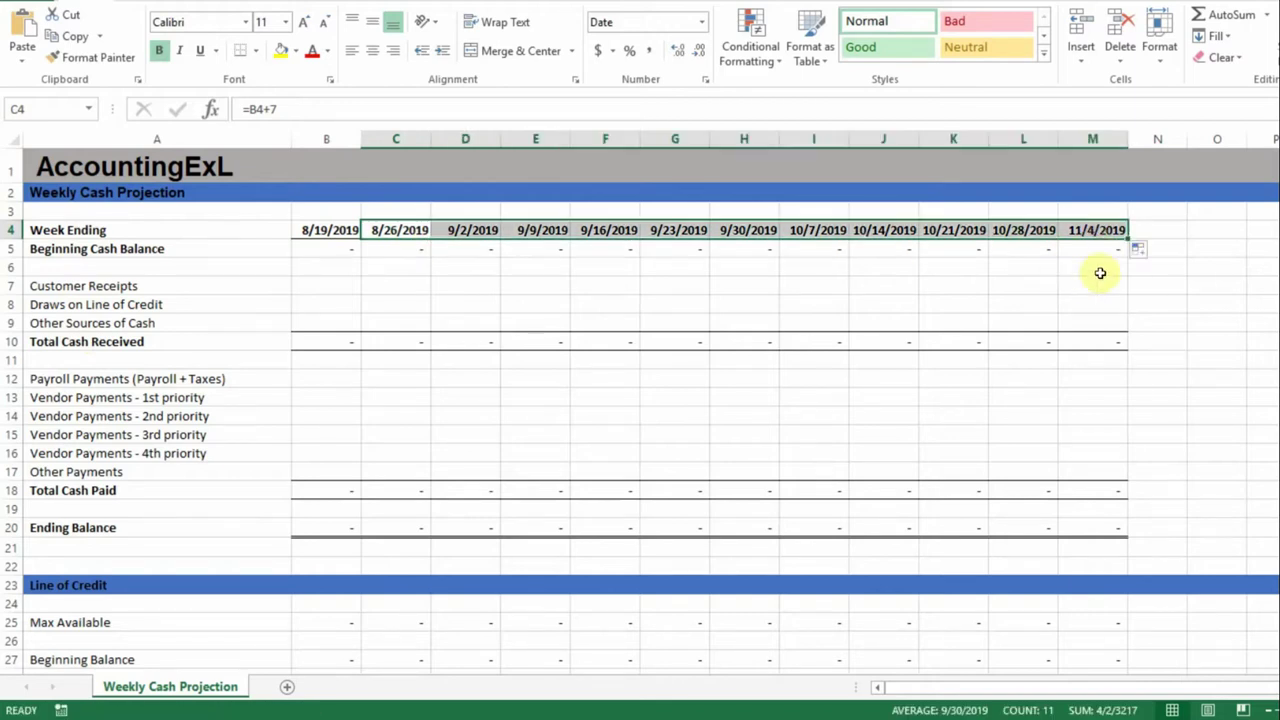
- Set the first week-ending date in B4 to 9/30/2019
left_click(337, 231)
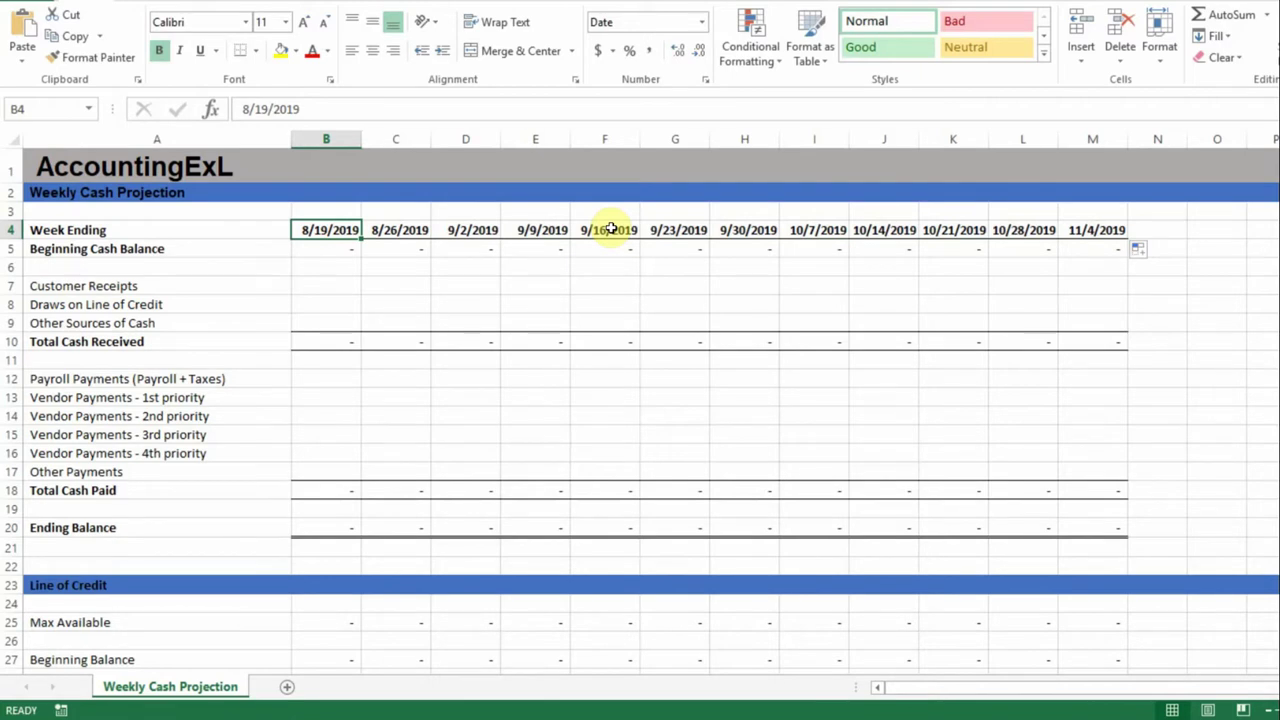
type("9/30")
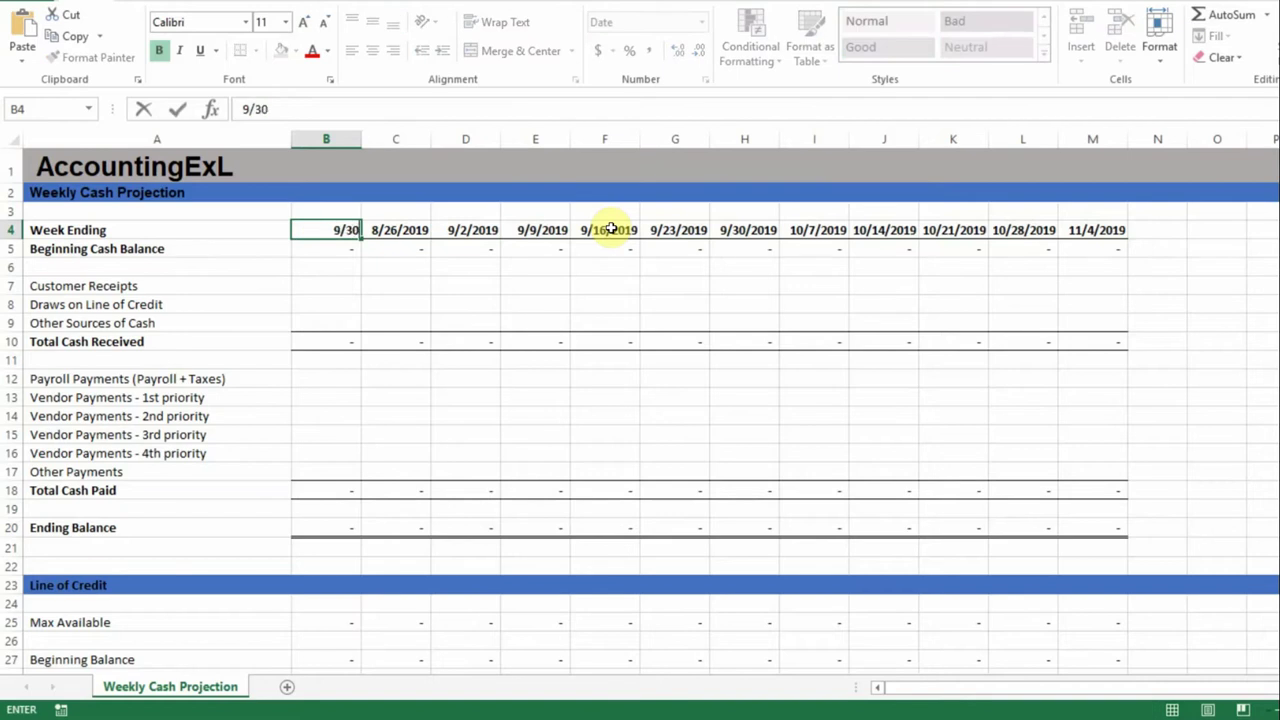
type("/2019")
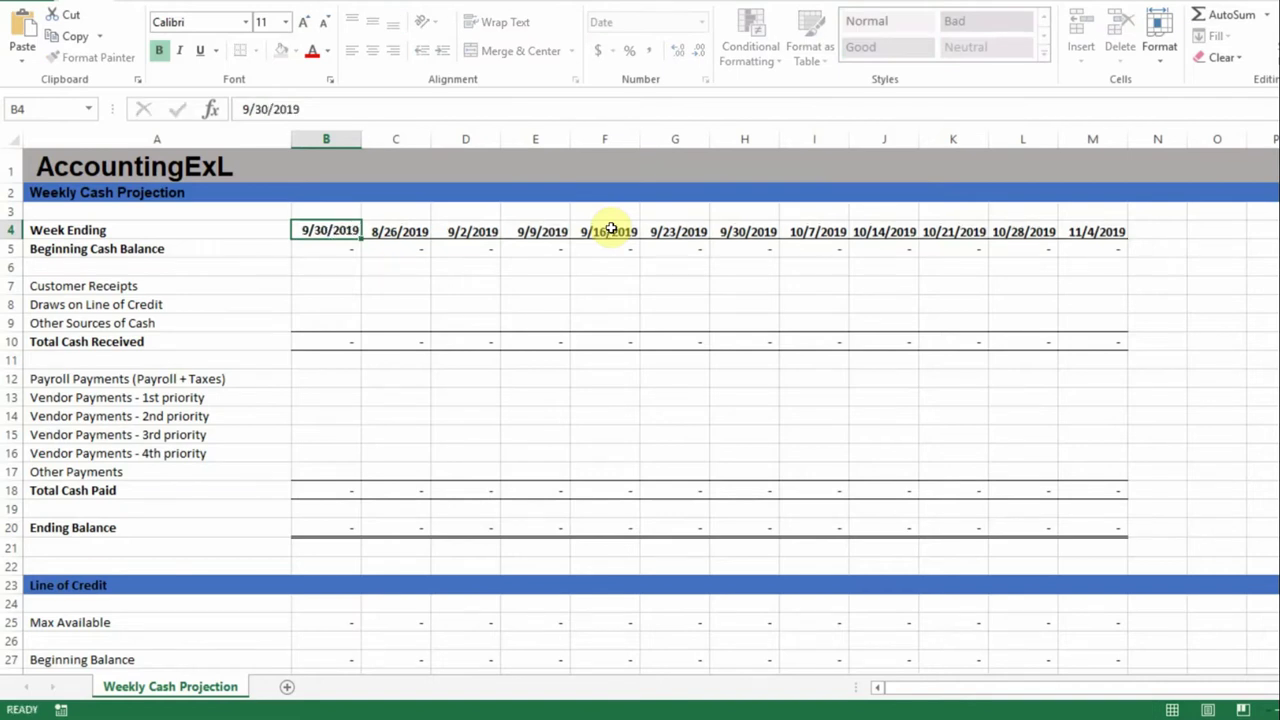
key("Return")
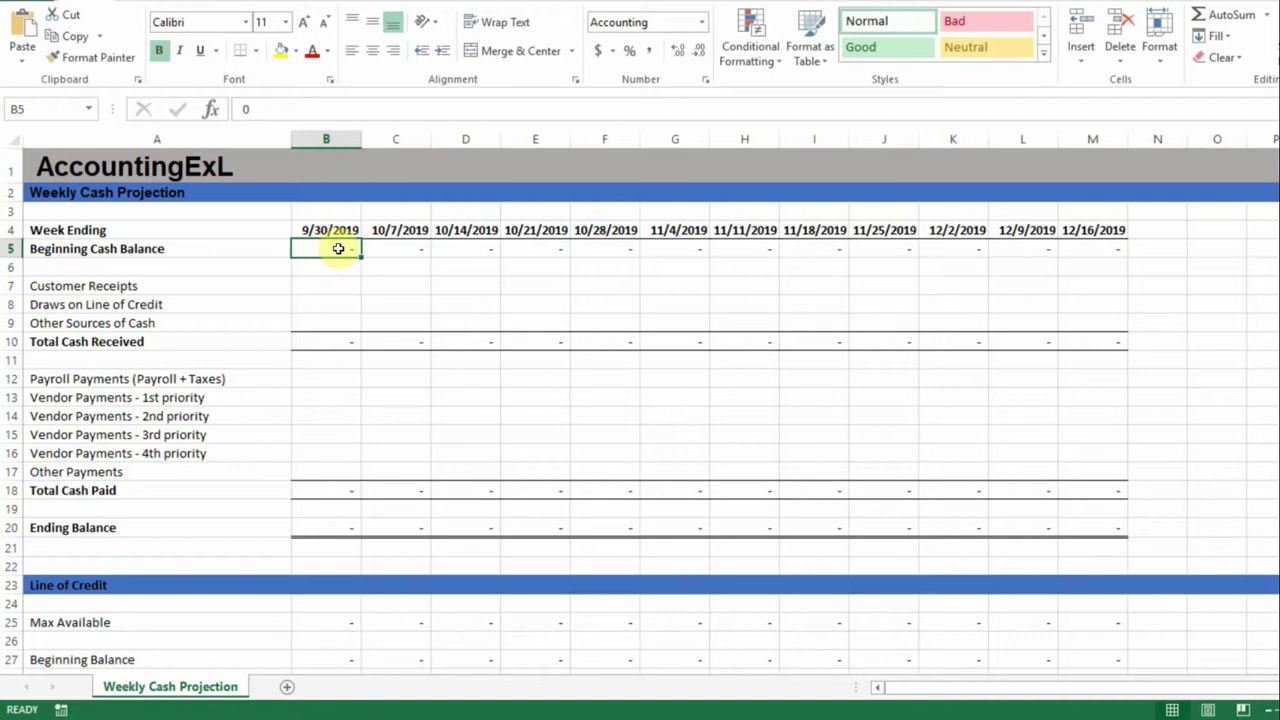
- Examine the first week's Total Cash Received, Total Cash Paid and Ending Balance formulas and the second week's Beginning Cash Balance formula
left_click(329, 340)
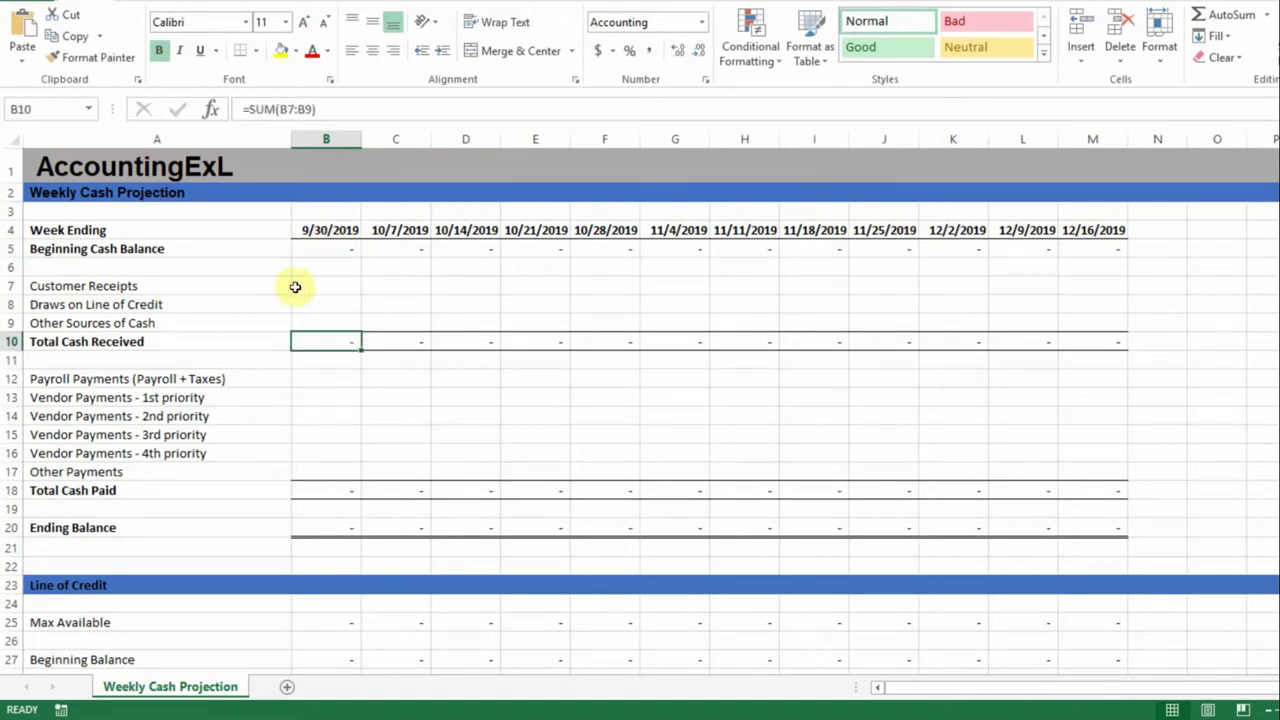
double_click(330, 341)
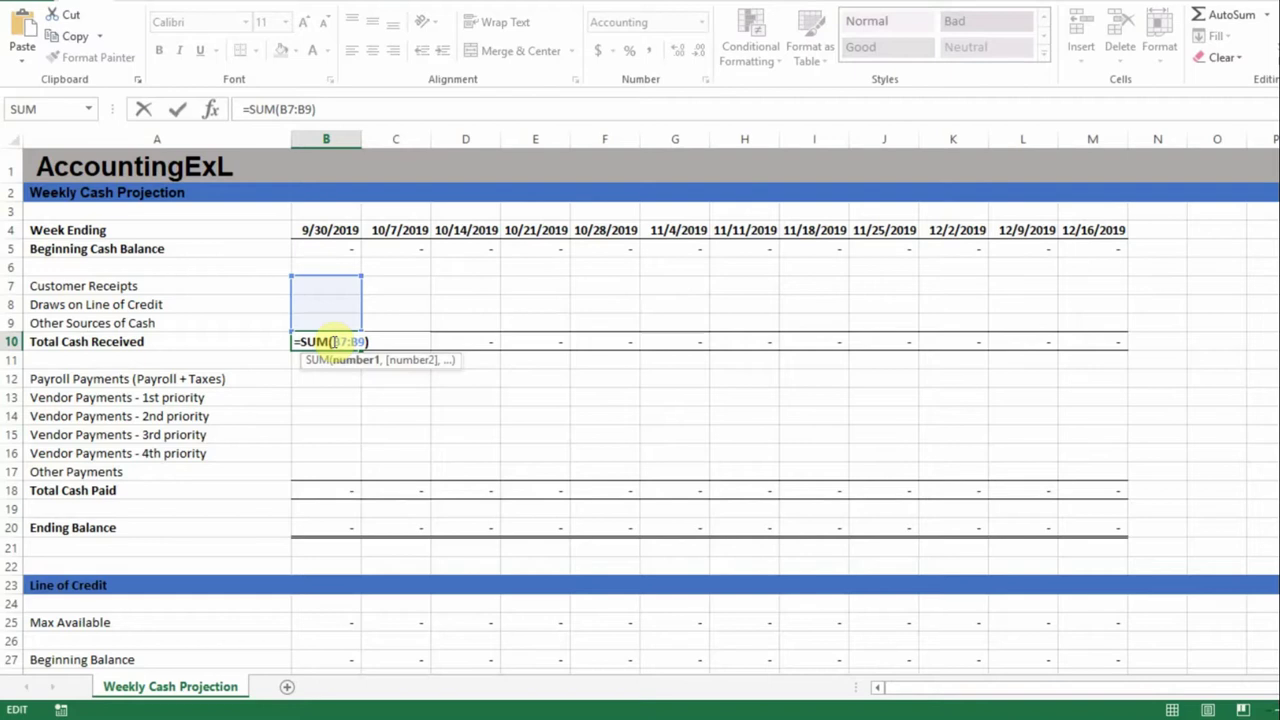
key("Return")
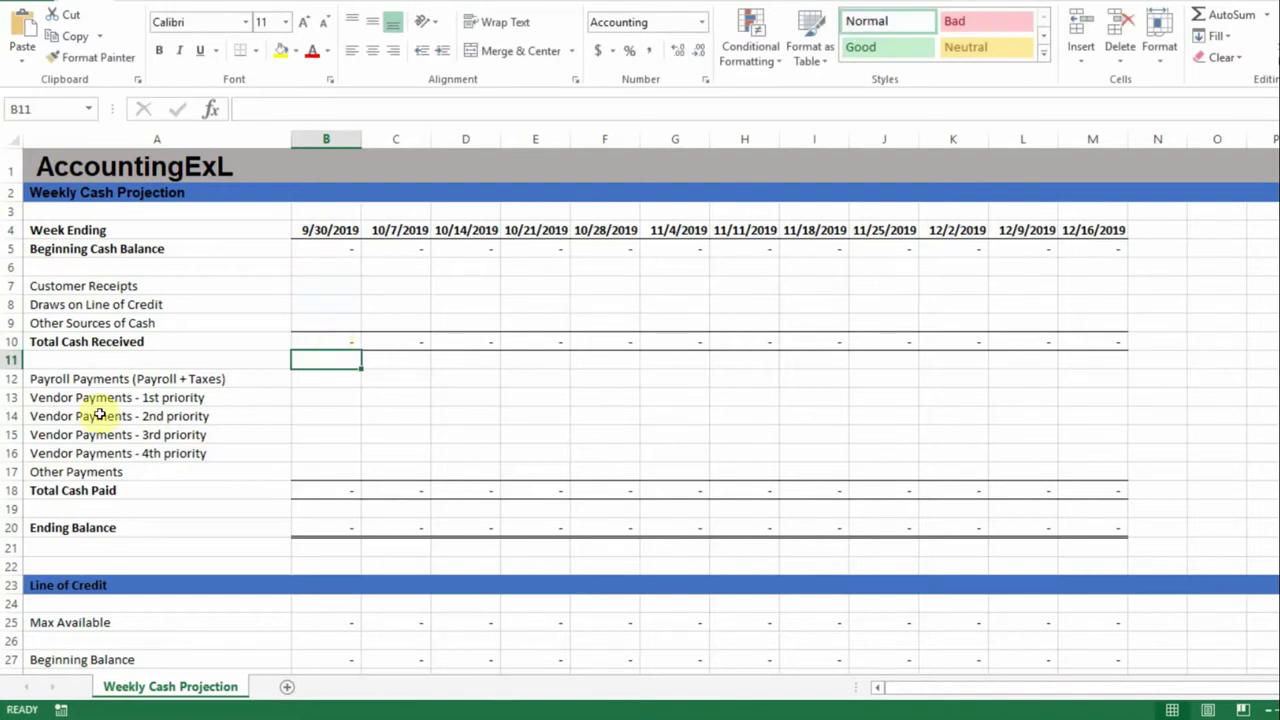
double_click(330, 490)
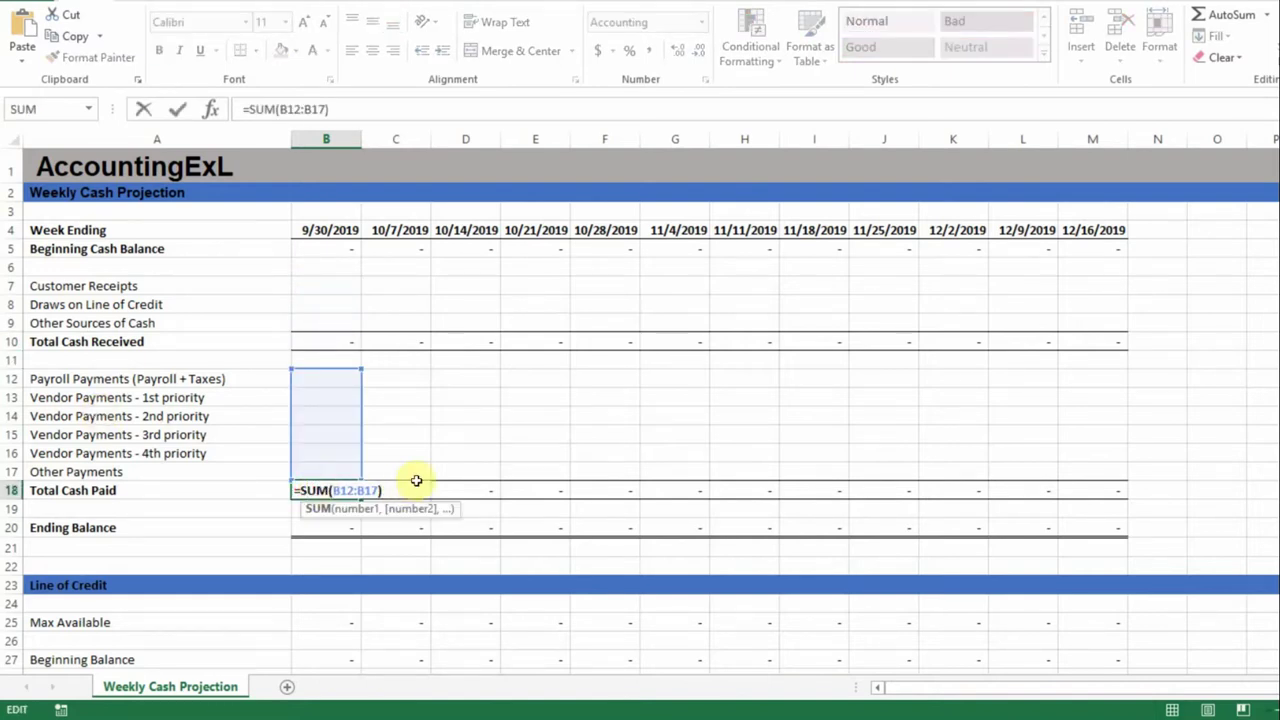
key("Return")
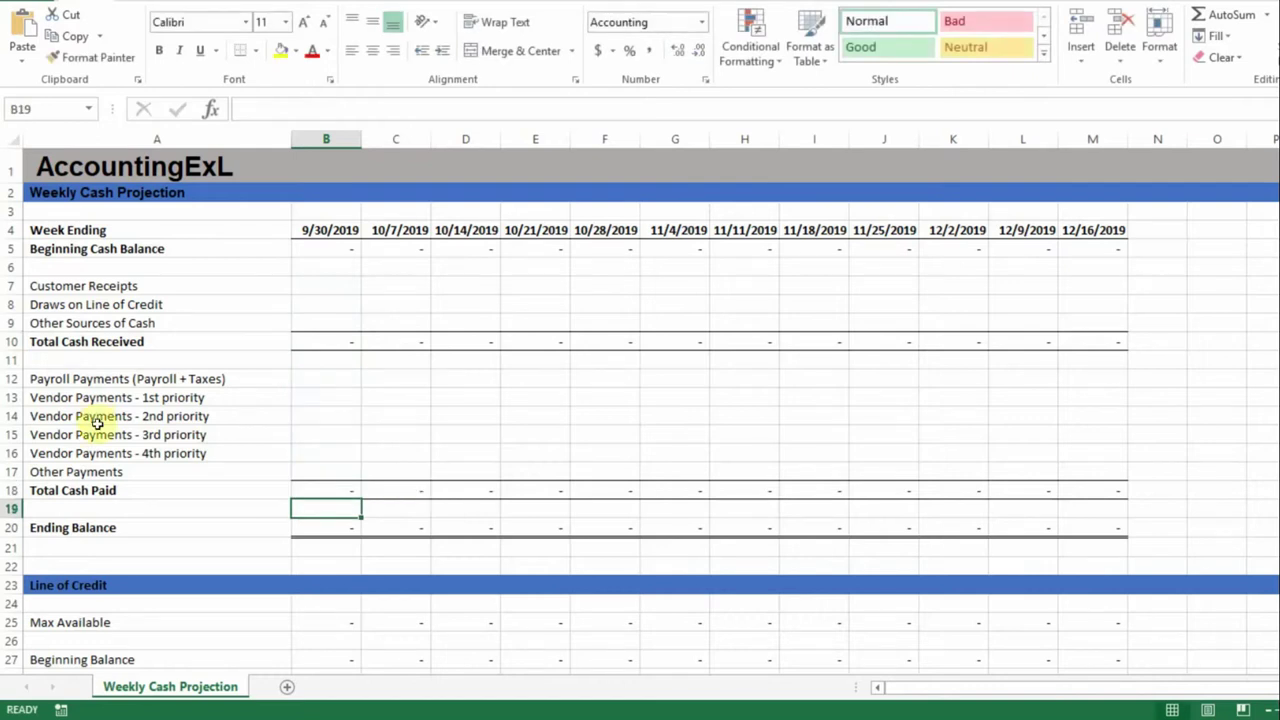
double_click(349, 528)
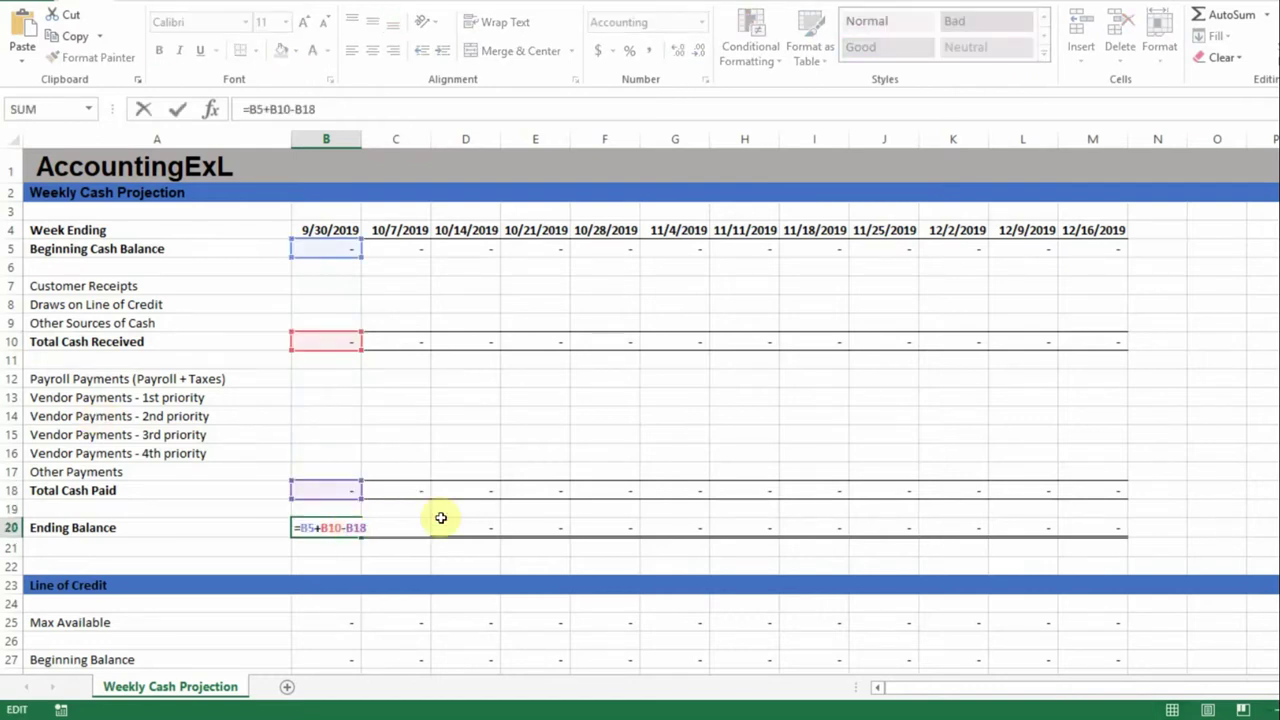
key("Return")
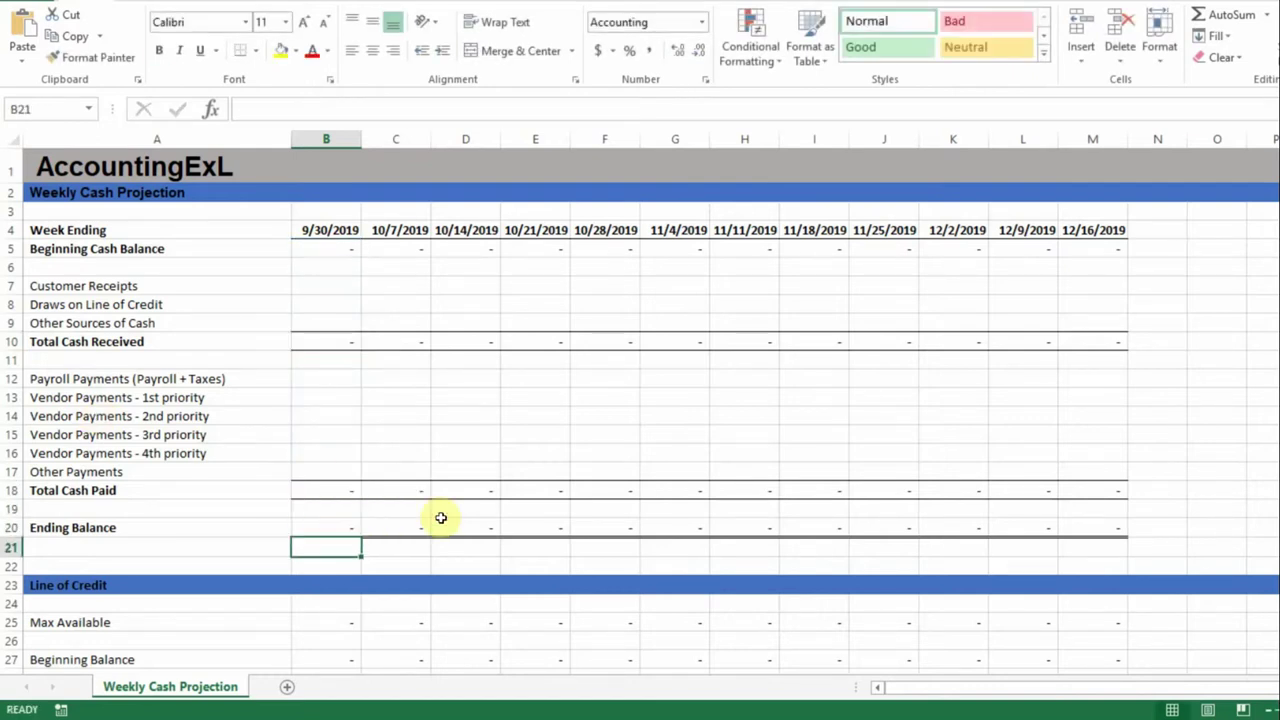
left_click(413, 254)
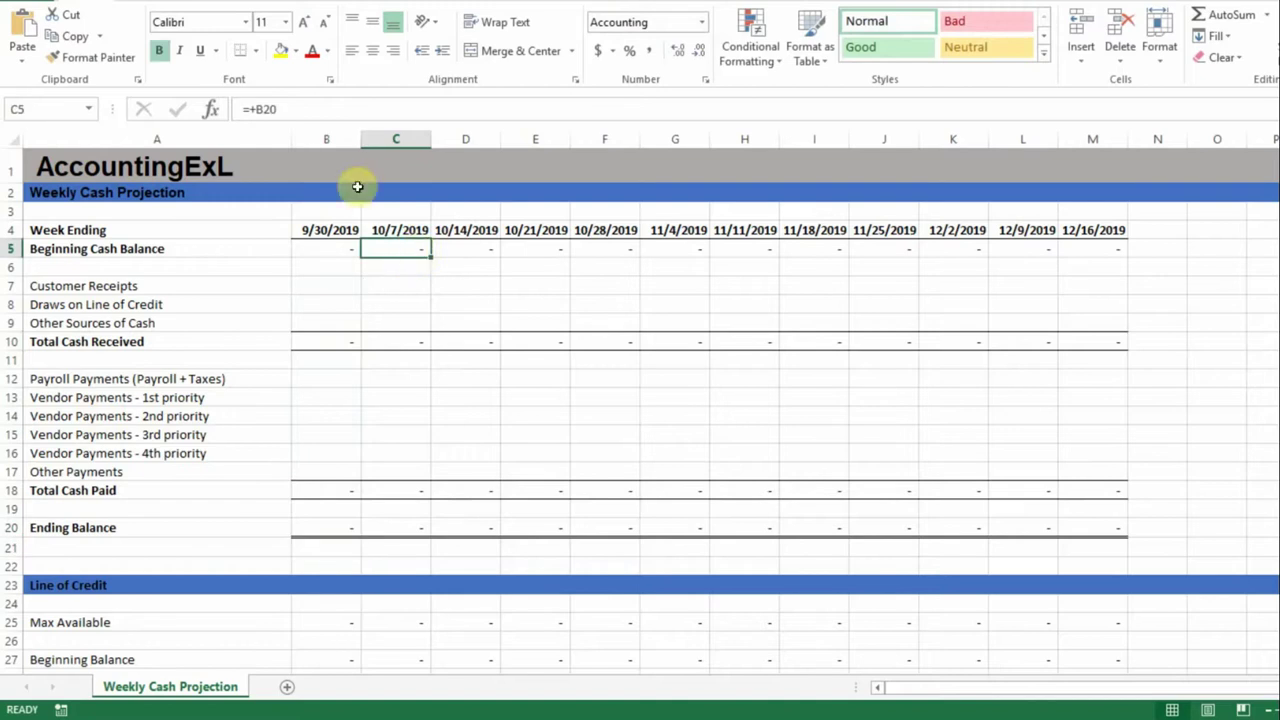
left_click(276, 109)
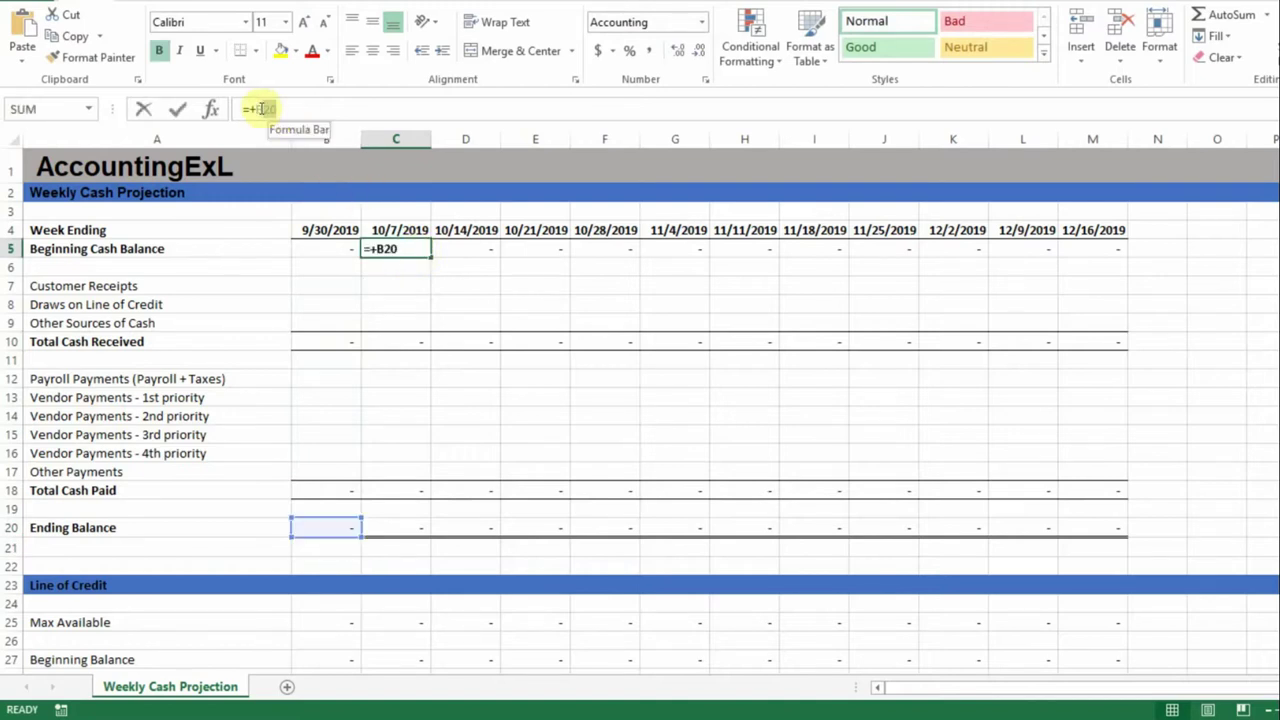
double_click(263, 109)
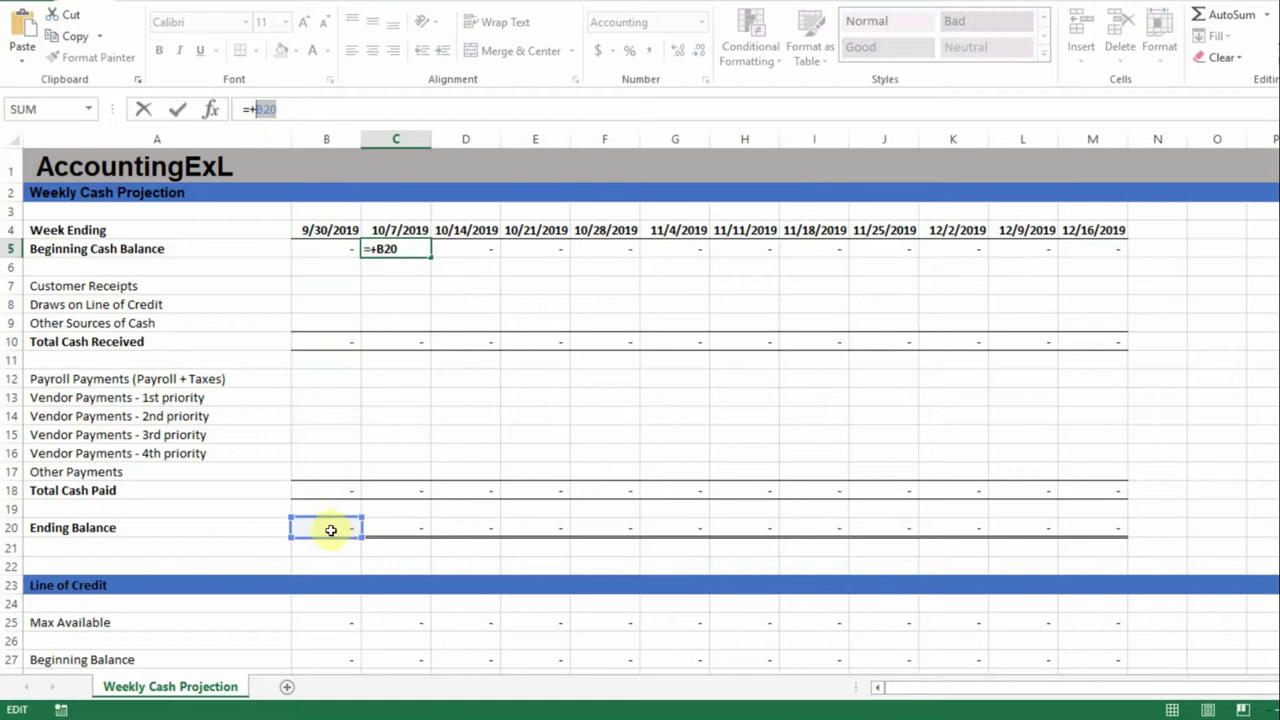
key("Return")
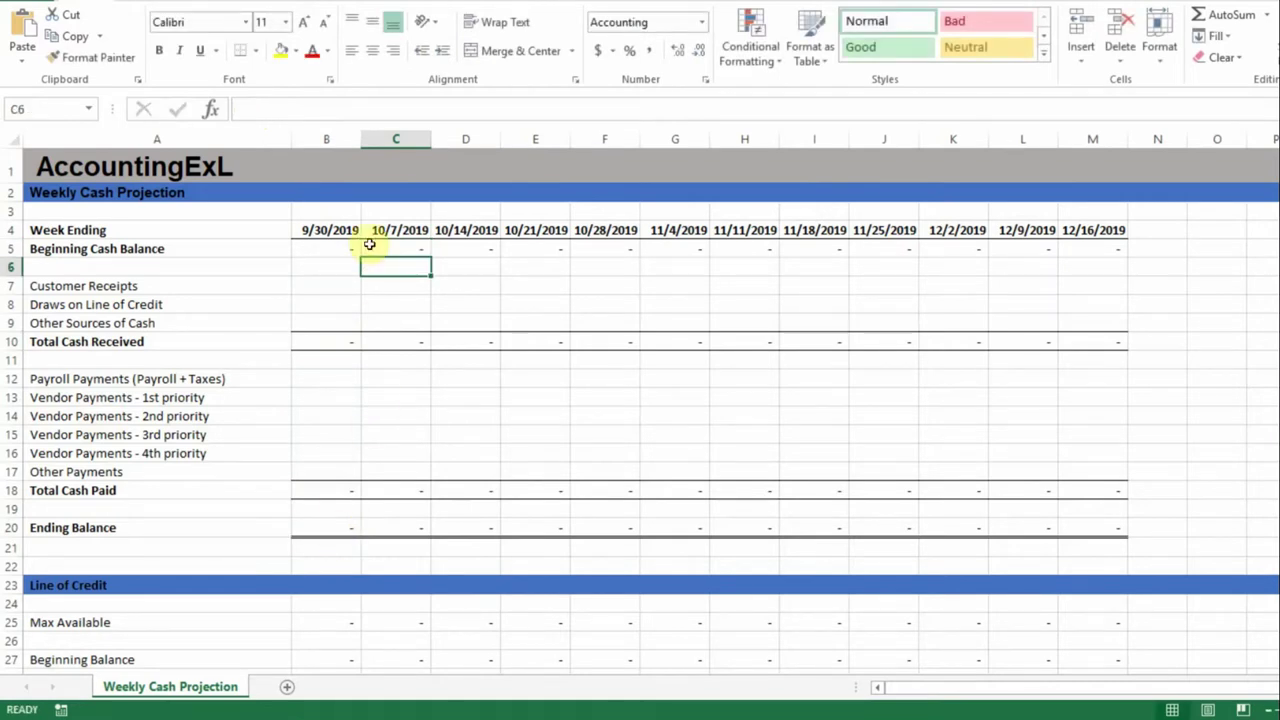
- Examine the first week's Max Available, Beginning Balance, Payments and Draws cells in the Line of Credit section
scroll(397, 371, "down", 3)
scroll(396, 372, "down", 1)
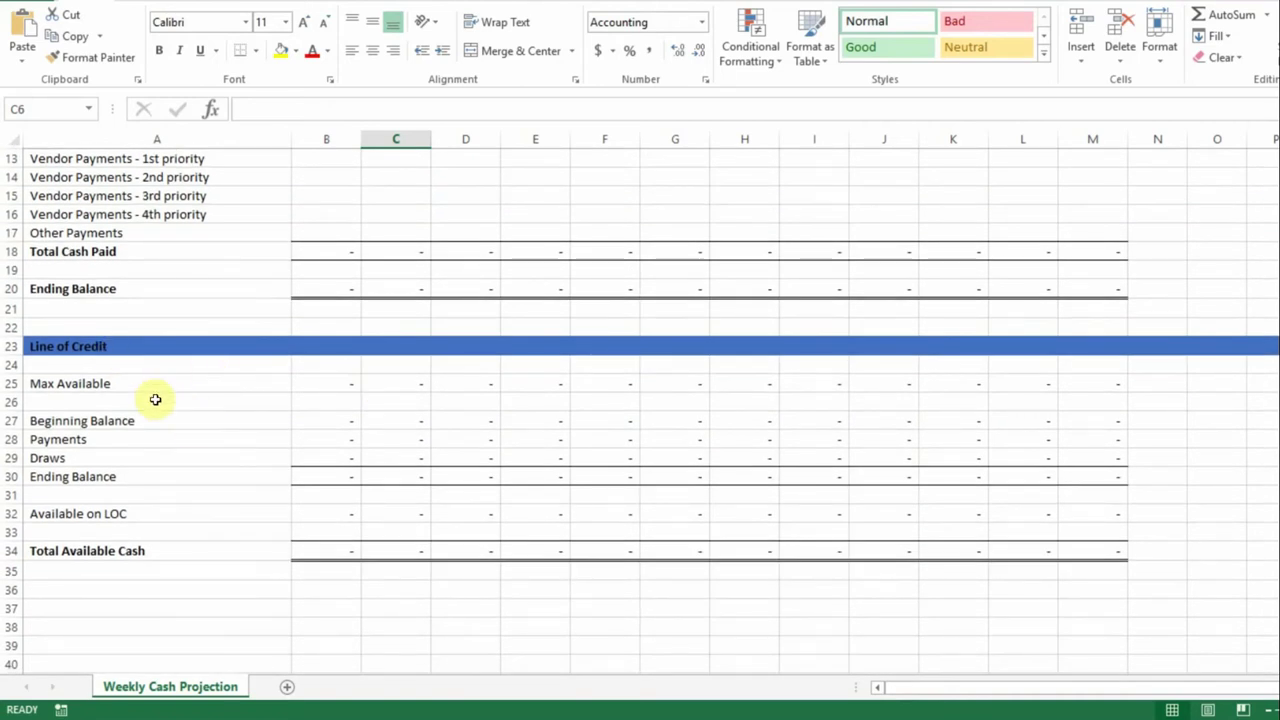
scroll(380, 423, "up", 3)
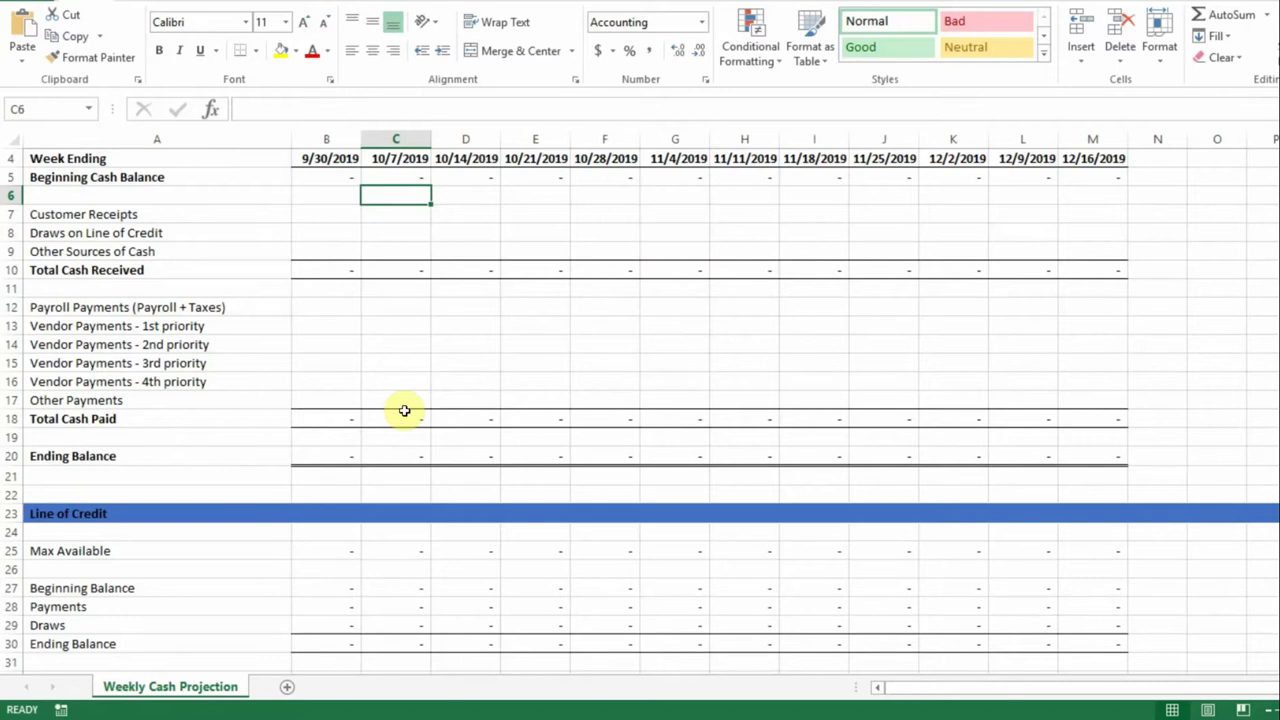
scroll(404, 410, "down", 2)
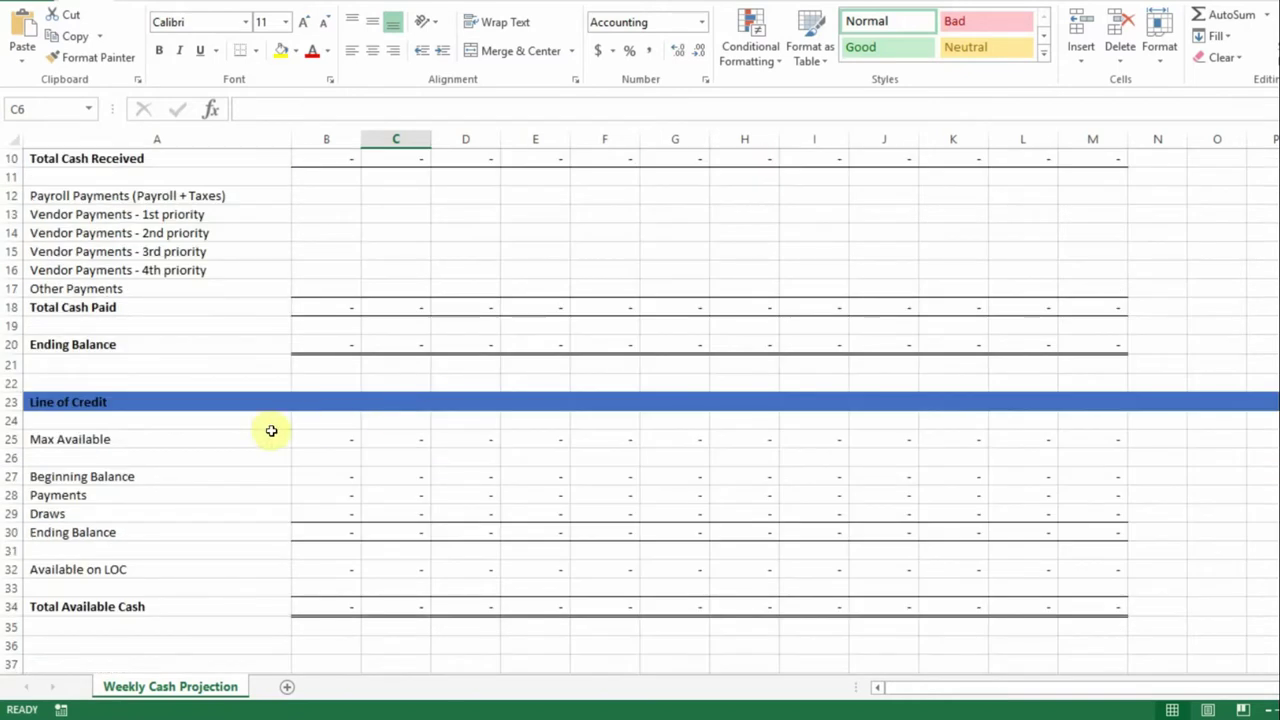
left_click(340, 442)
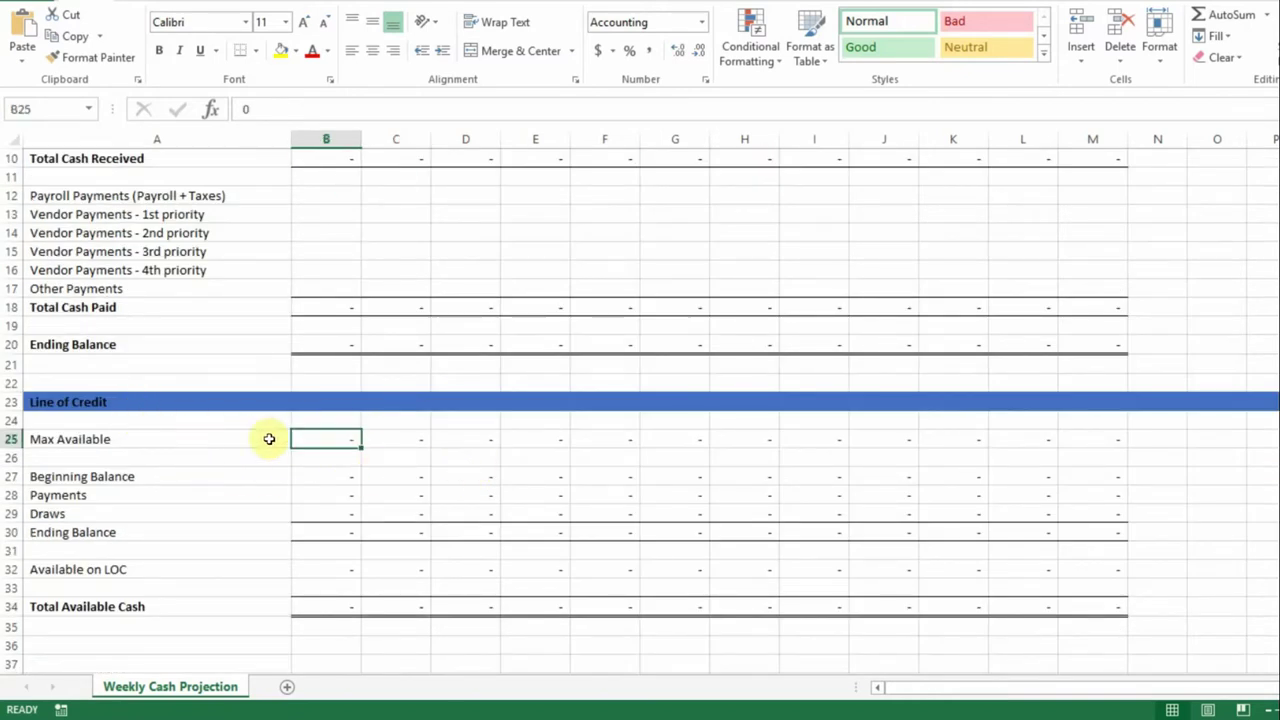
left_click(331, 474)
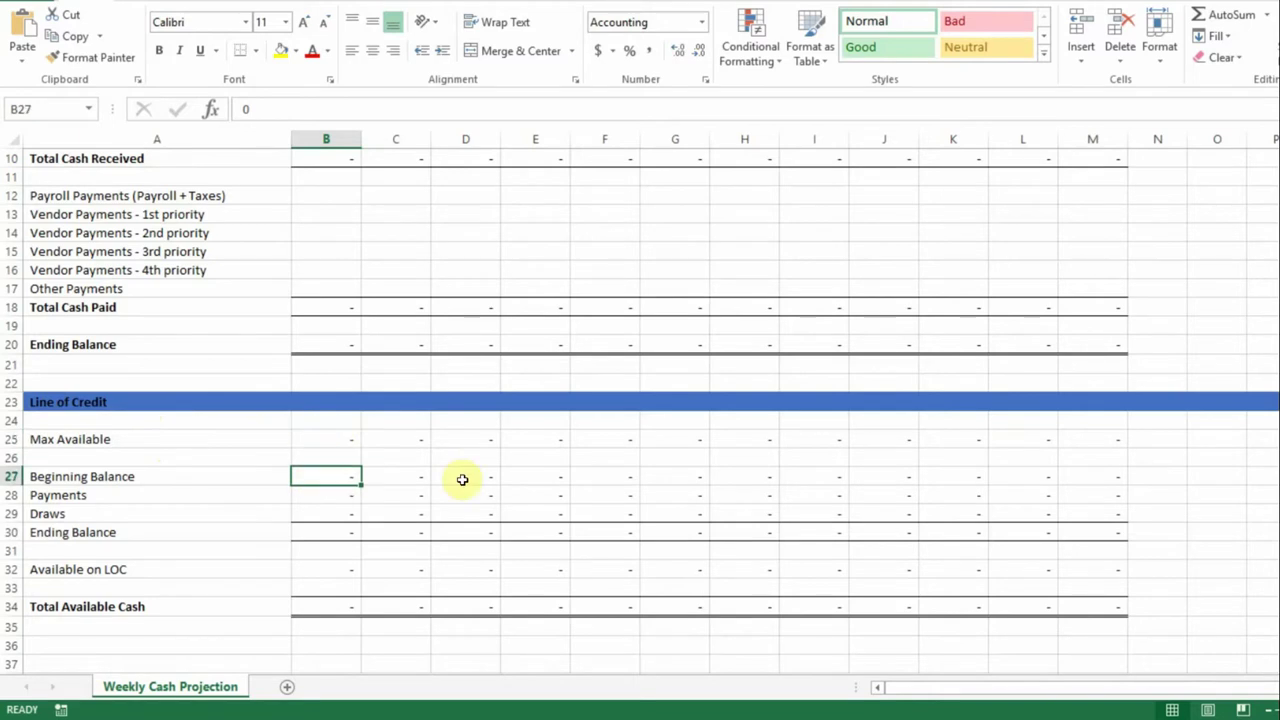
left_click(342, 492)
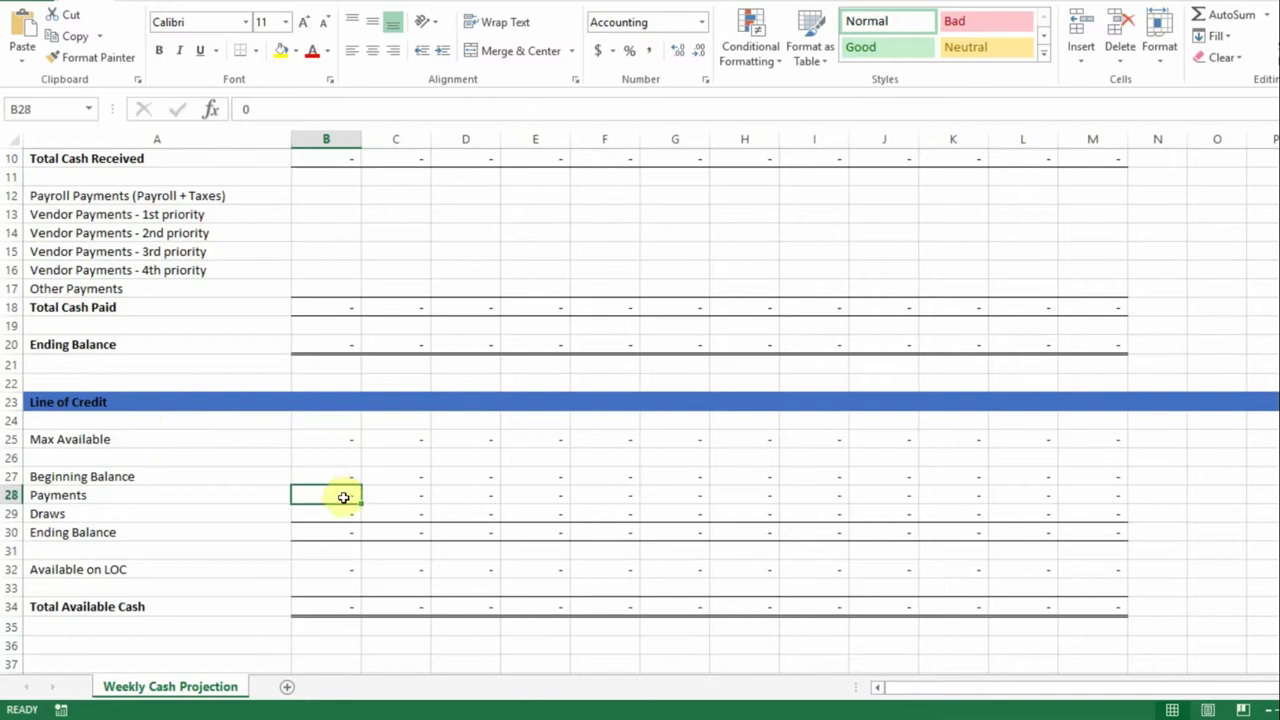
left_click(342, 512)
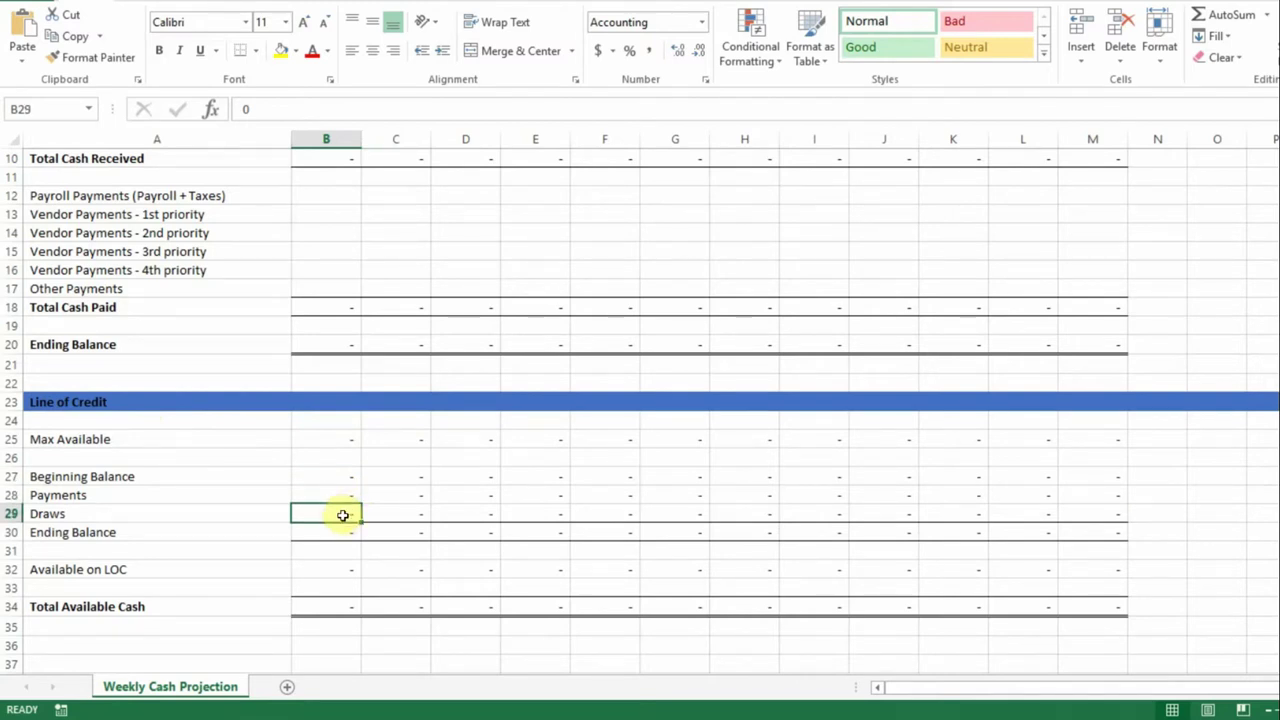
- Examine the first week's line-of-credit Ending Balance, Available on LOC and Total Available Cash formulas, plus the second week's Beginning Balance formula
left_click(346, 531)
key("alt+equal")
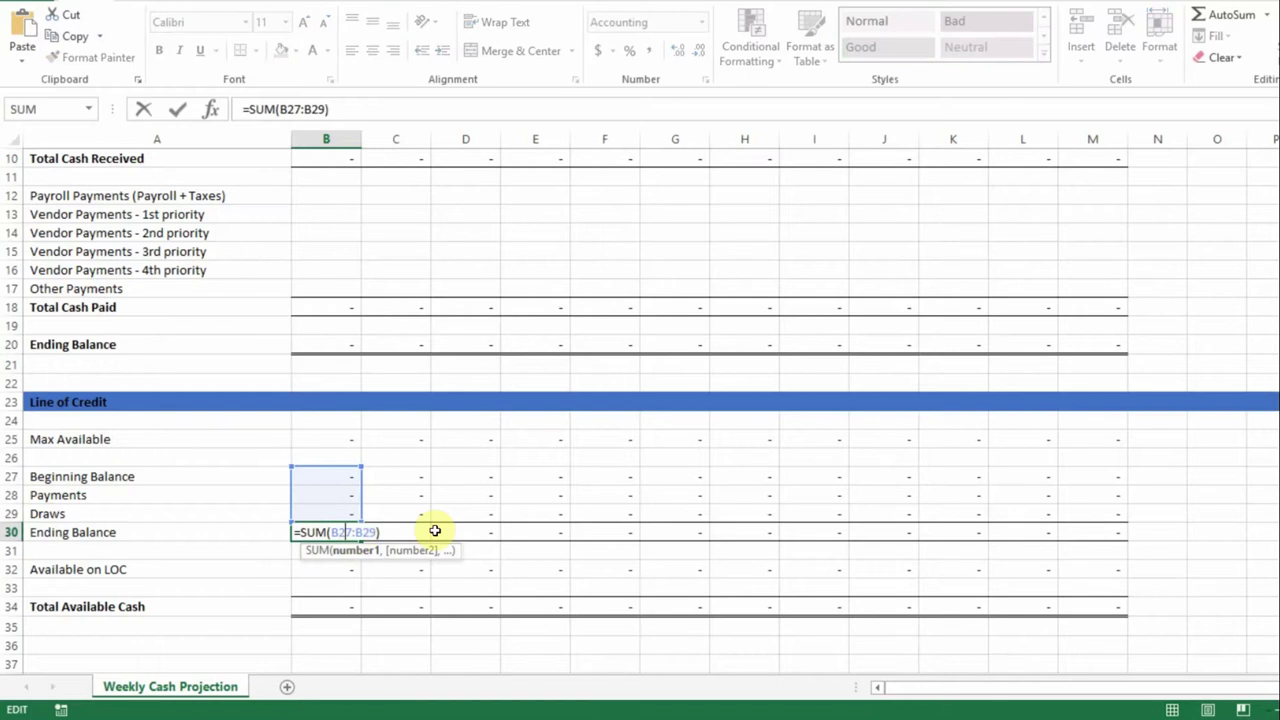
key("Return")
left_click(345, 570)
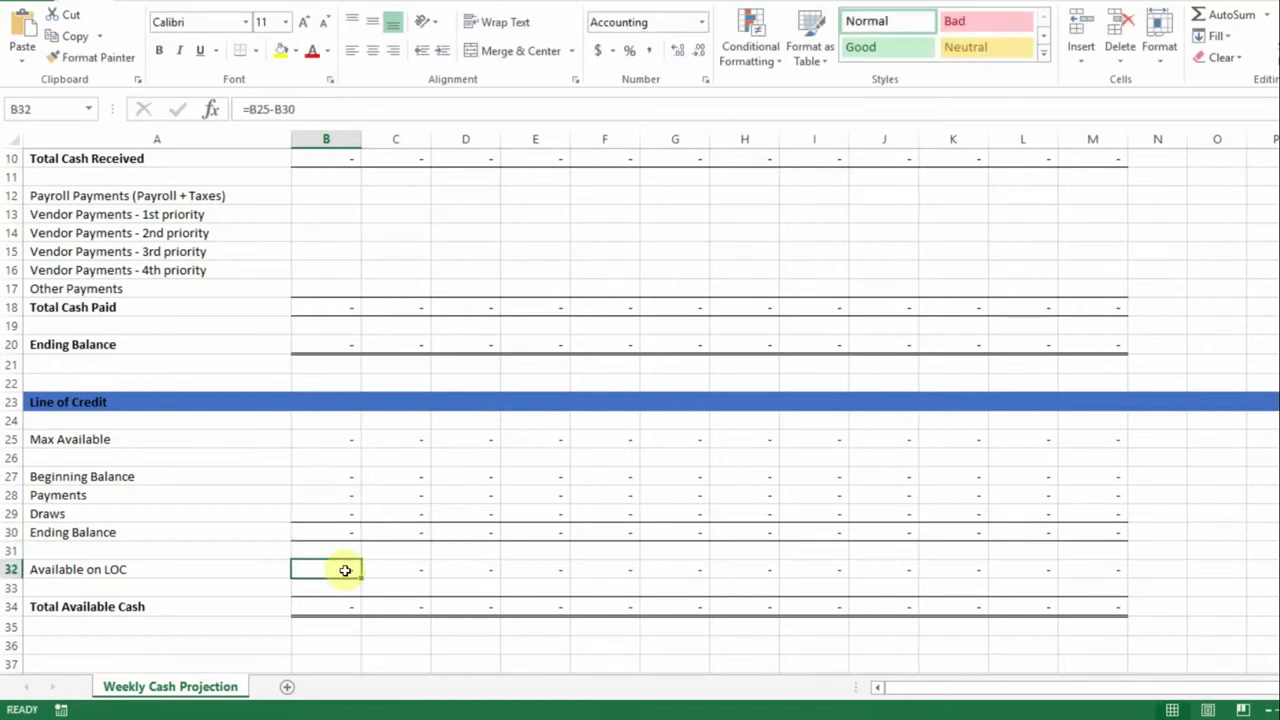
double_click(345, 570)
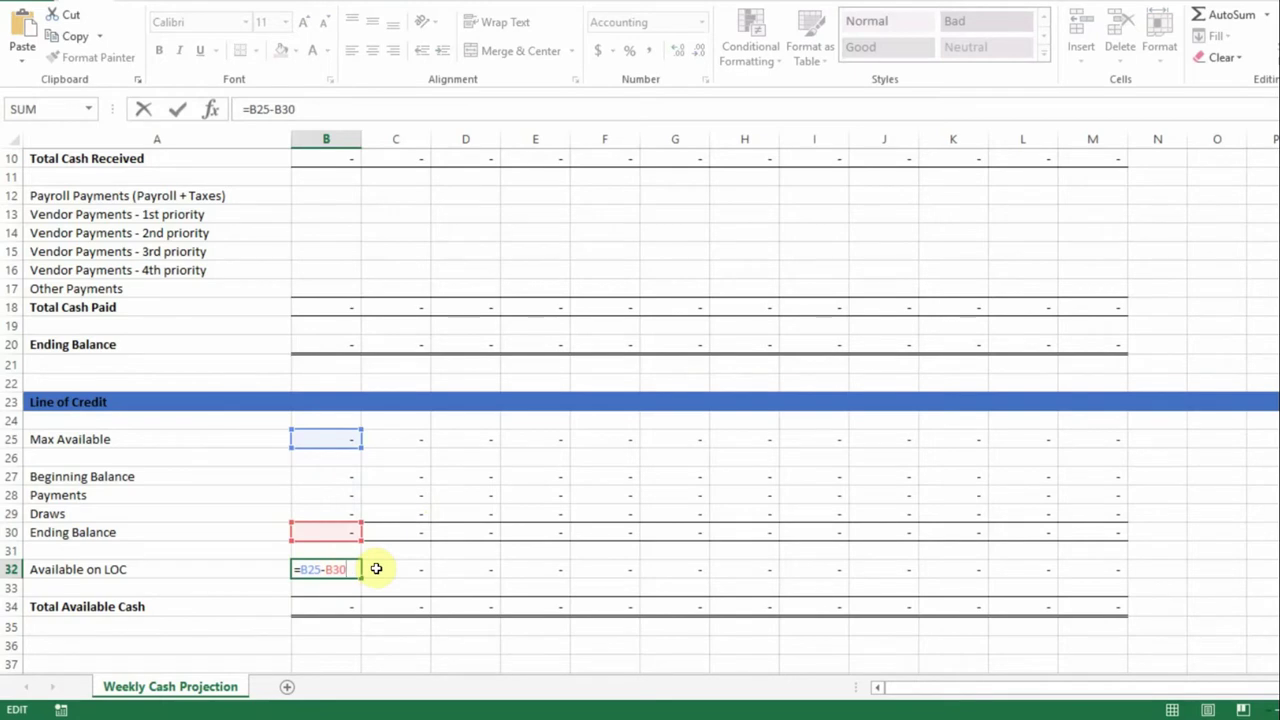
key("Return")
key("Return")
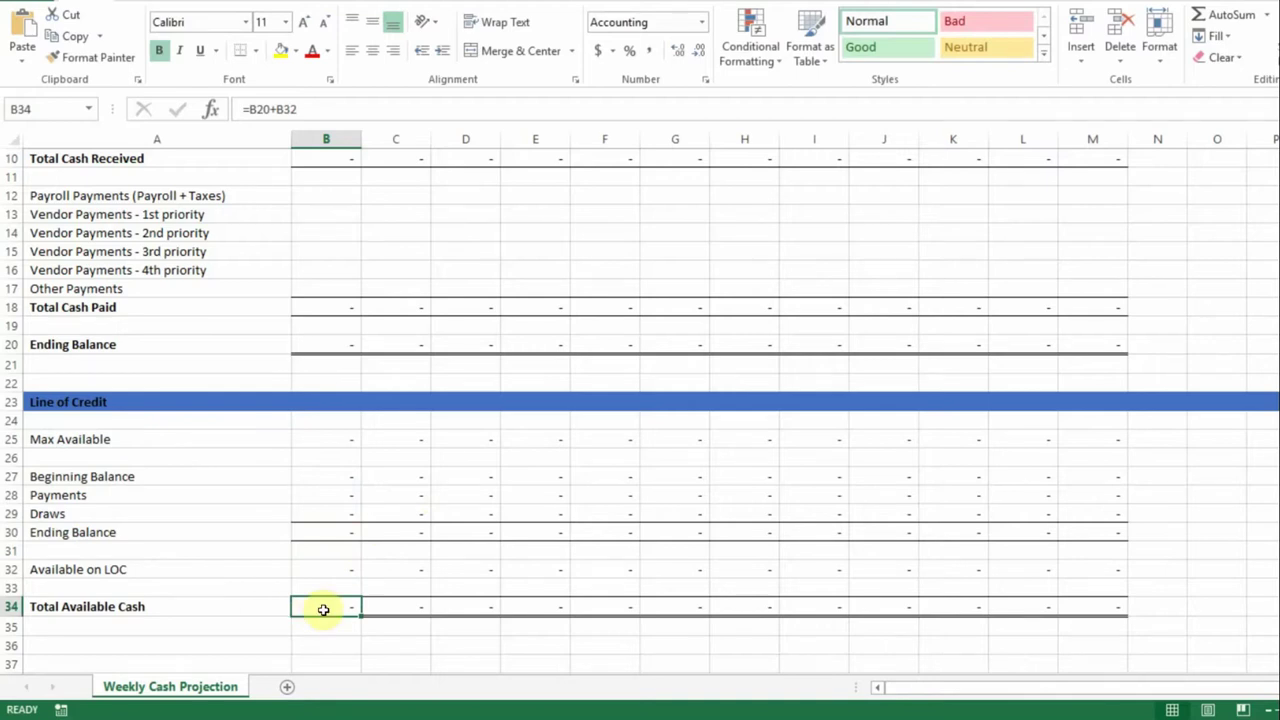
double_click(323, 609)
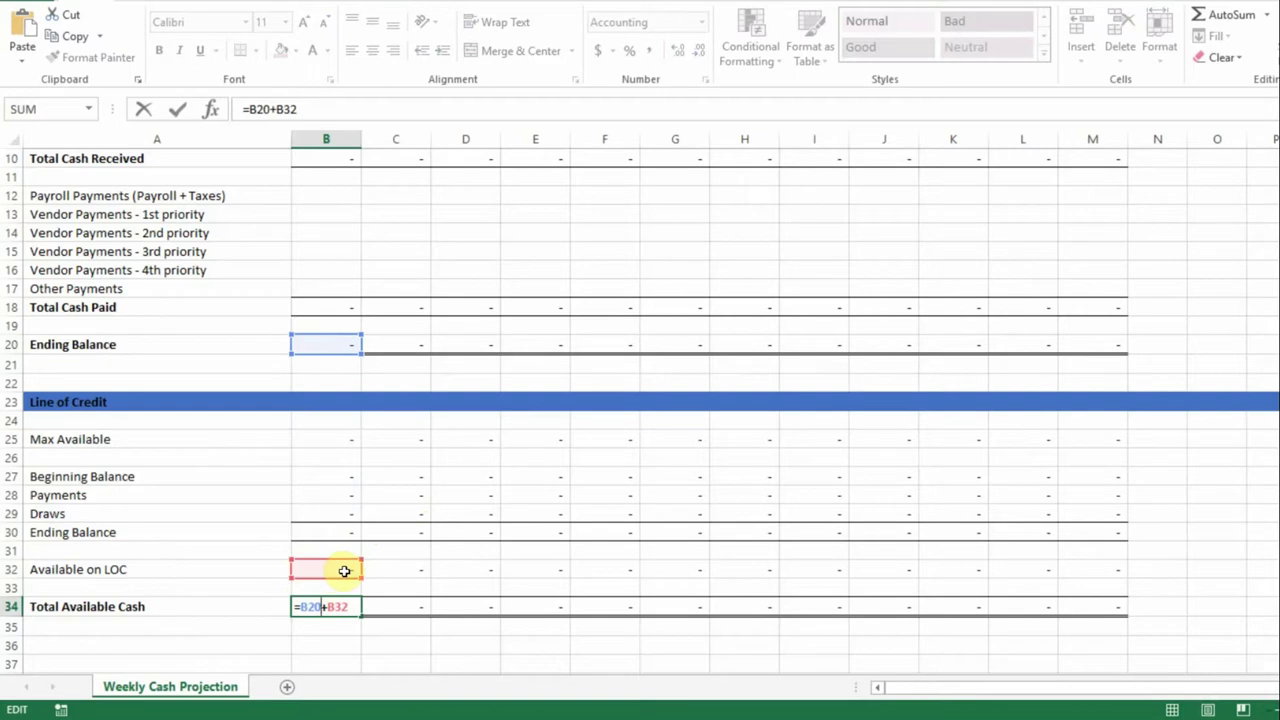
key("Return")
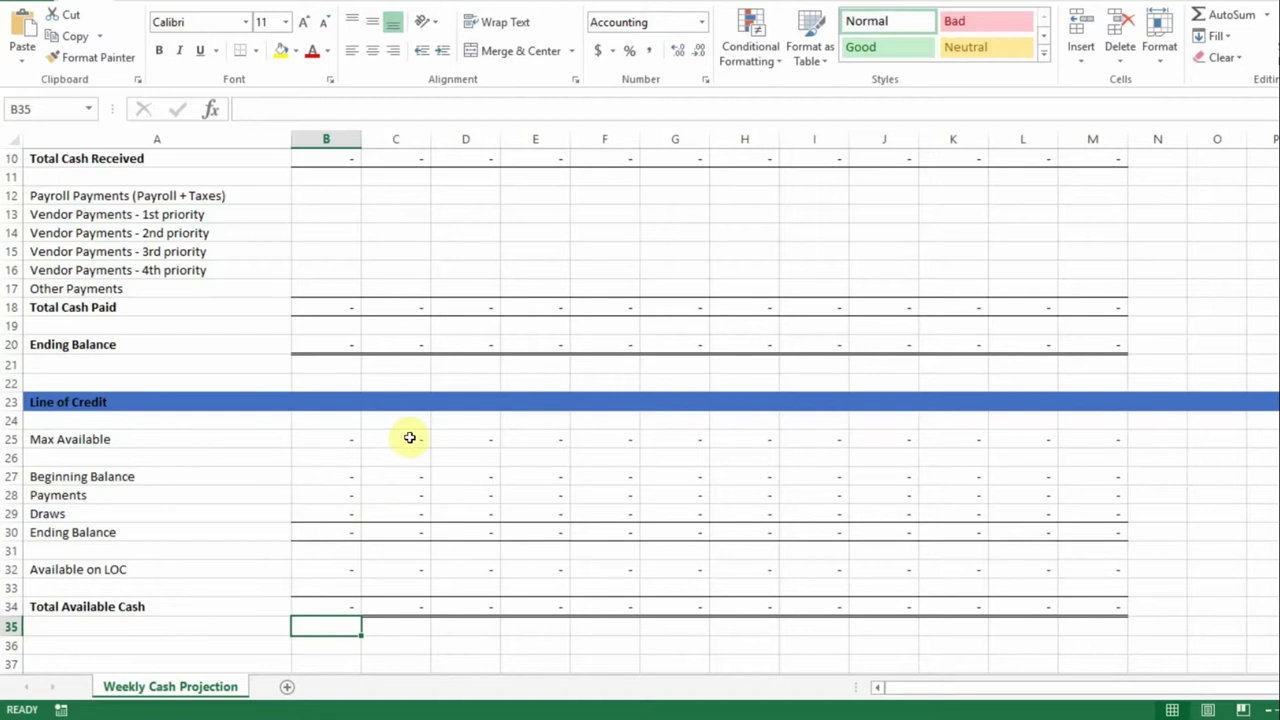
left_click(411, 474)
double_click(408, 476)
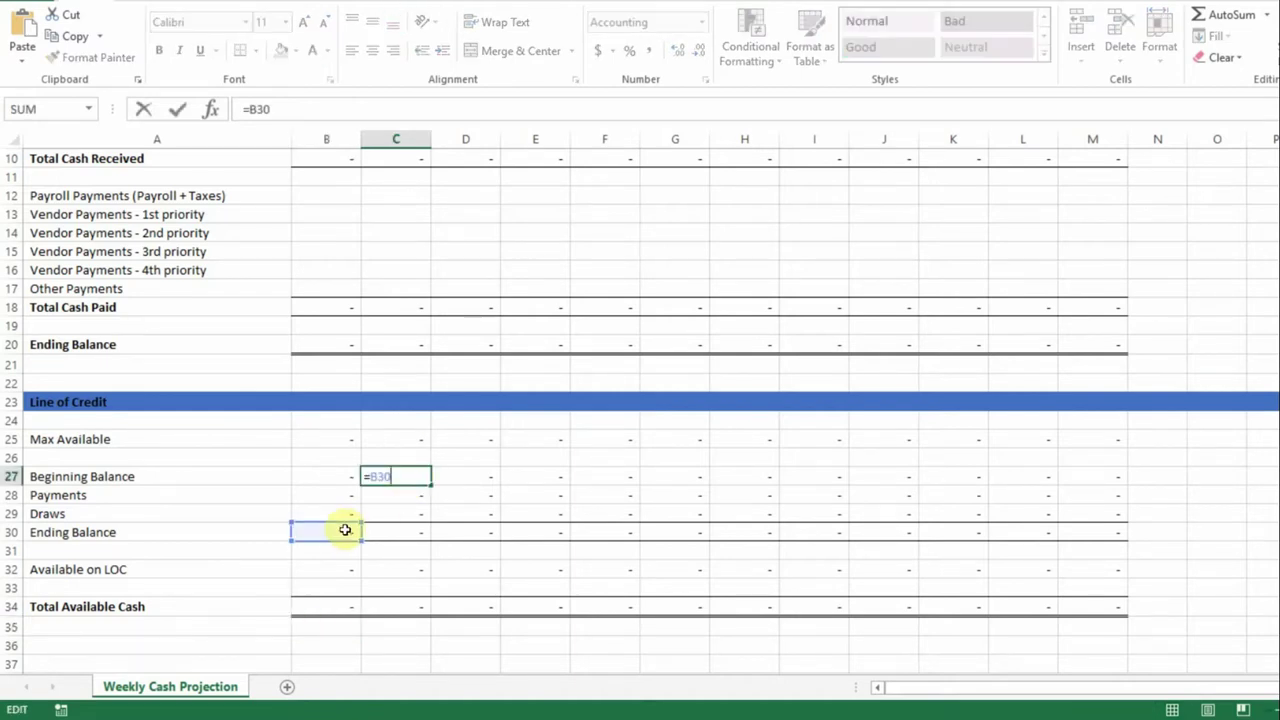
key("Return")
- Freeze the panes at cell B5 to keep header rows 1 to 4 and column A in view, and test by scrolling
scroll(440, 510, "up", 3)
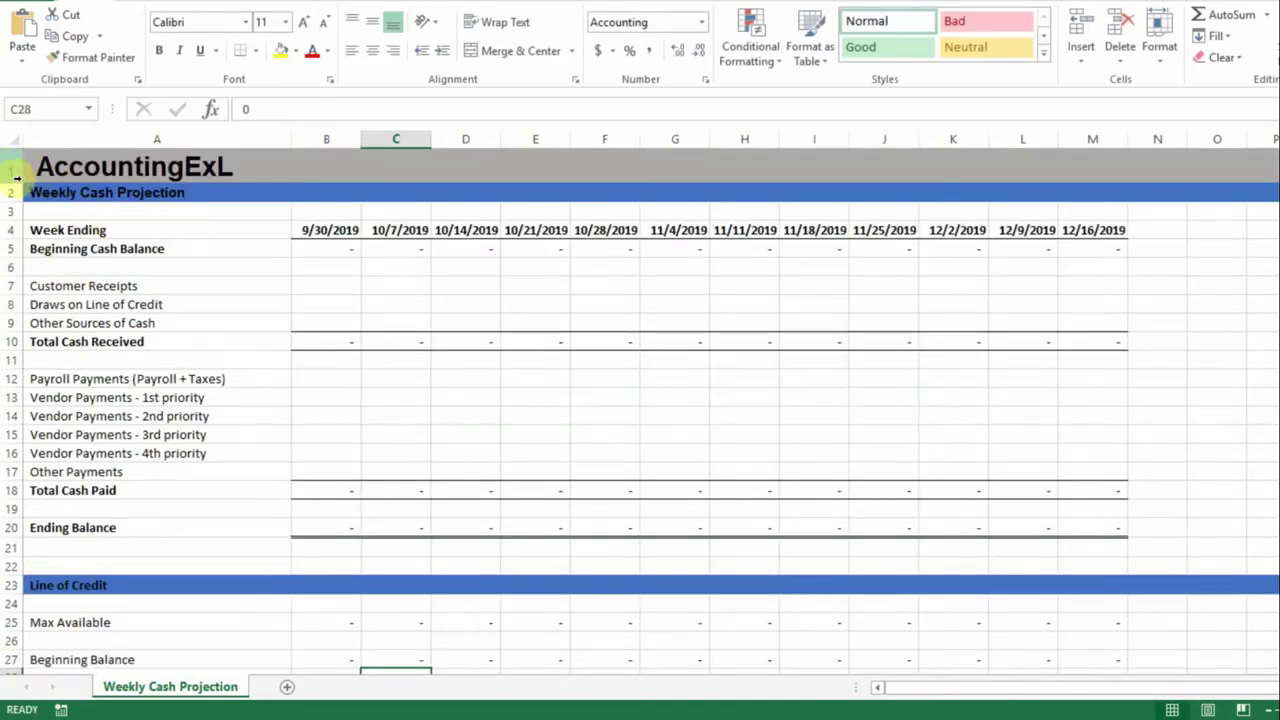
left_click(308, 248)
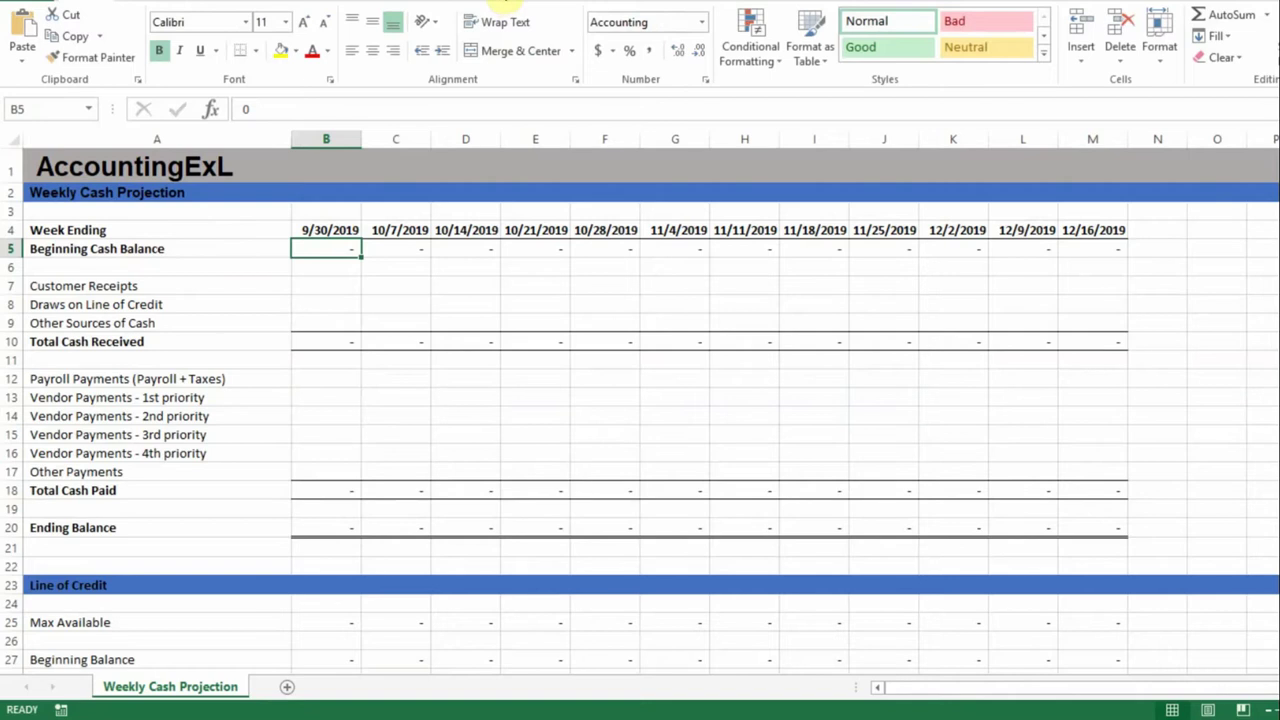
left_click(502, 3)
left_click(604, 64)
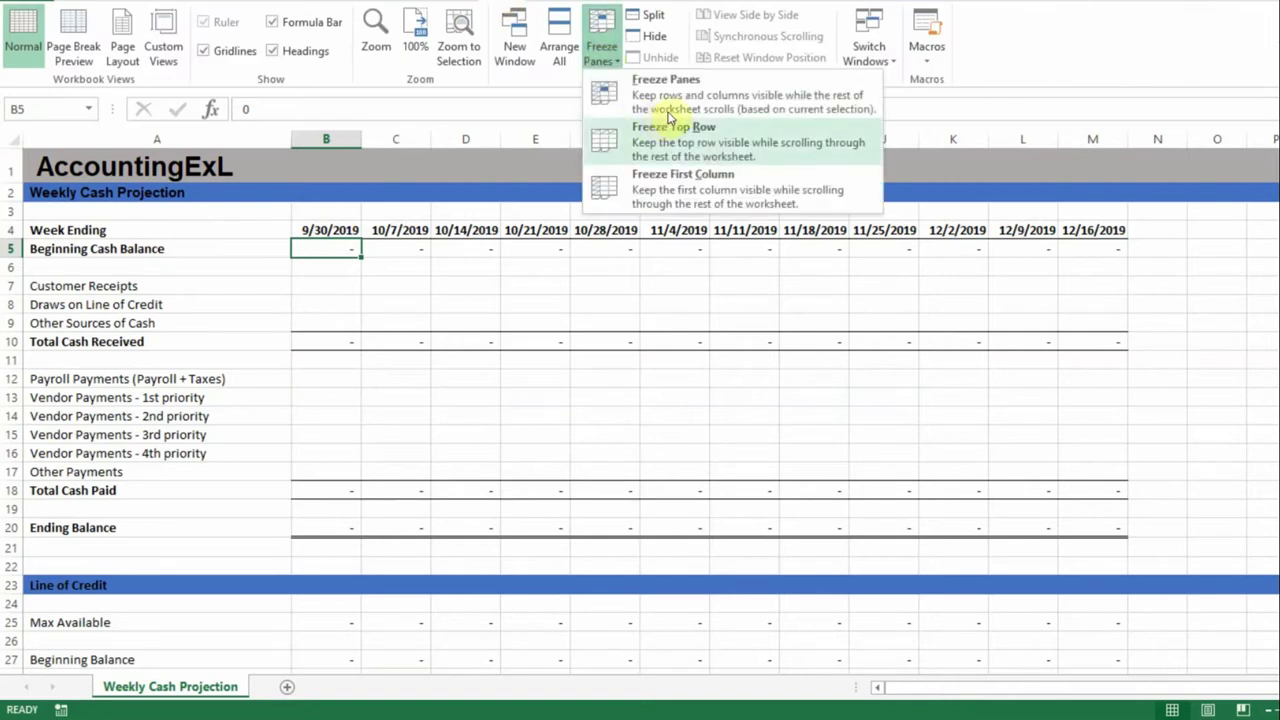
left_click(682, 102)
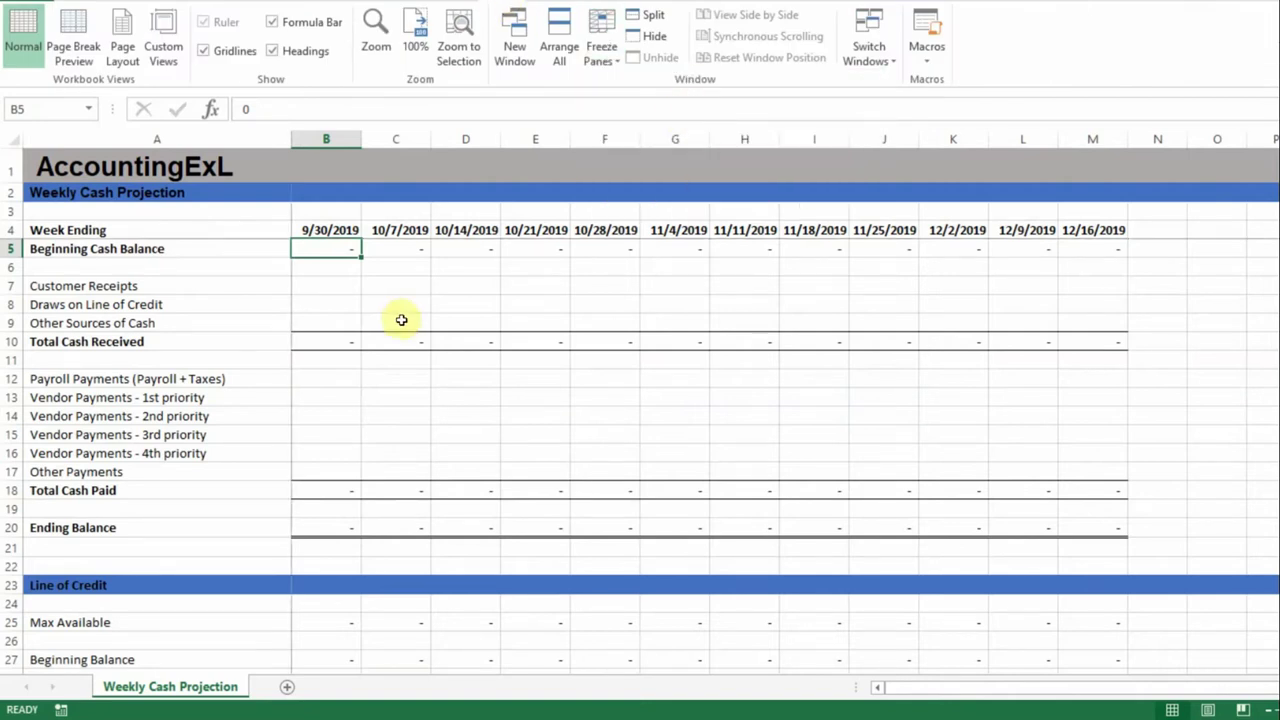
scroll(398, 316, "down", 5)
scroll(398, 316, "up", 5)
left_click(263, 338)
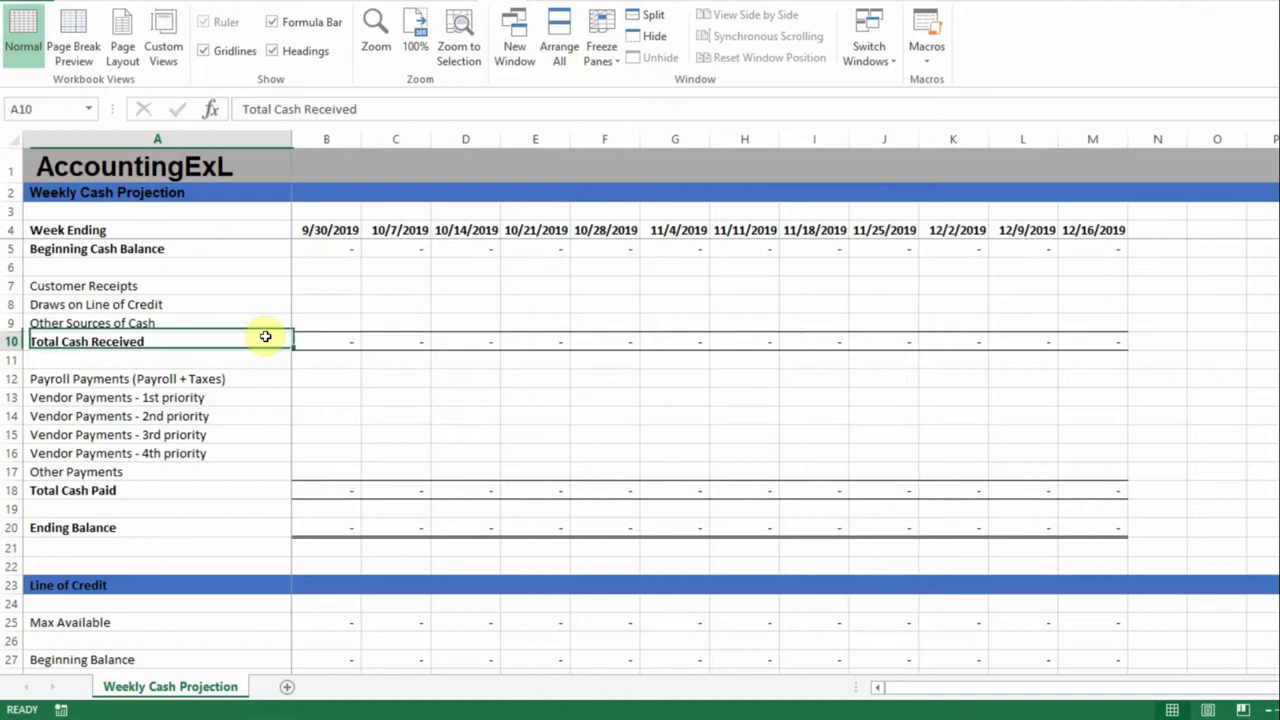
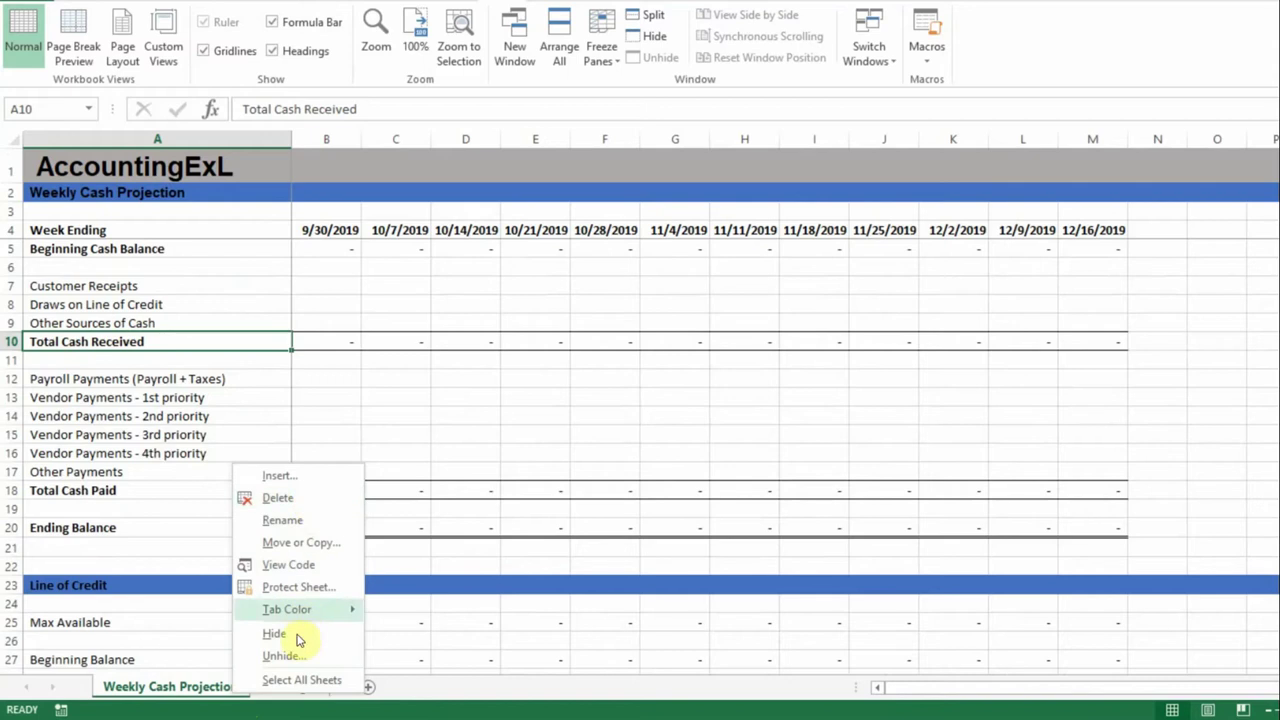
- Unhide the AP Ledger sheet and return to the Weekly Cash Projection sheet
left_click(290, 657)
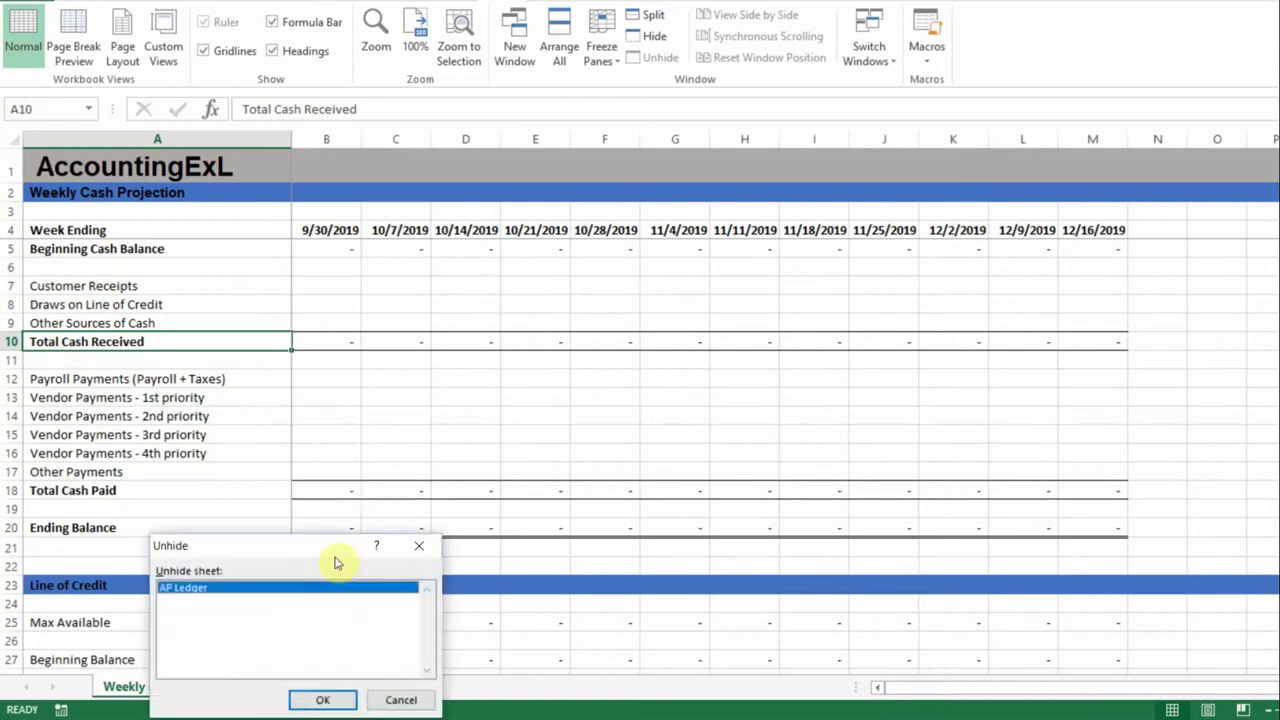
left_click(322, 699)
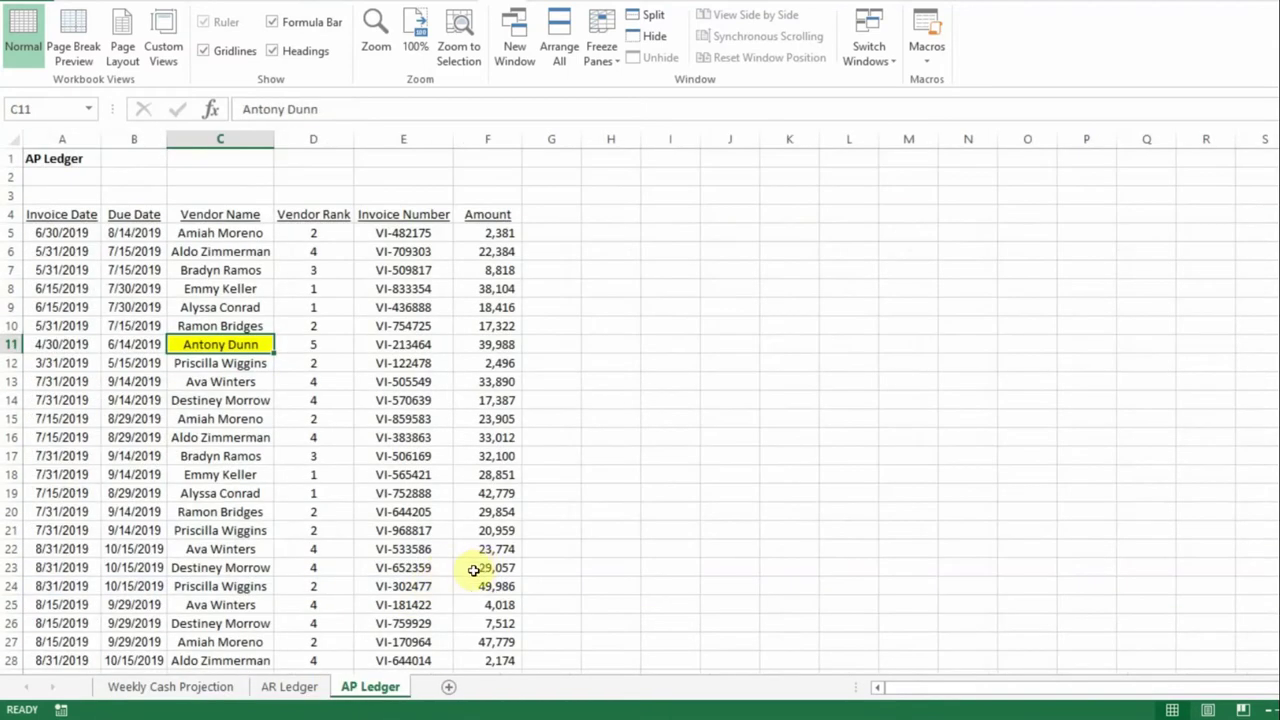
left_click(474, 569)
left_click(205, 687)
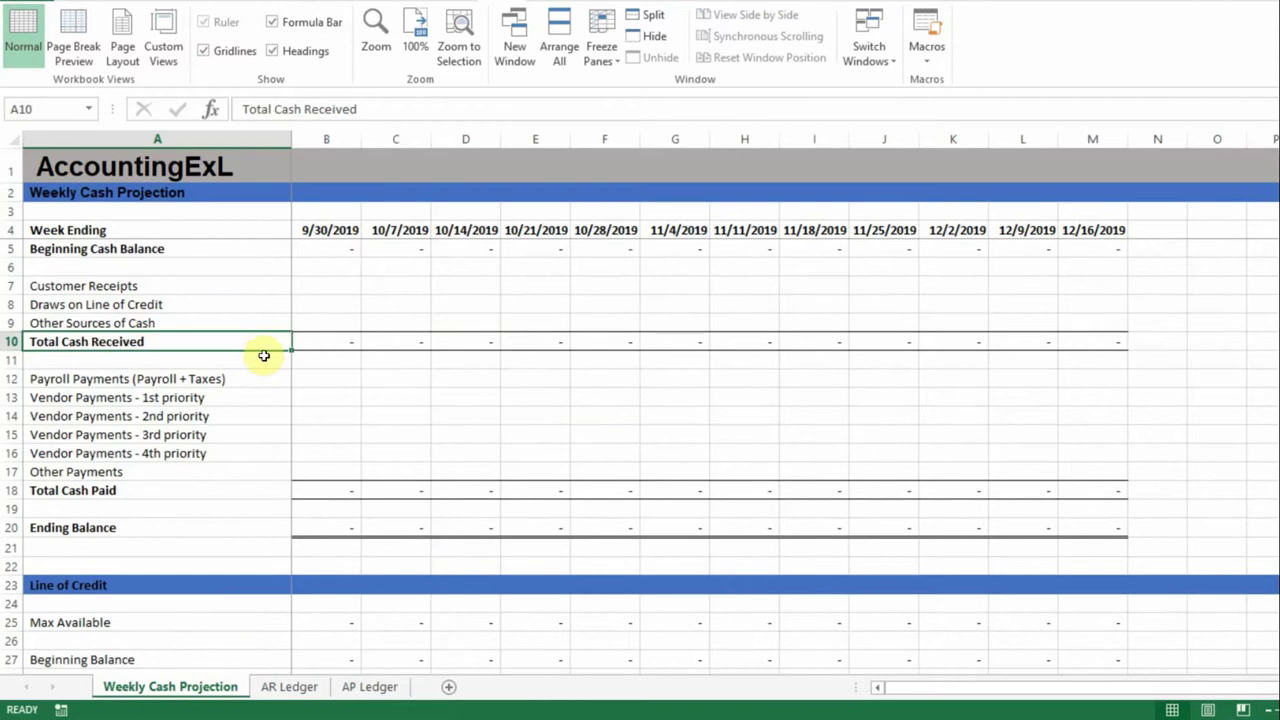
- Set the first week's Beginning Cash Balance in B5 to 1,000,000
left_click(333, 256)
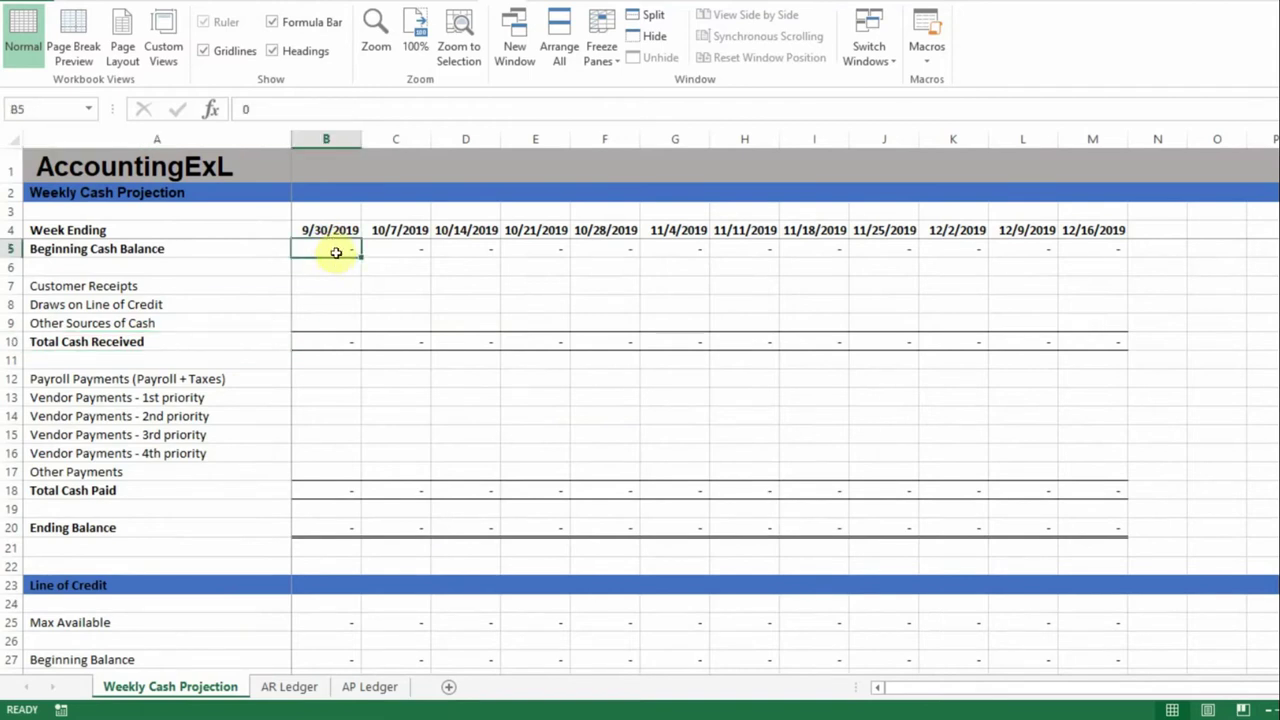
type("1,0")
type("00,000")
key("Return")
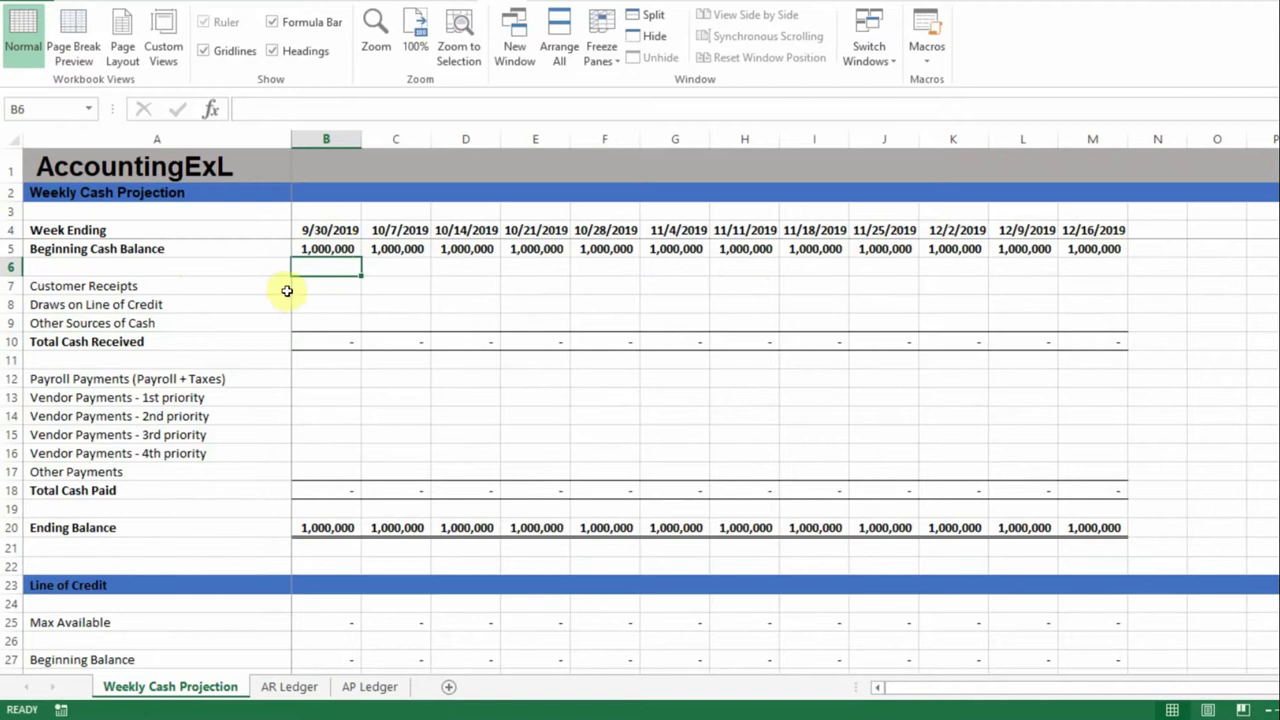
- Examine the AR Ledger's invoice entries, the first due date formula and the first amount, and return to the Weekly Cash Projection sheet
left_click(337, 286)
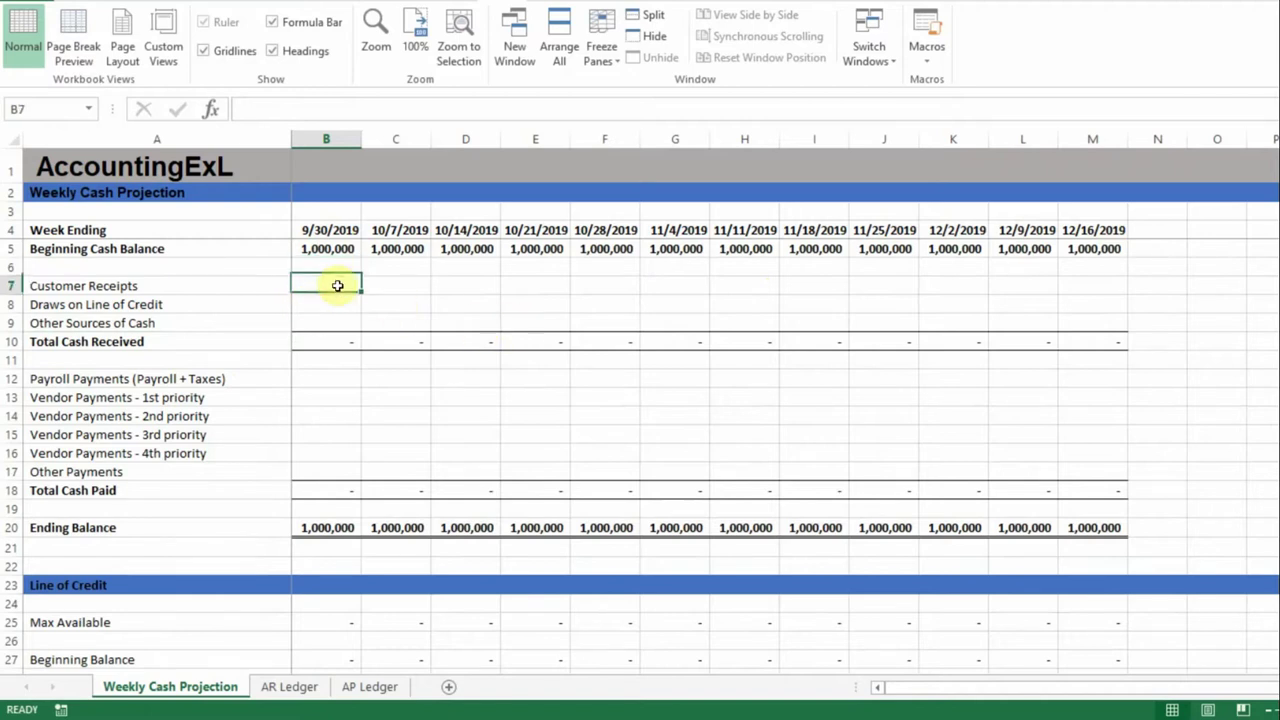
left_click(293, 687)
scroll(300, 528, "up", 4)
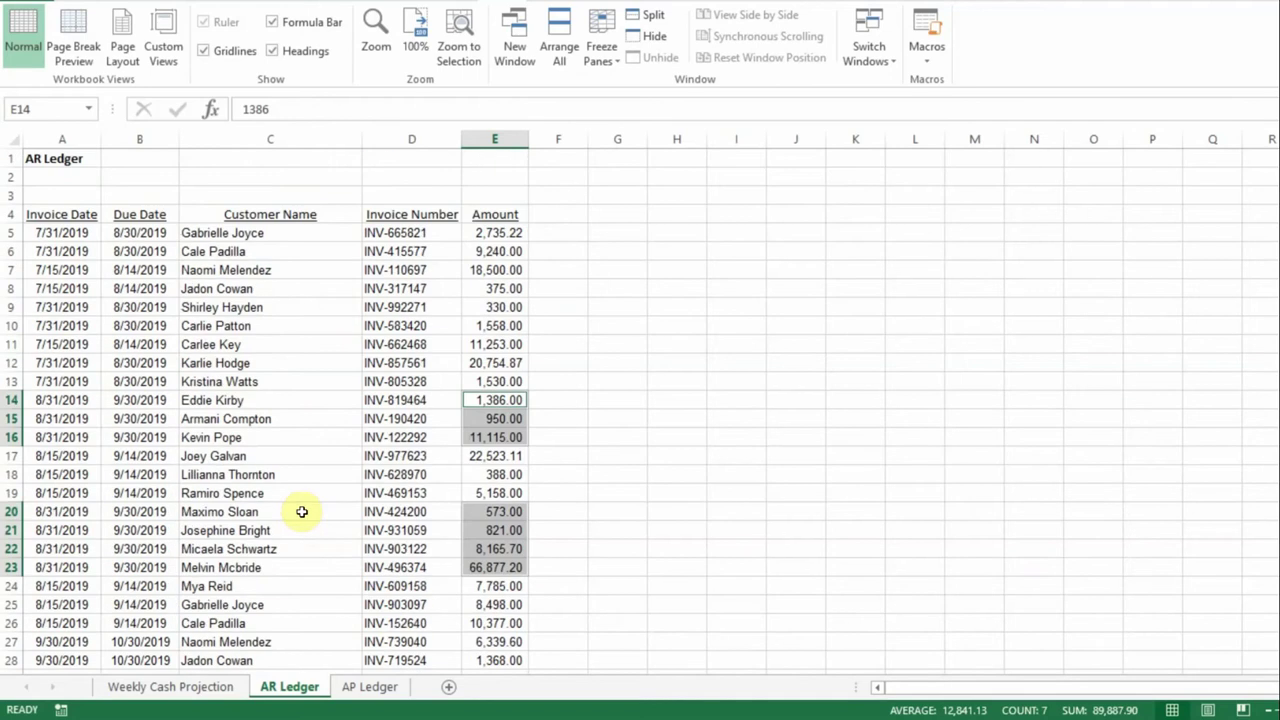
left_click(300, 512)
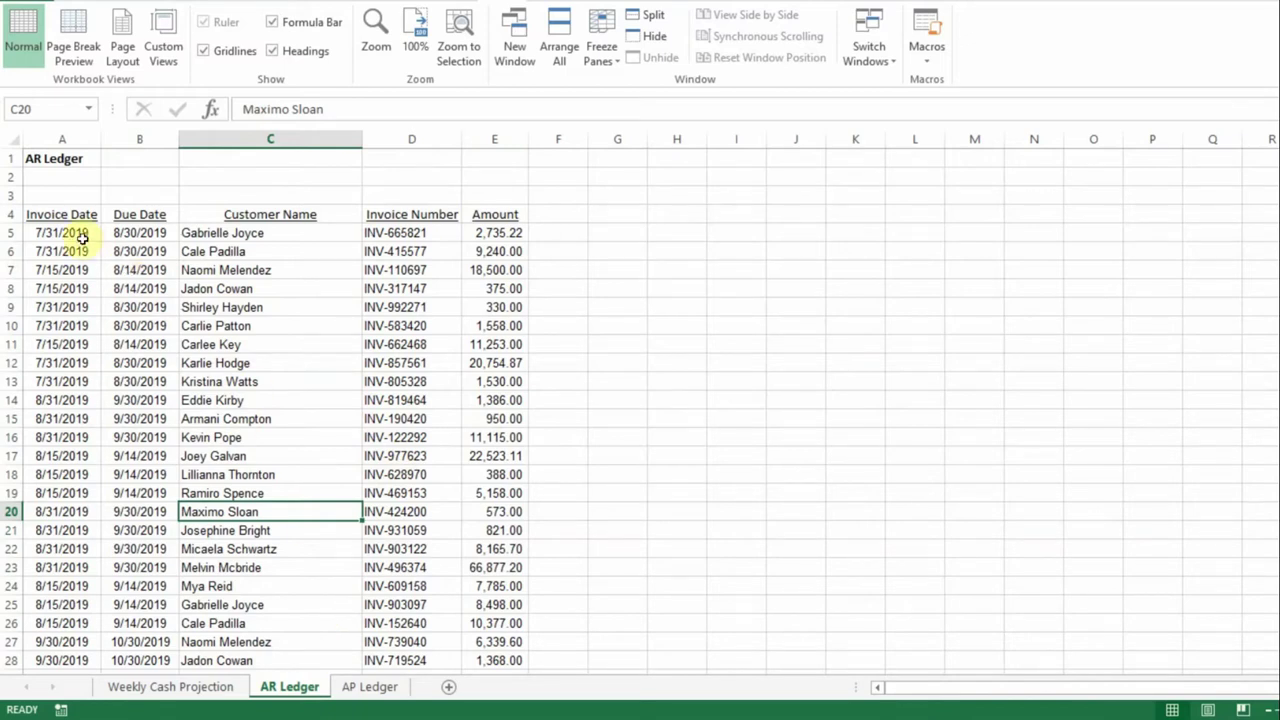
left_click_drag(82, 237, 457, 326)
left_click(711, 343)
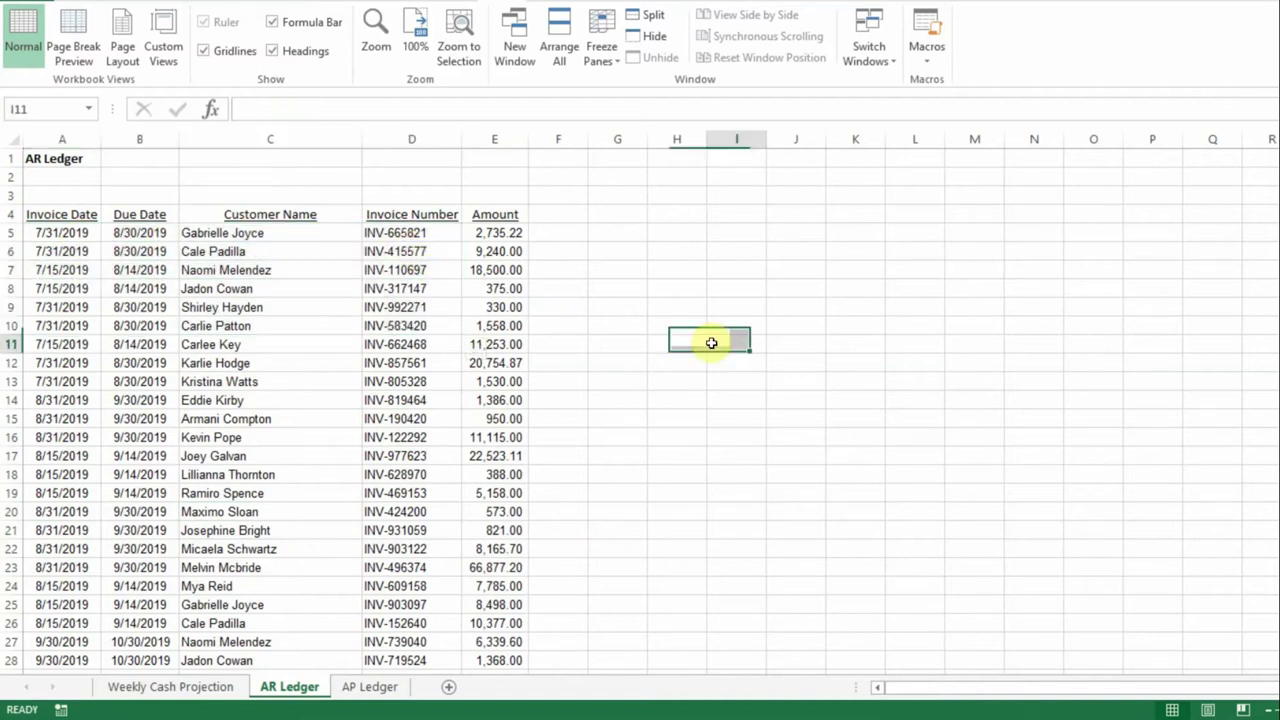
left_click(135, 232)
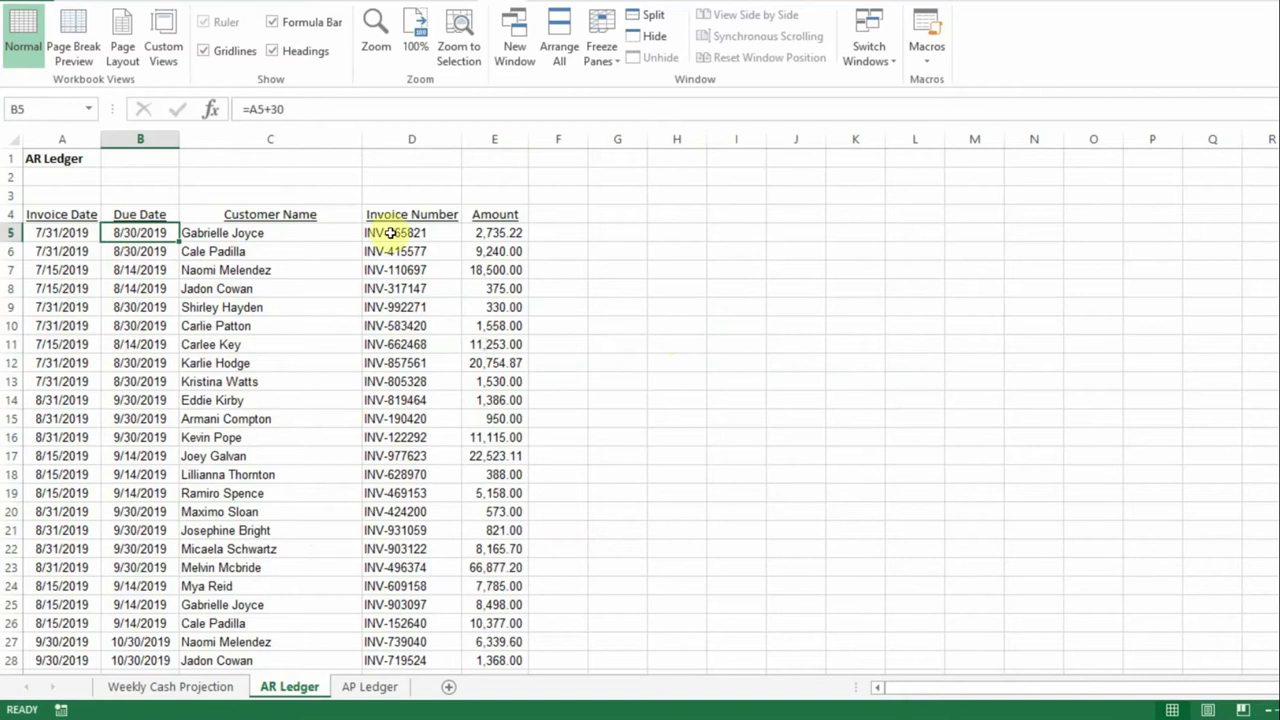
left_click(511, 232)
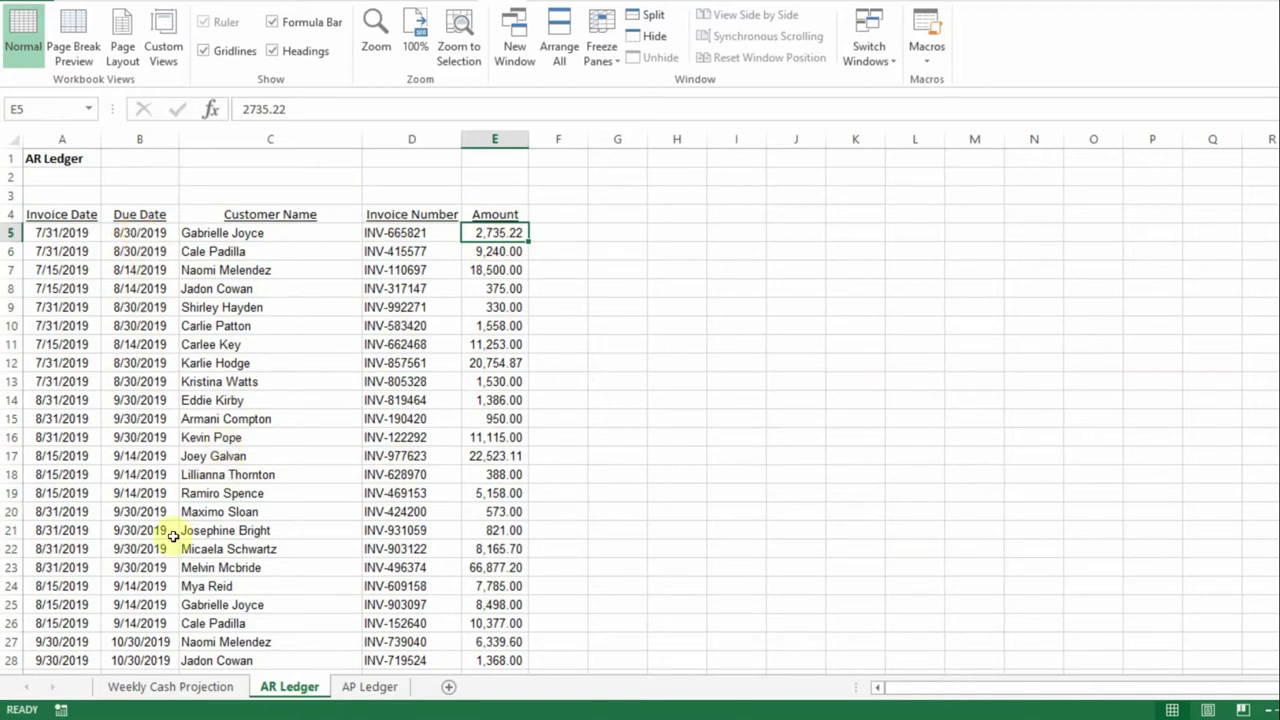
left_click(177, 688)
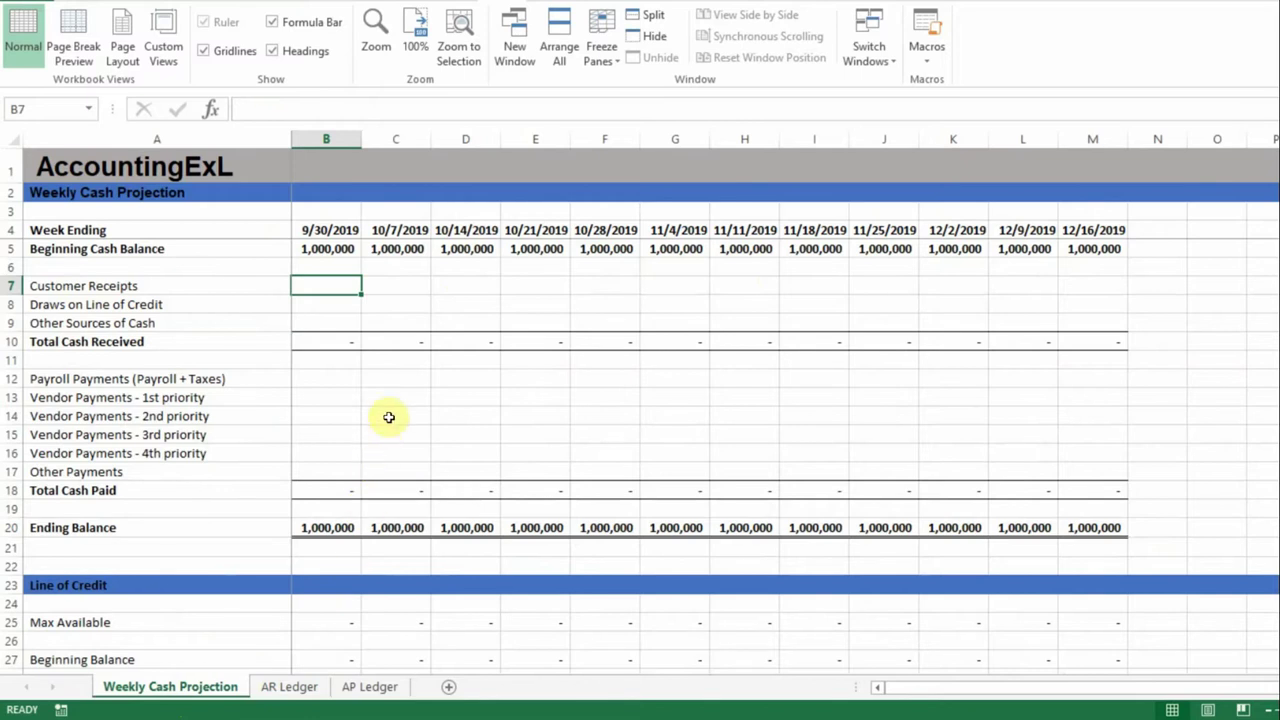
- Select the AR Ledger invoice entries in A5:E42 and view the available sort and filter options
left_click(295, 686)
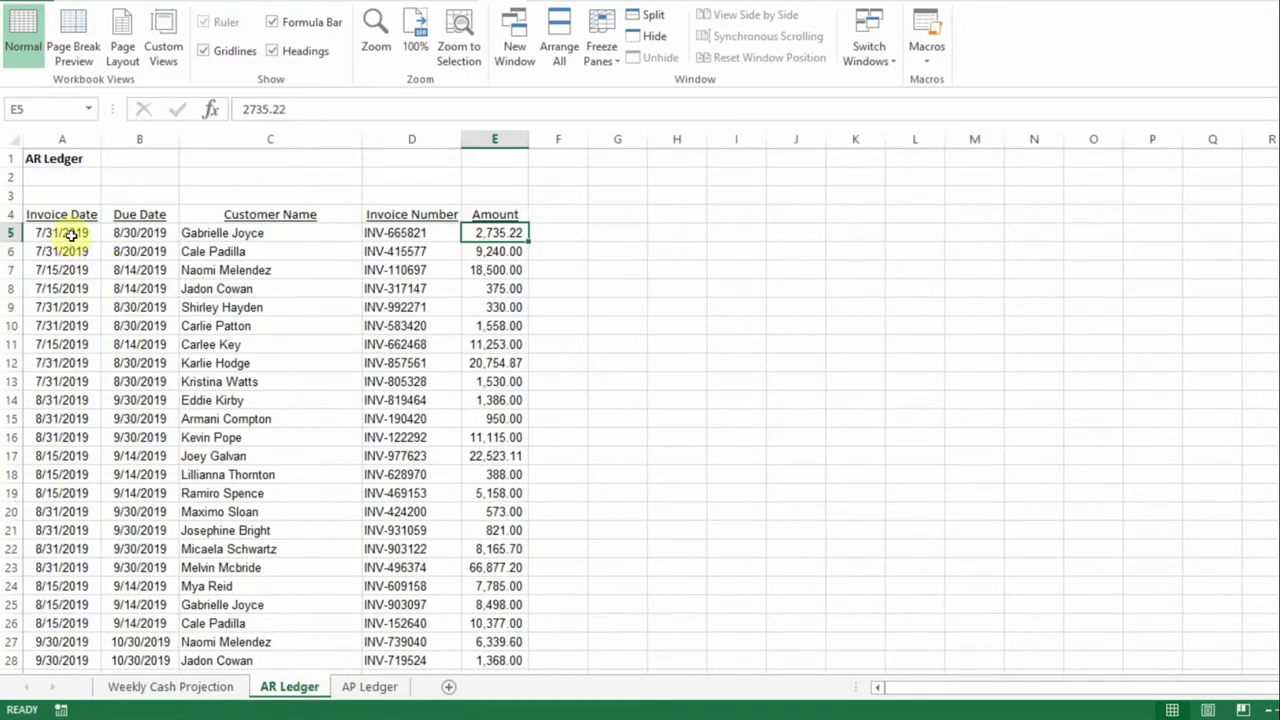
left_click_drag(70, 233, 503, 640)
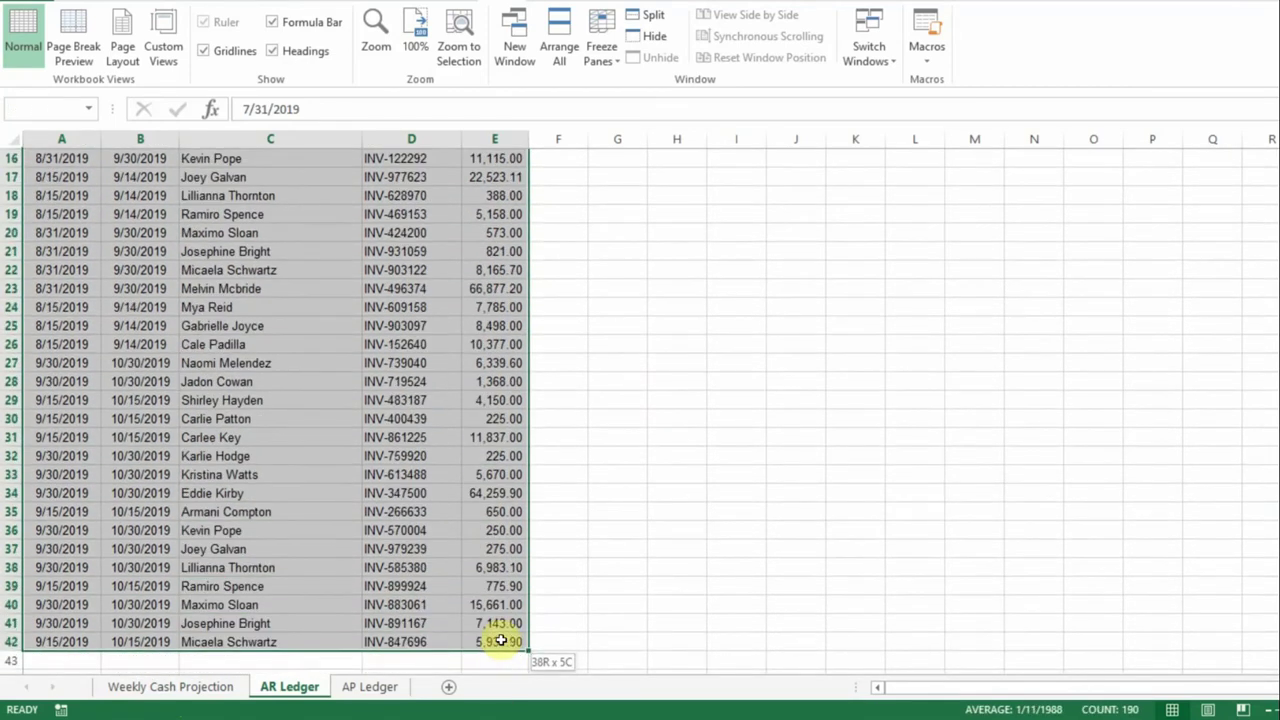
scroll(503, 637, "up", 5)
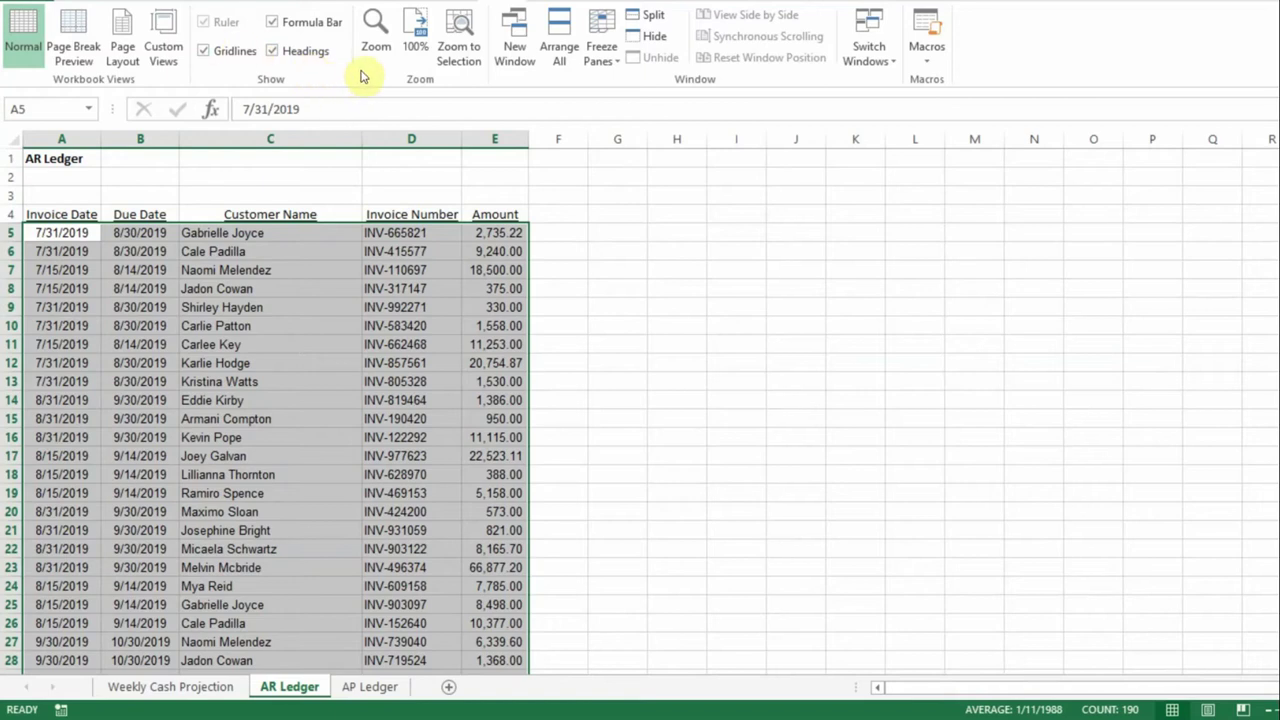
left_click(90, 3)
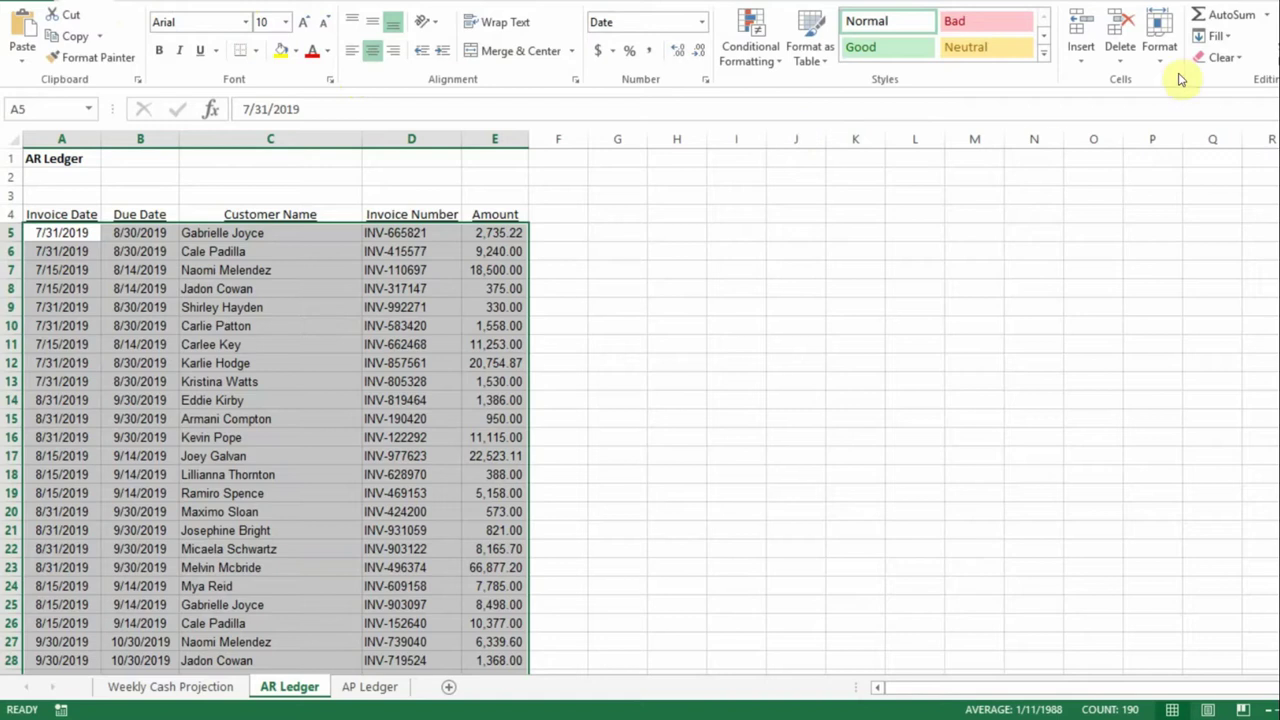
left_click(1274, 60)
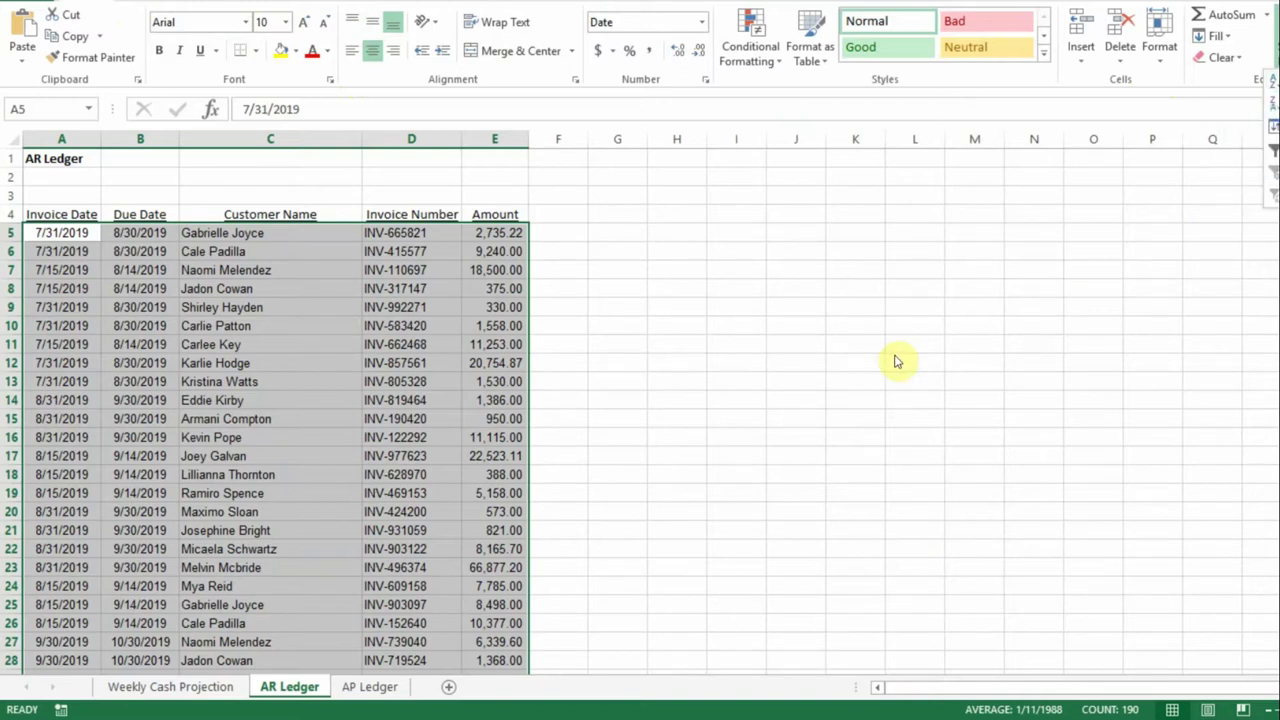
key("Escape")
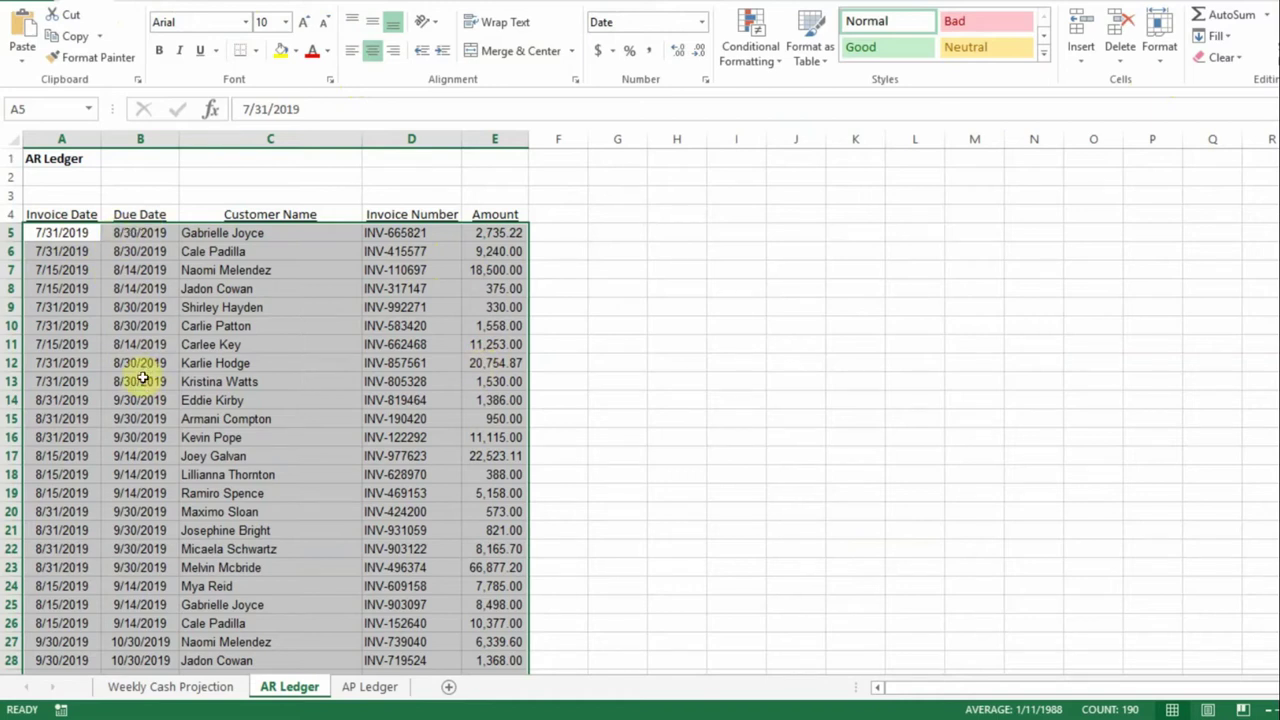
- Examine the AR Ledger's August and September due dates, including the due date formulas in rows 7 and 17
left_click(264, 361)
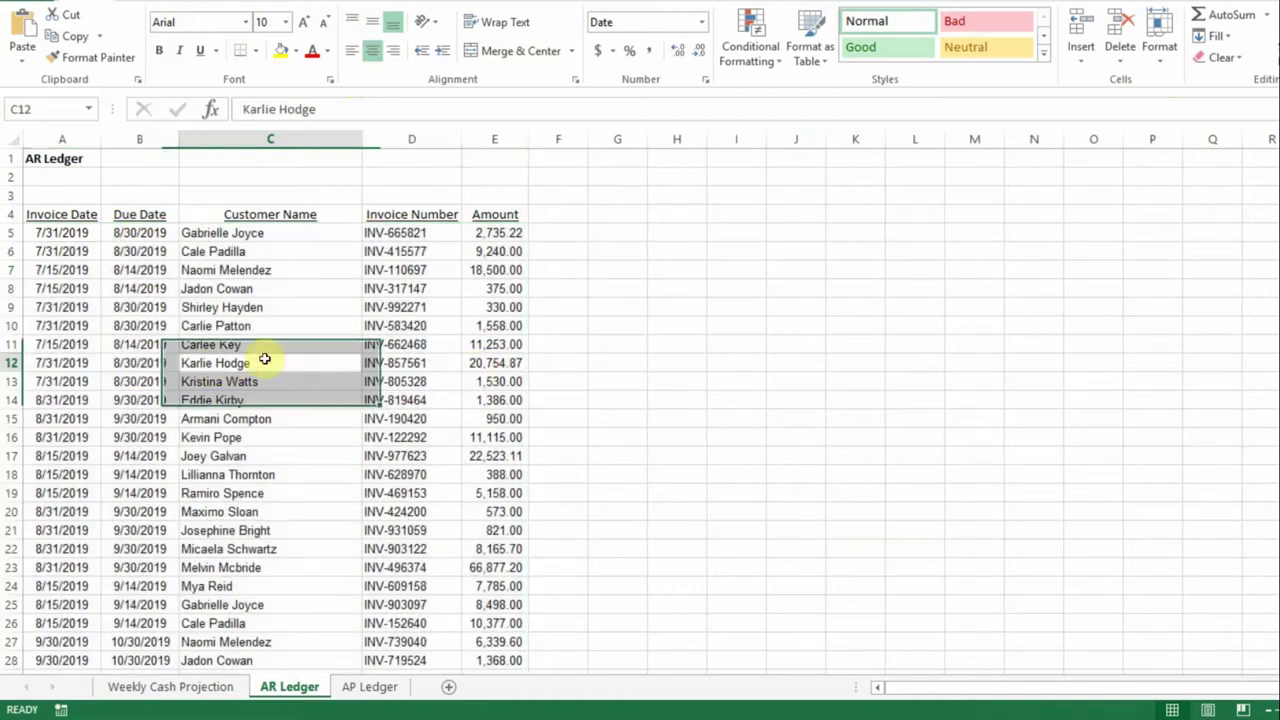
left_click(155, 269)
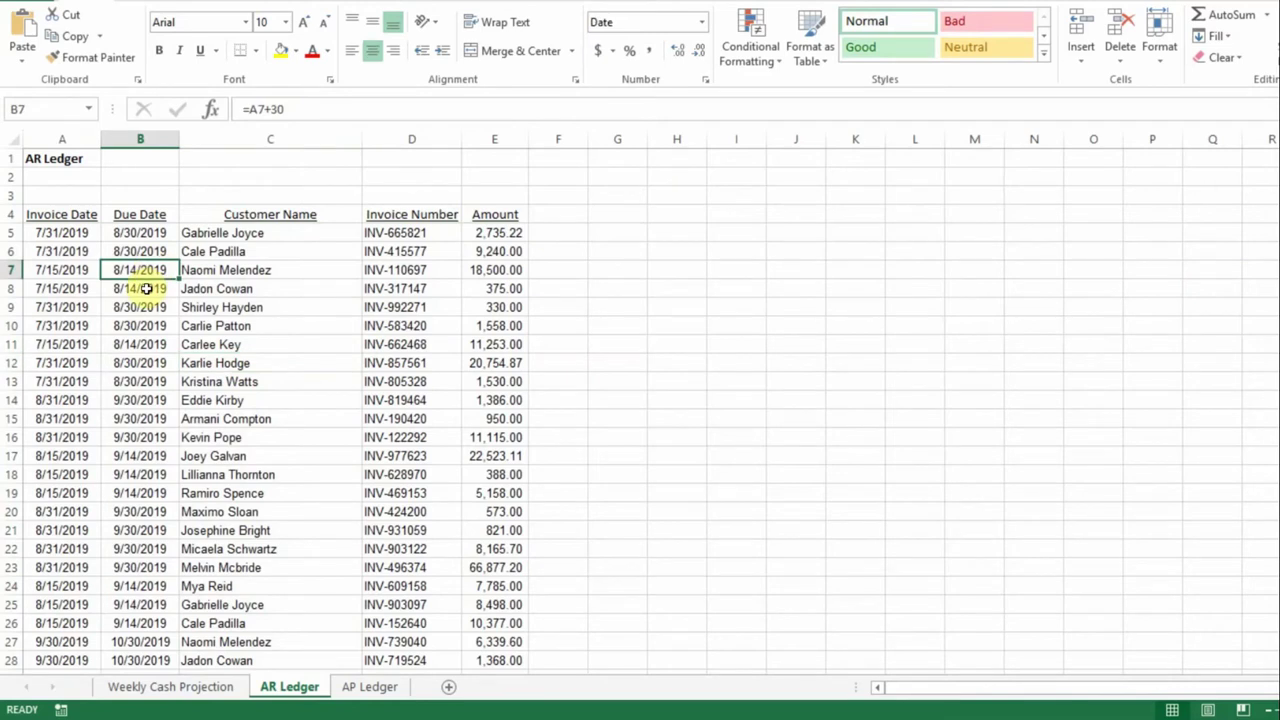
left_click(146, 288)
left_click(146, 270)
left_click(144, 327)
left_click(133, 455)
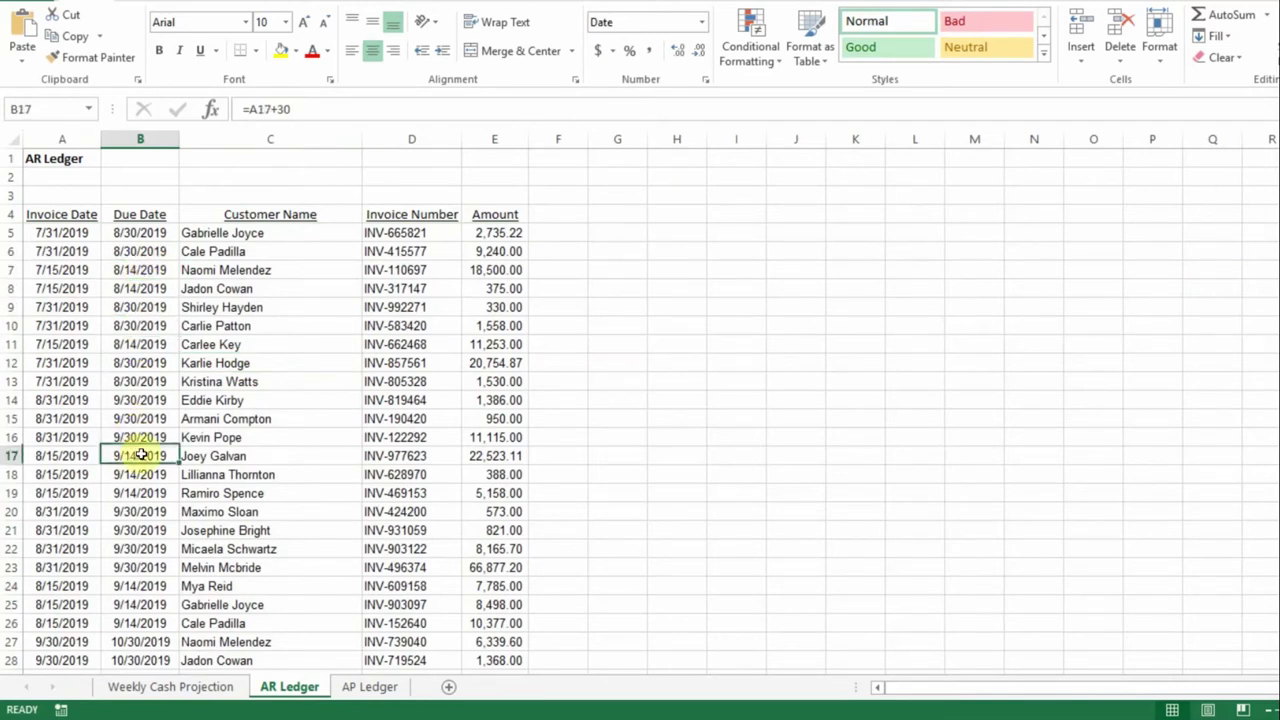
left_click(143, 416)
left_click(378, 458)
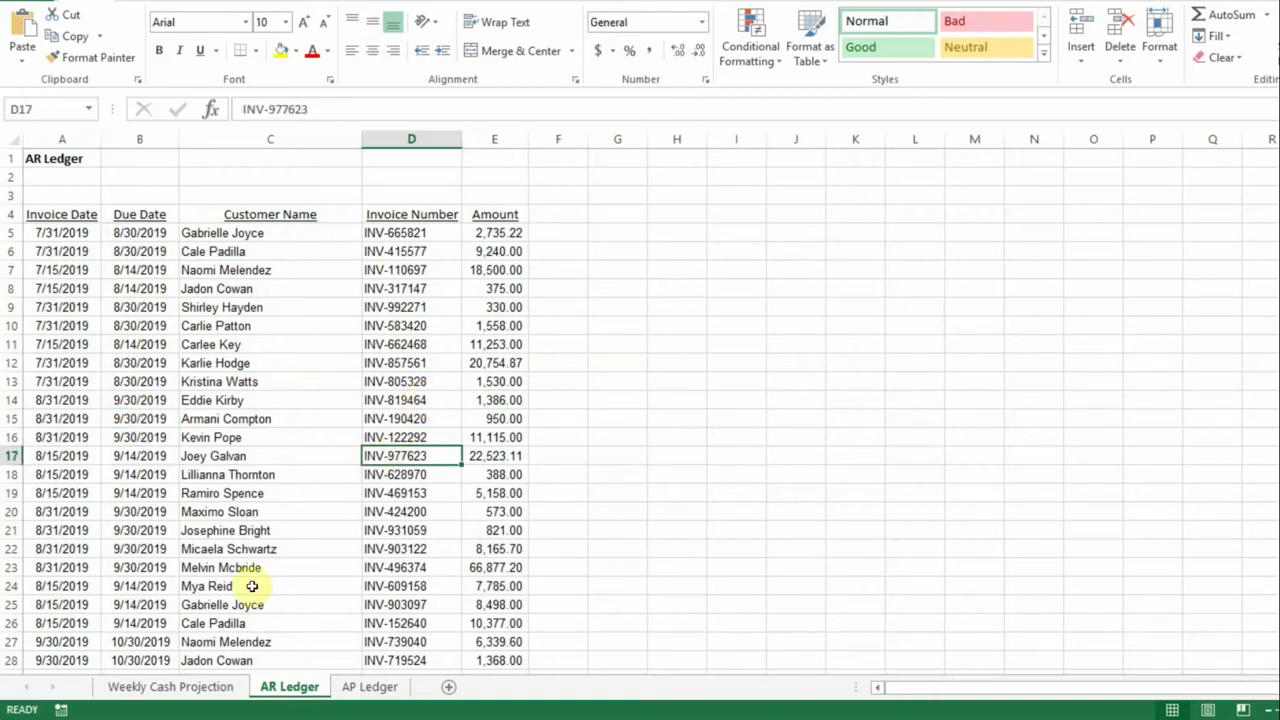
- Start a SUMIFS formula in Customer Receipts cell B7 with the AR Ledger amounts $E$5:$E$42 as the absolute sum range
left_click(203, 688)
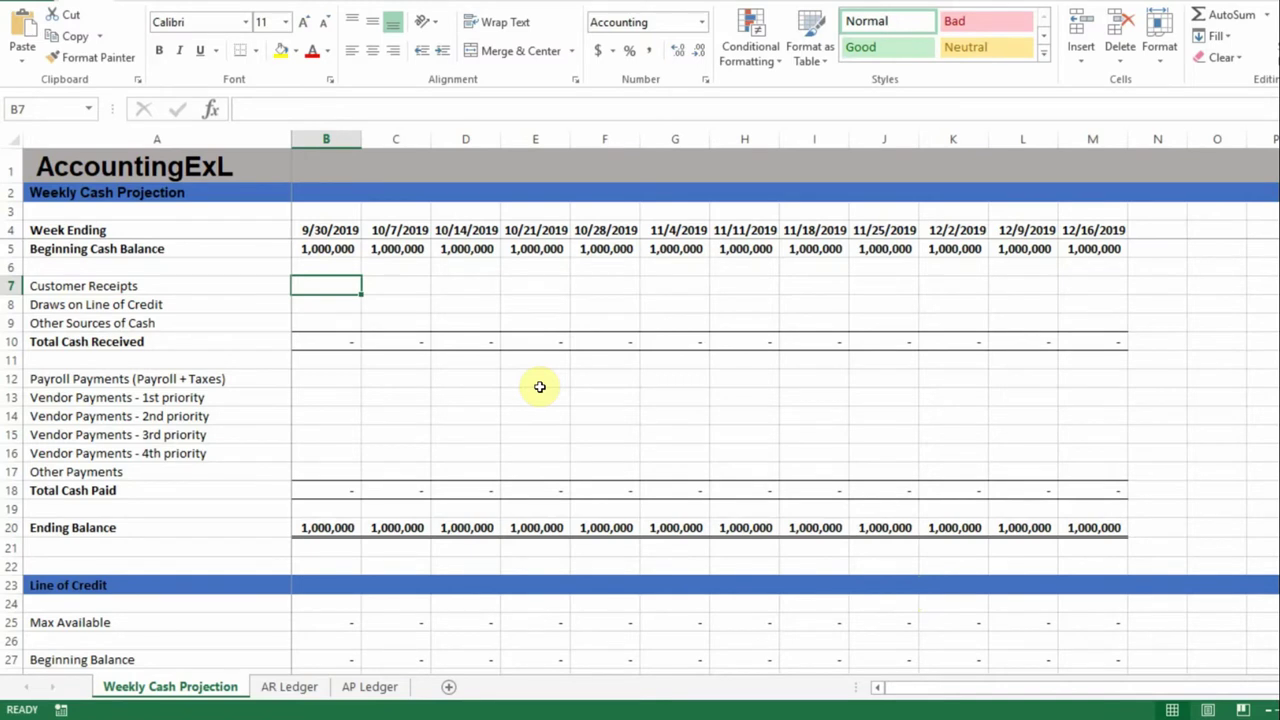
type("=sumi")
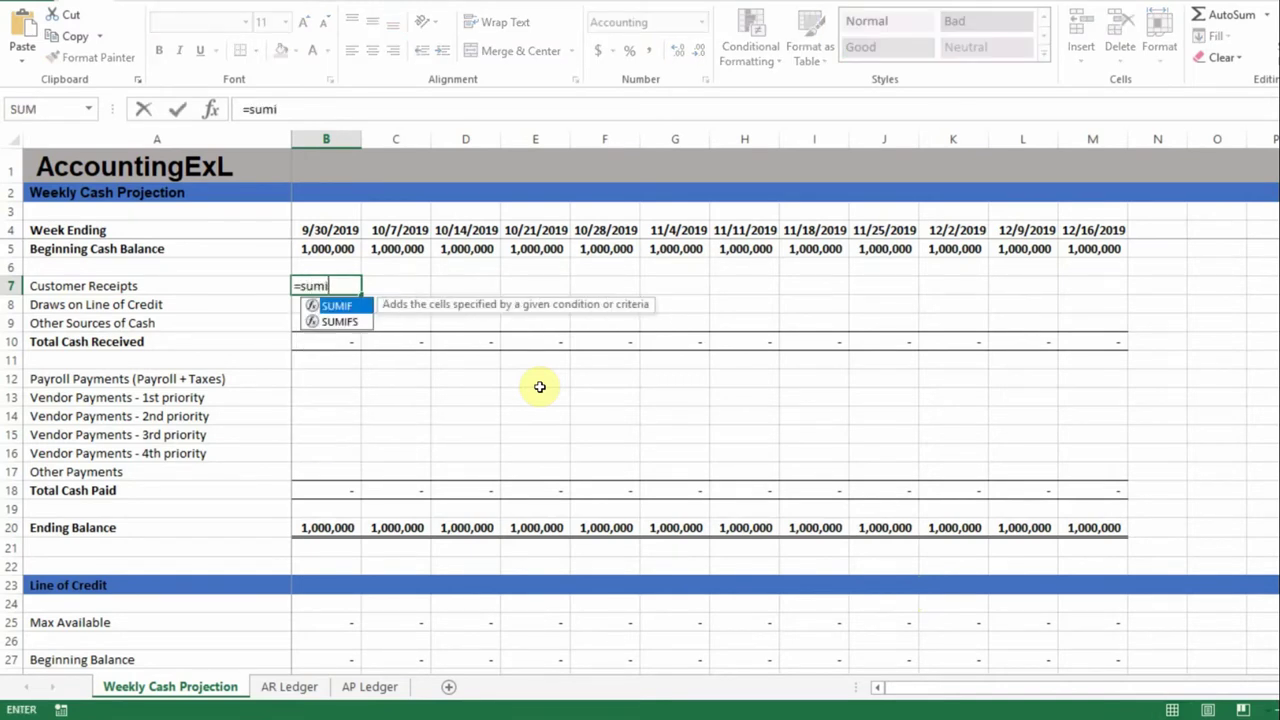
type("fs(")
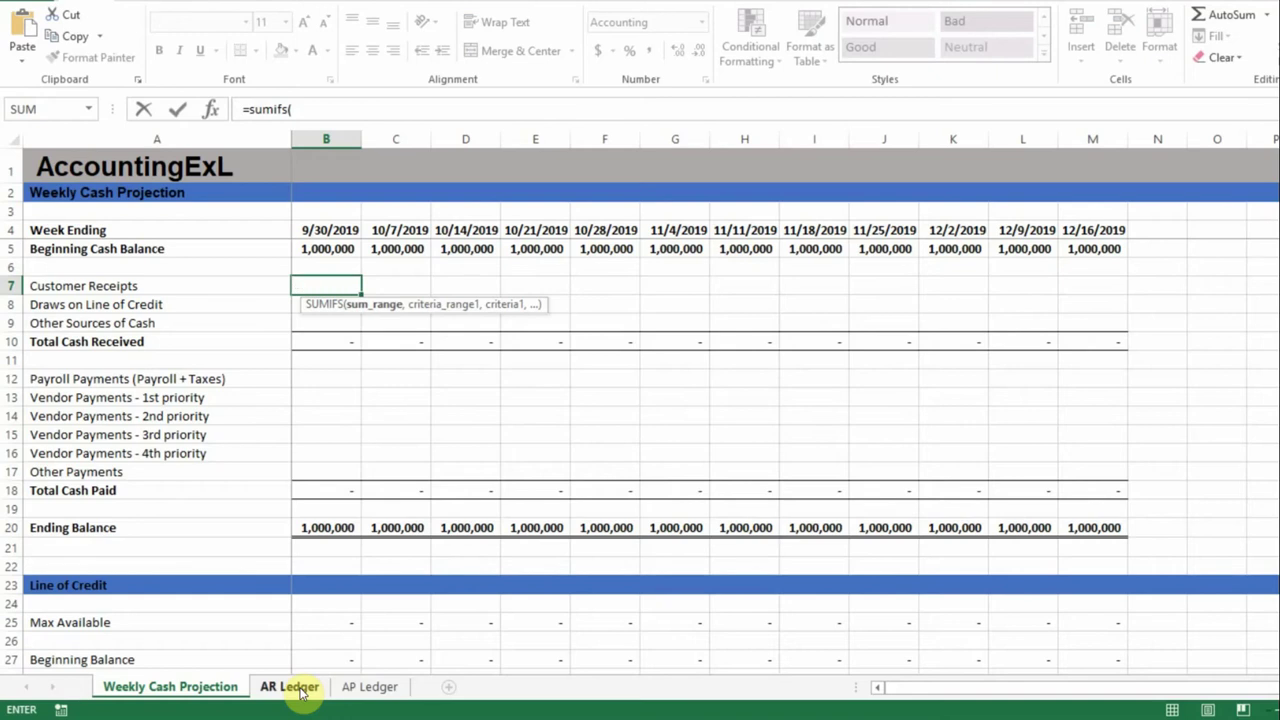
left_click(300, 688)
left_click_drag(516, 232, 493, 644)
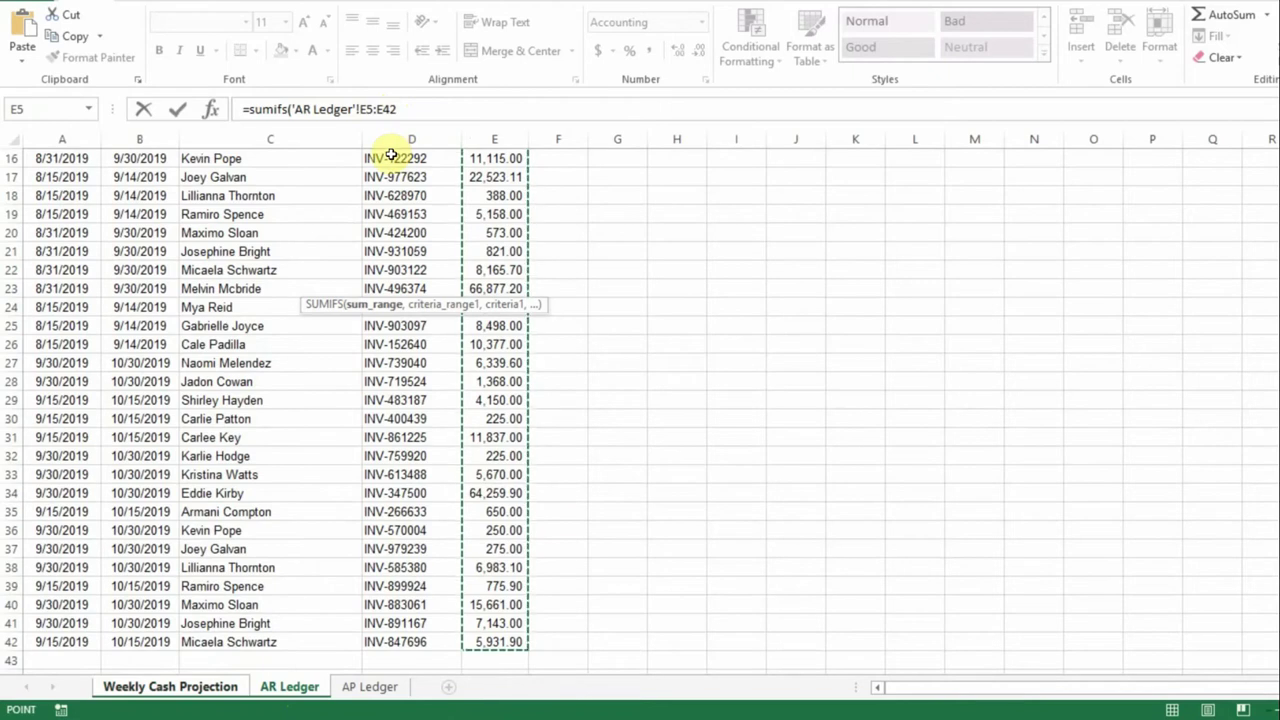
key("F4")
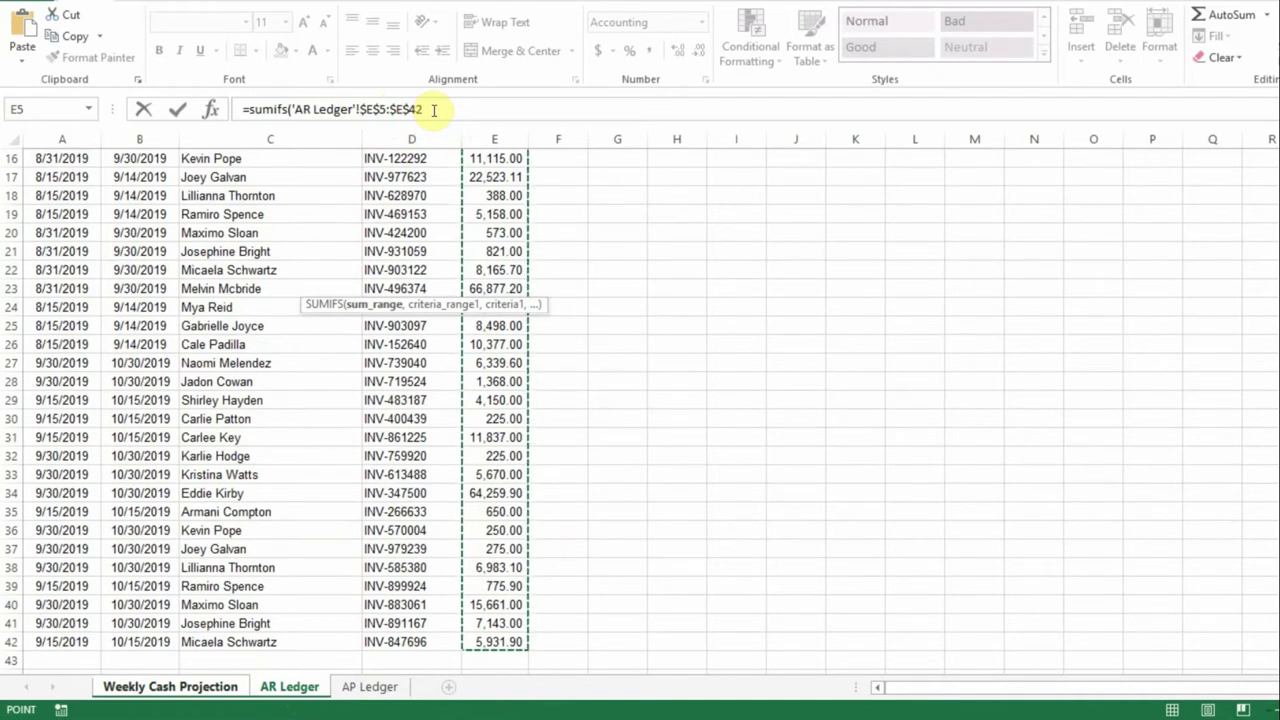
- Add the AR Ledger due dates $B$5:$B$42 as the absolute criteria range of the SUMIFS formula
type(",")
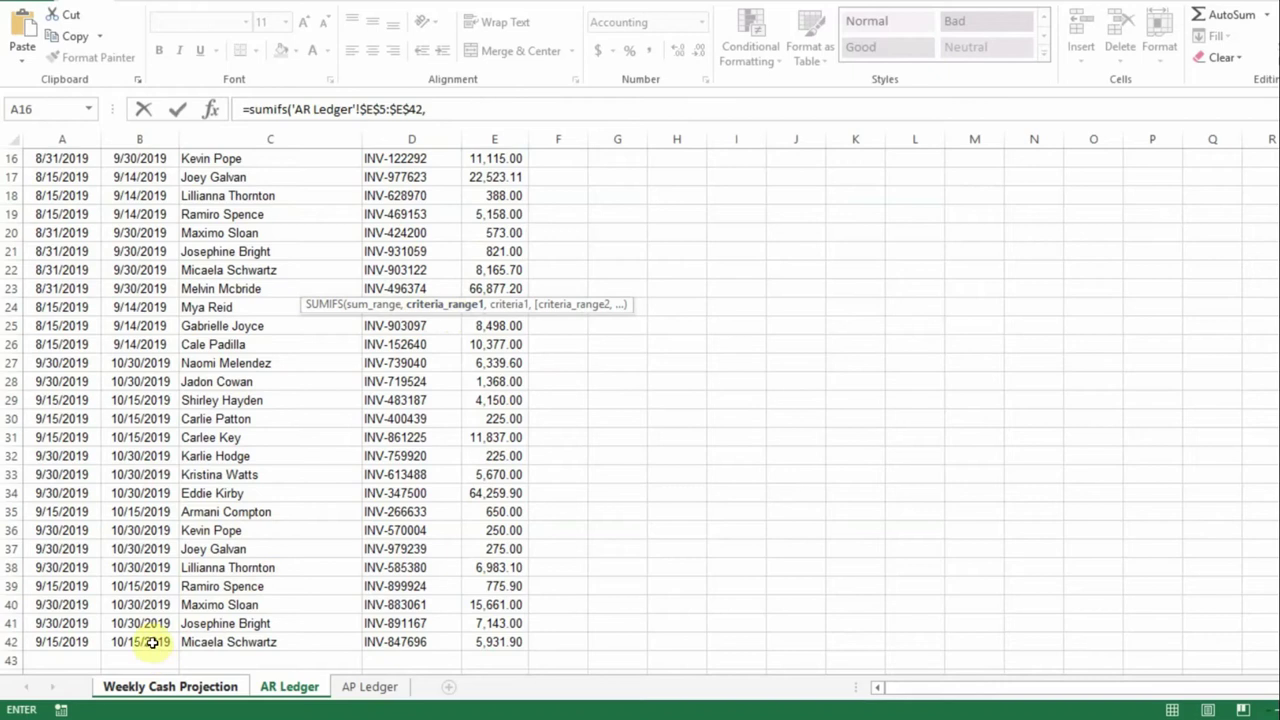
left_click_drag(156, 645, 147, 177)
left_click_drag(151, 96, 151, 190)
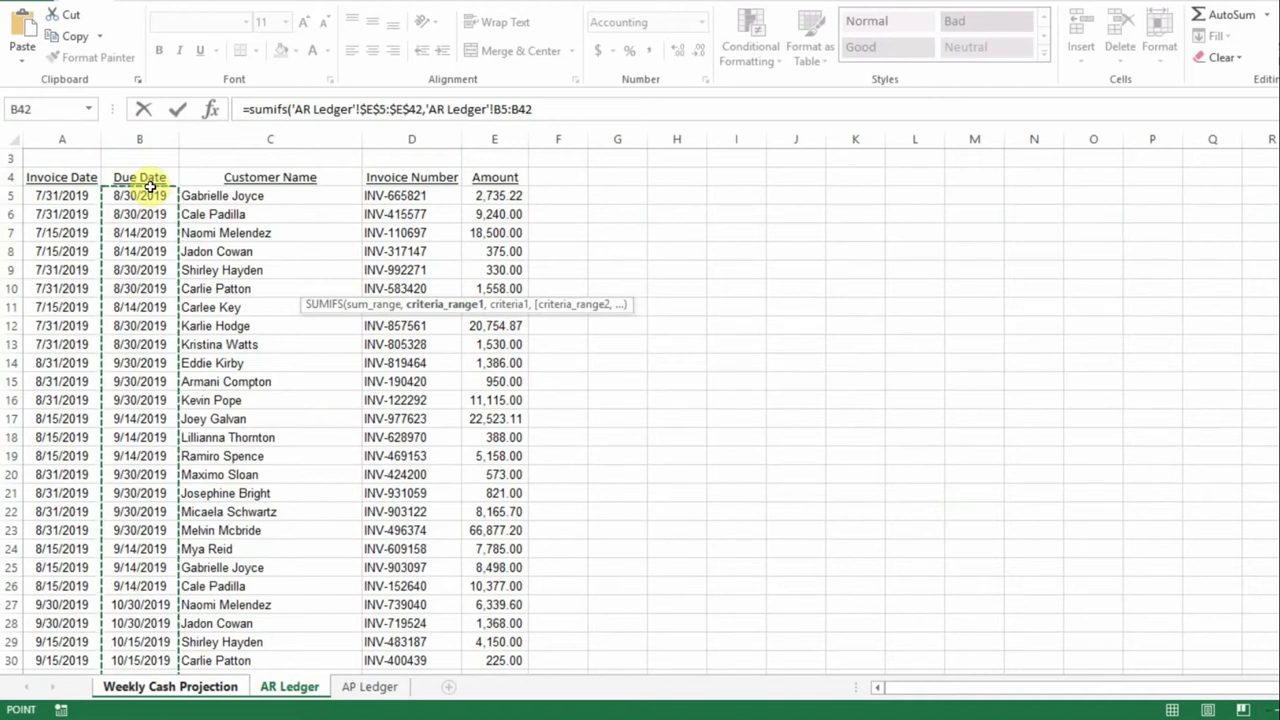
key("F4")
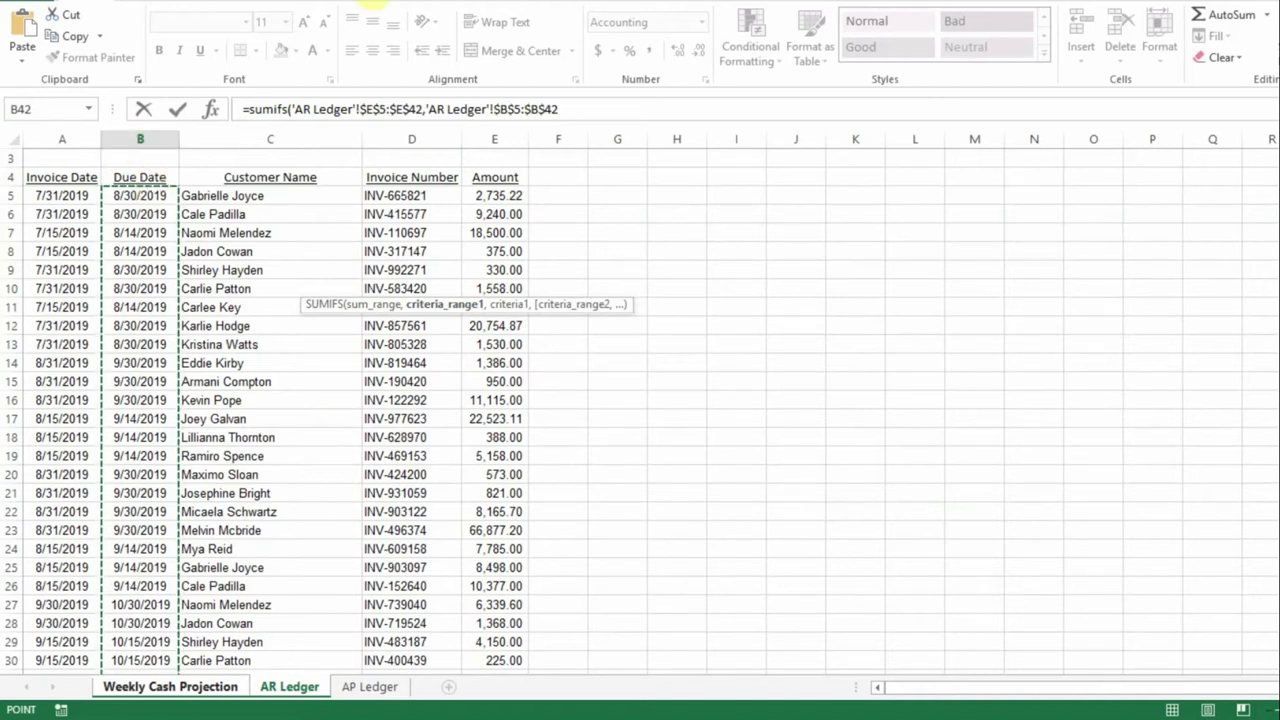
left_click(618, 109)
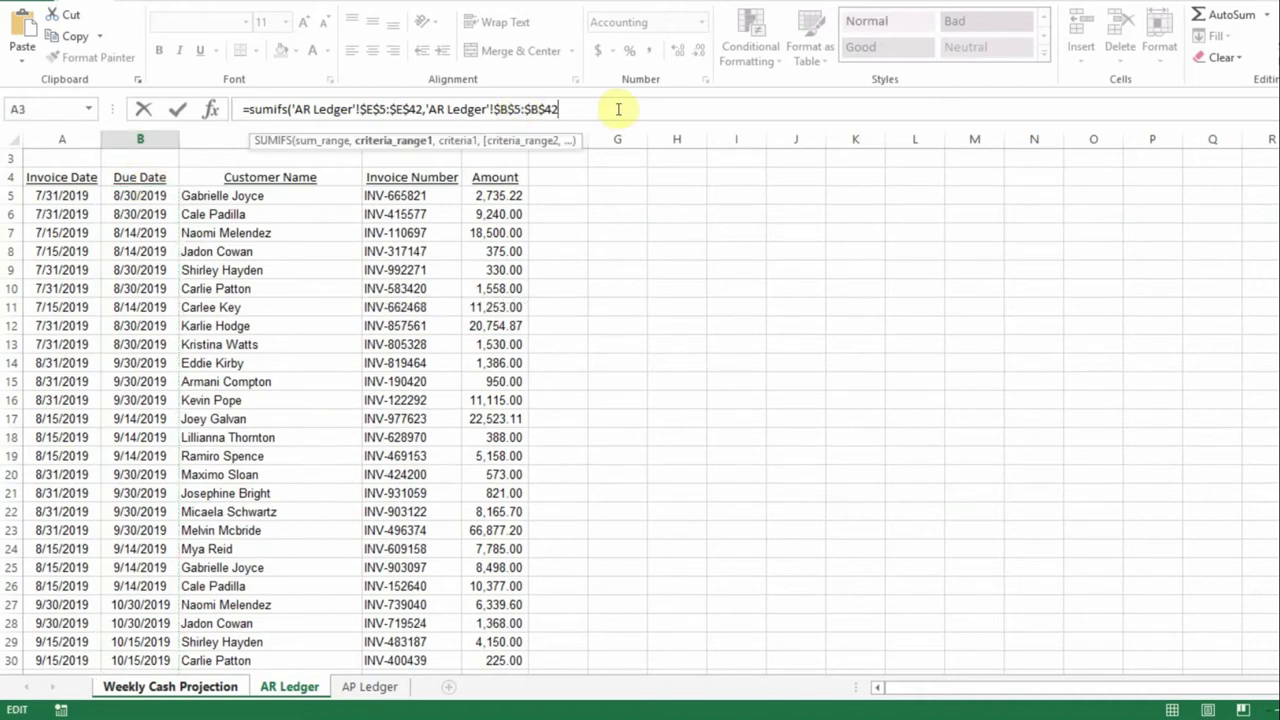
type(",")
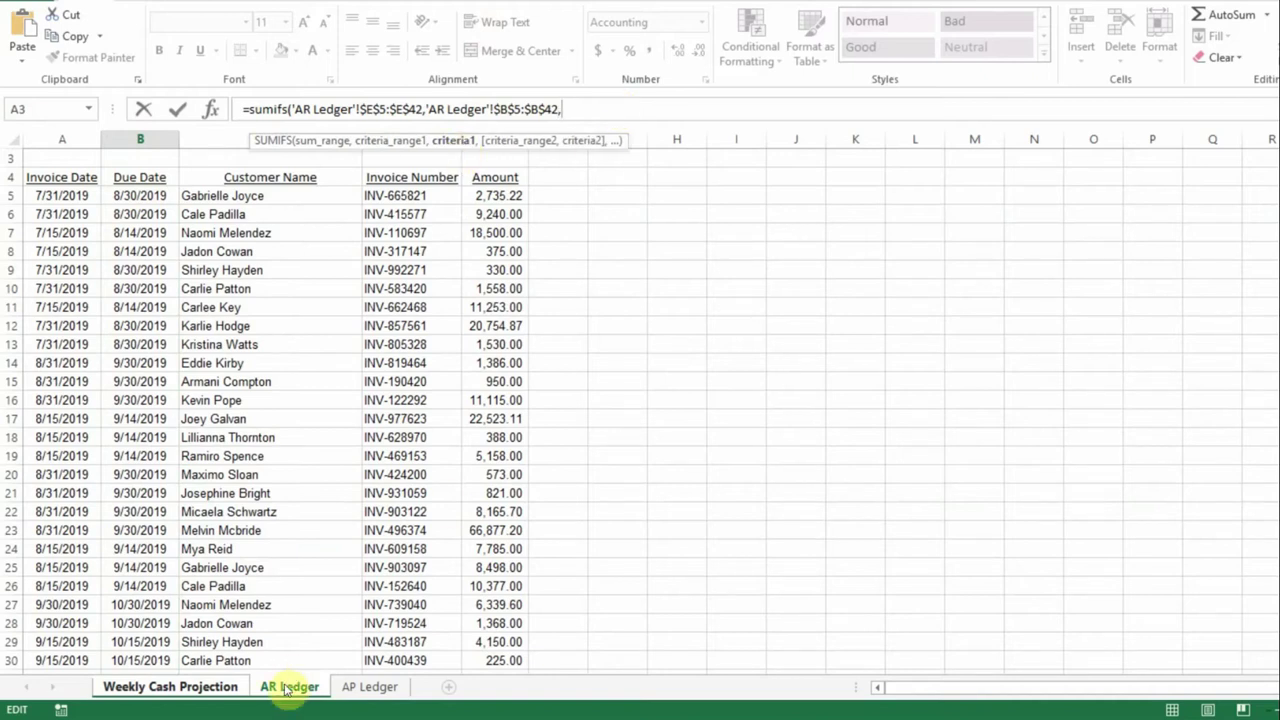
- Use the week ending date in B4 of Weekly Cash Projection as the criterion and complete the Customer Receipts formula
left_click(222, 689)
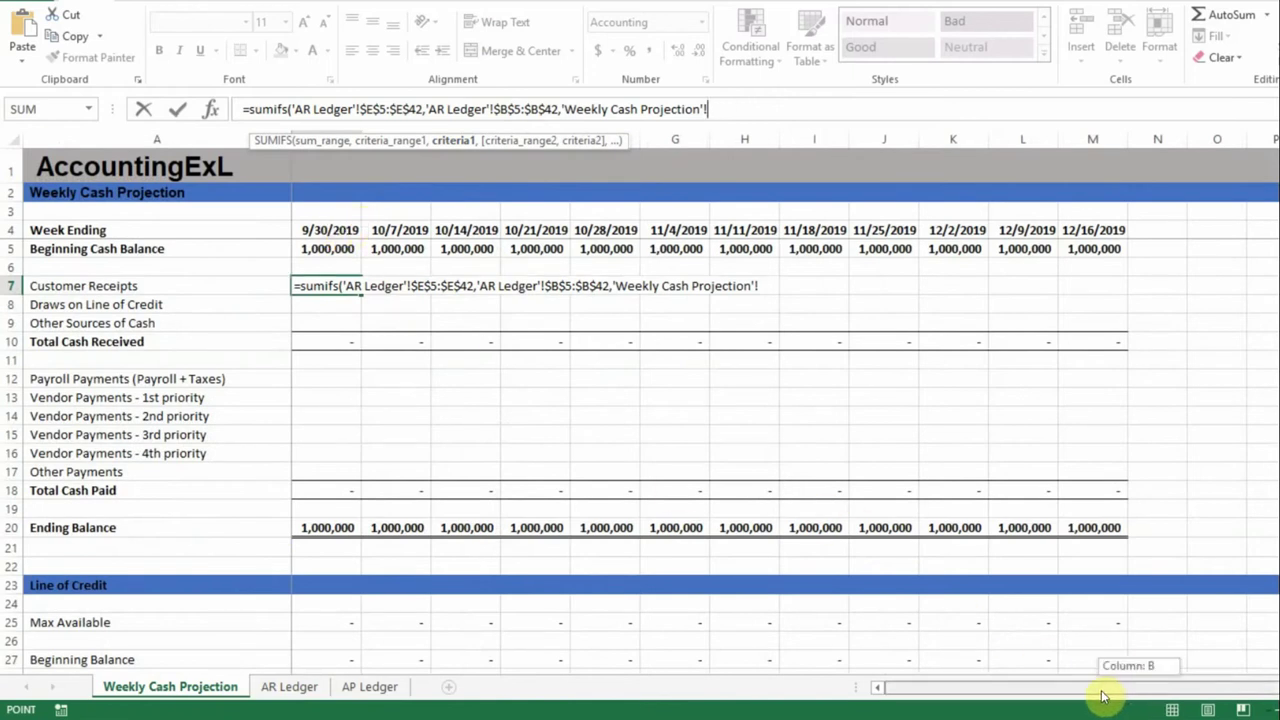
left_click(334, 230)
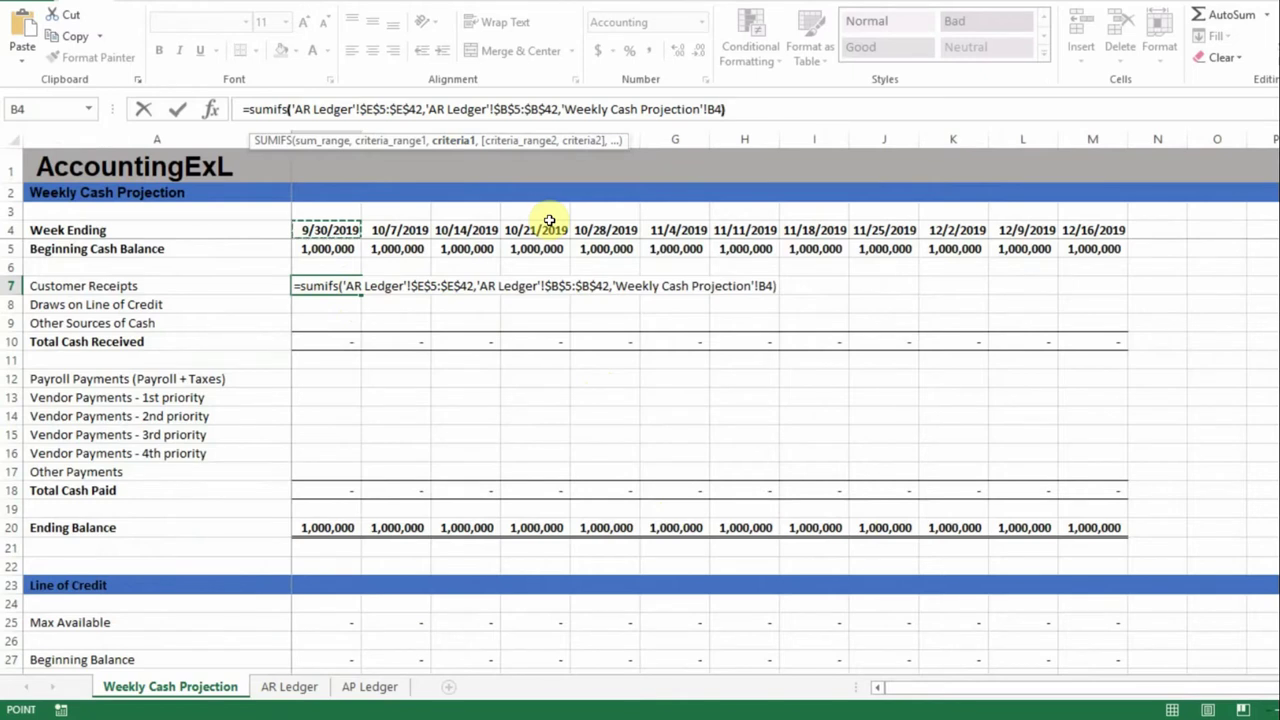
key("Return")
key("Up")
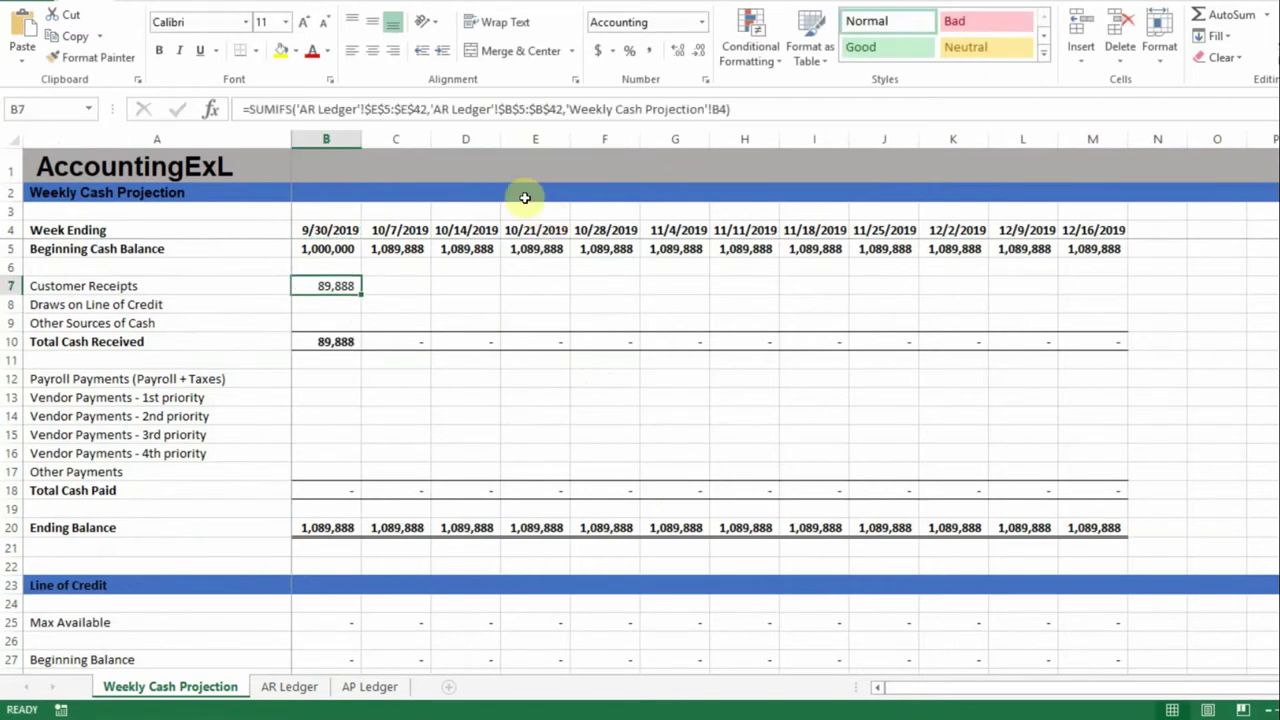
- Set the first Week Ending date in B4 to 8/19/2019
left_click(341, 232)
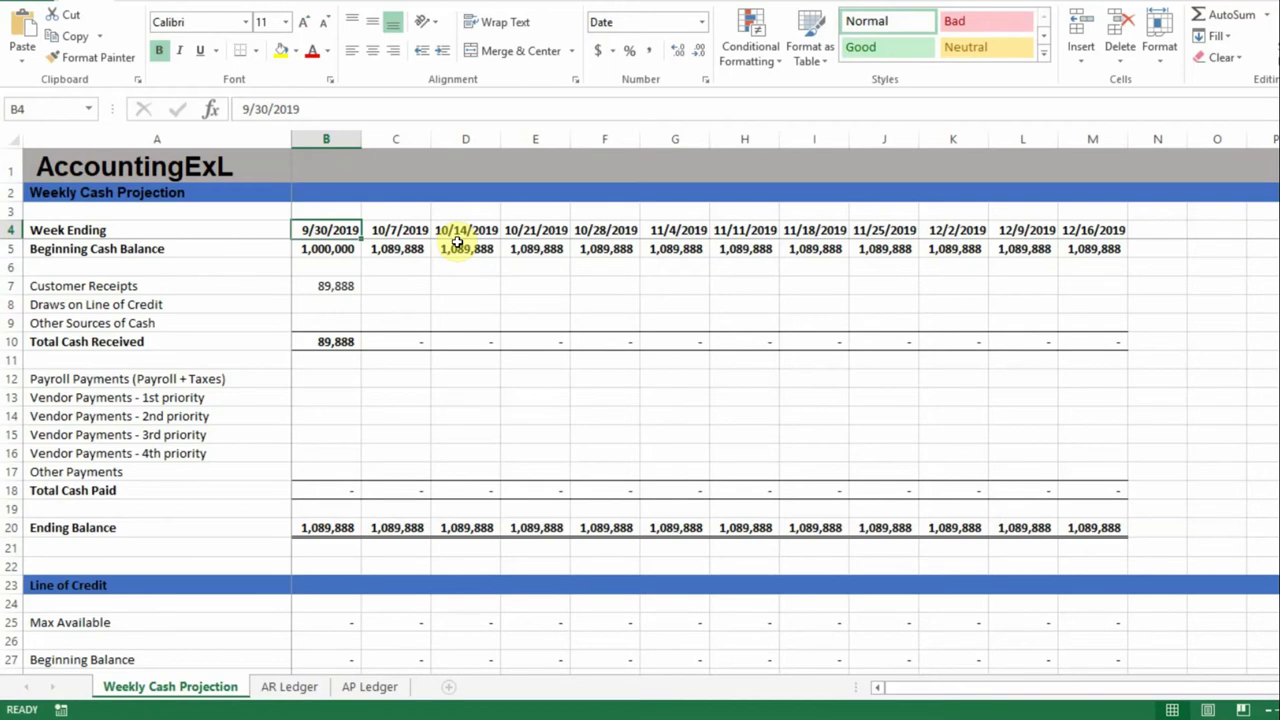
type("8/19")
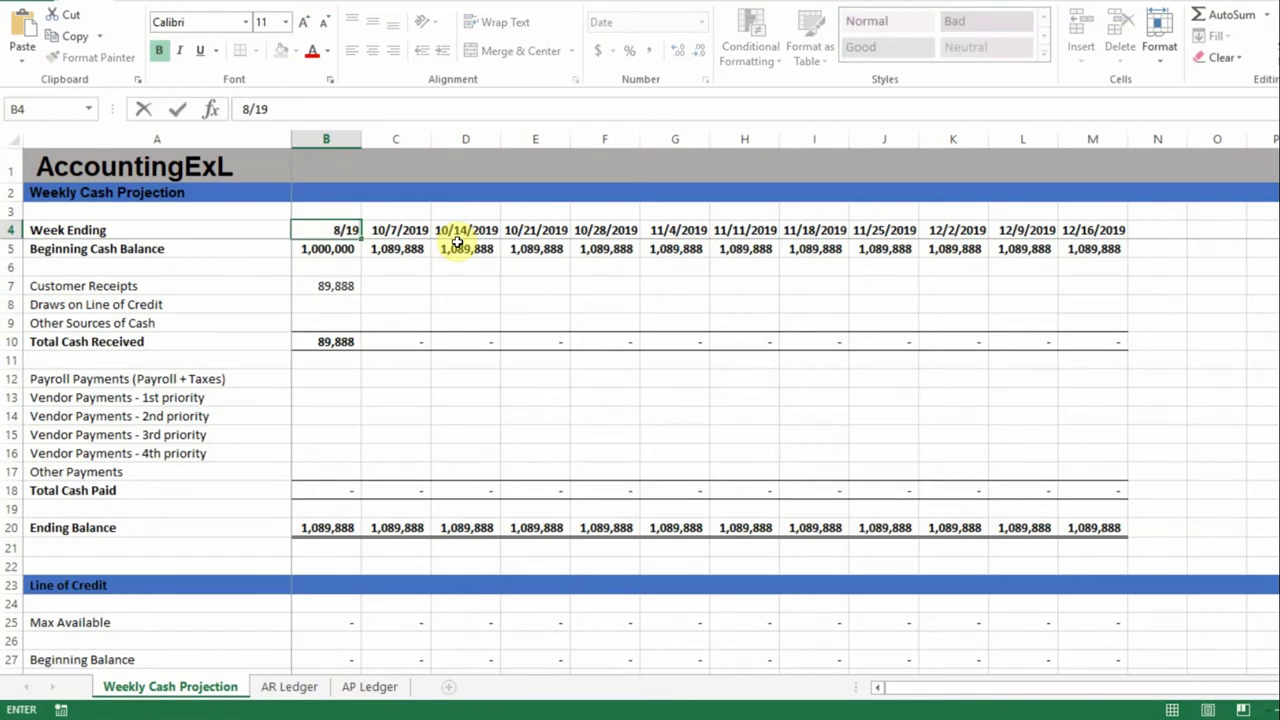
type("/2019")
key("Return")
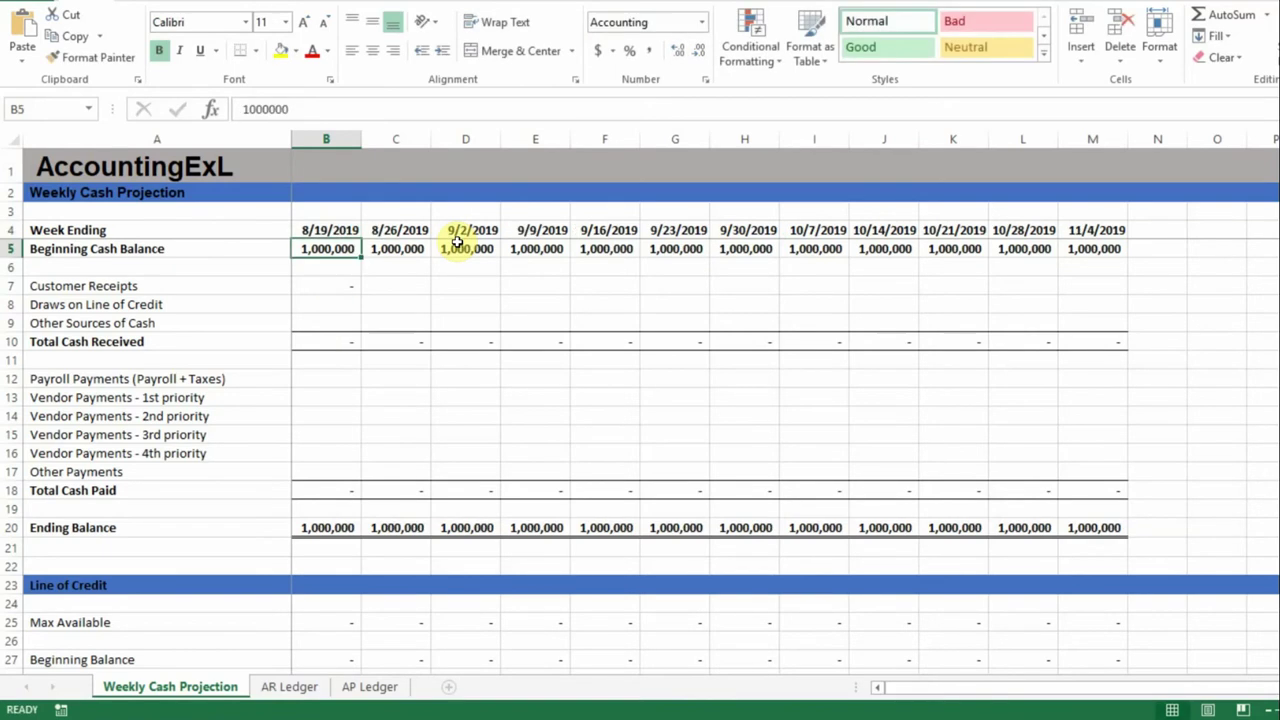
- Extend the Customer Receipts formula in B7 with a plus sign and a copy of its SUMIFS expression
left_click(348, 285)
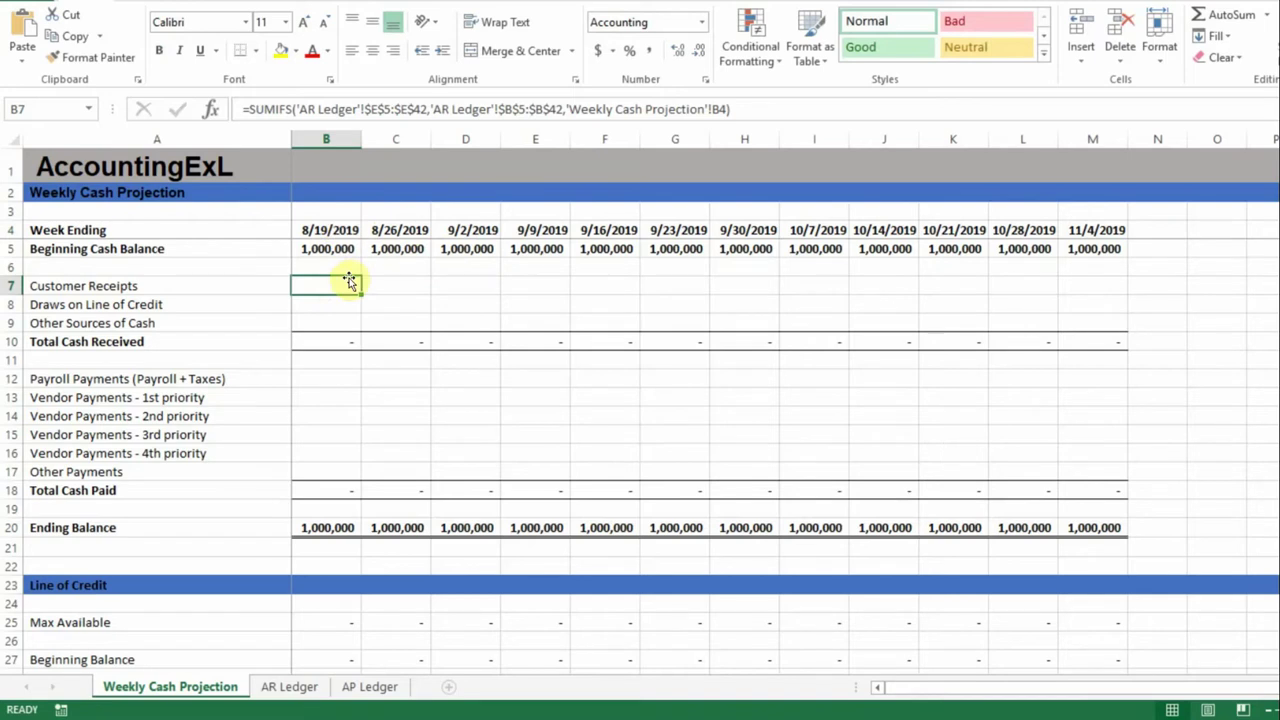
left_click(740, 110)
left_click_drag(740, 110, 258, 104)
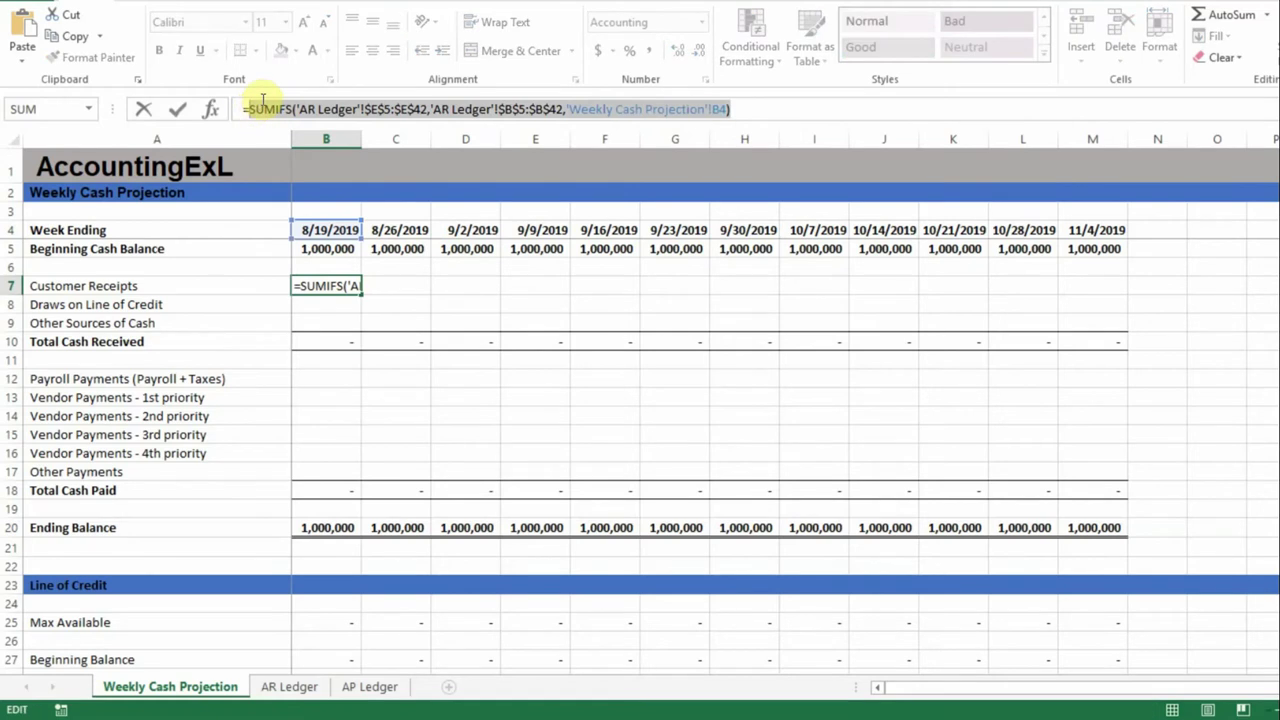
left_click(760, 110)
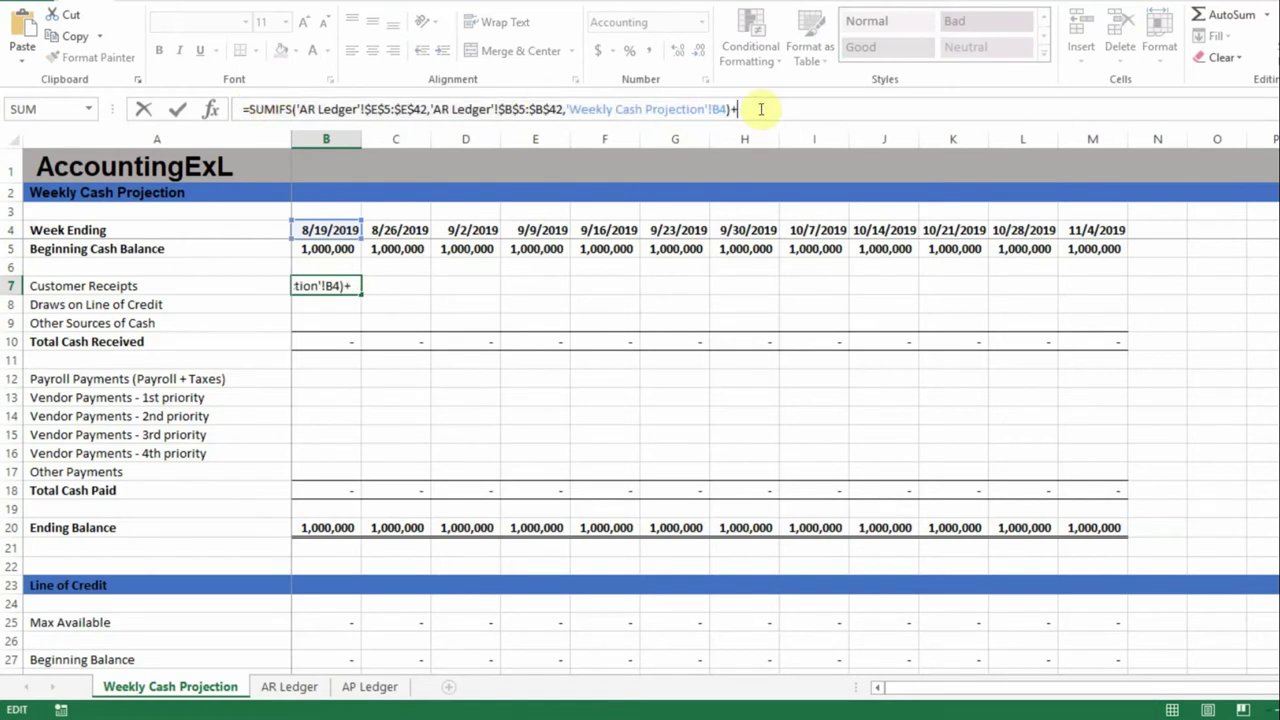
type("+")
right_click(760, 110)
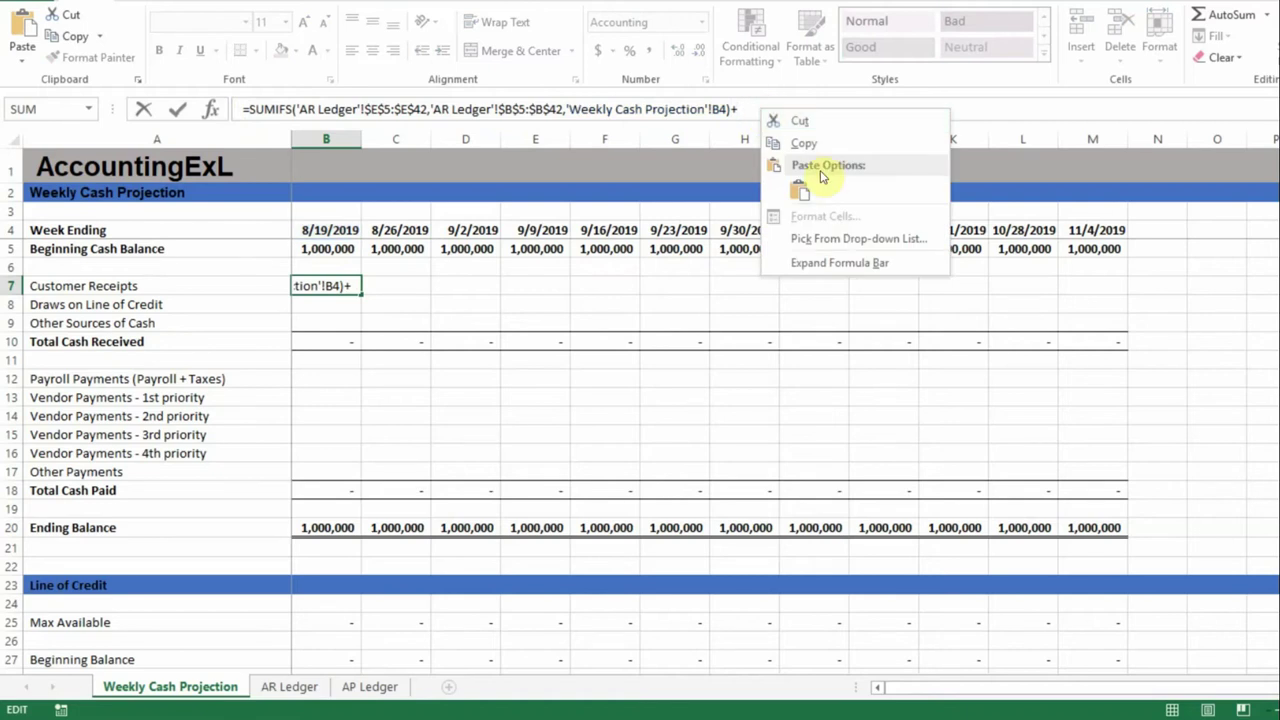
left_click(803, 184)
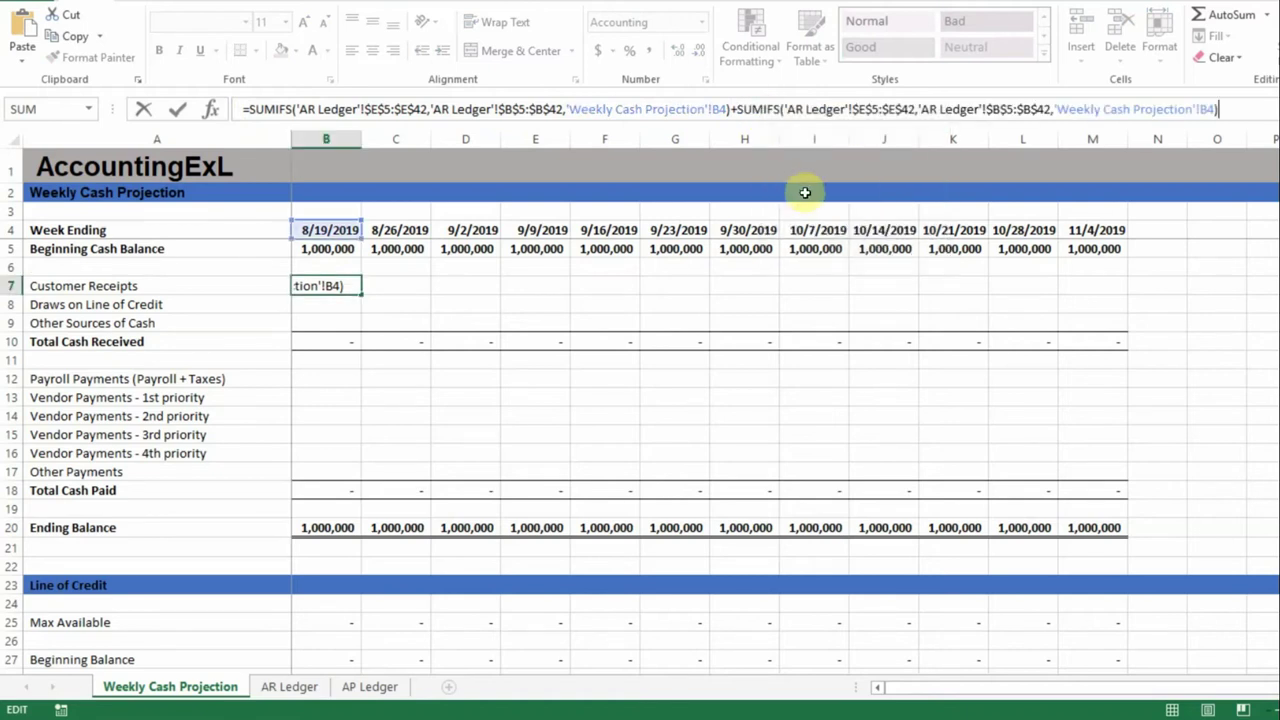
- Set the copied SUMIFS criterion to B4-1, add further SUMIFS terms for B4-2 through B4-6, and review the completed formula
left_click(1214, 110)
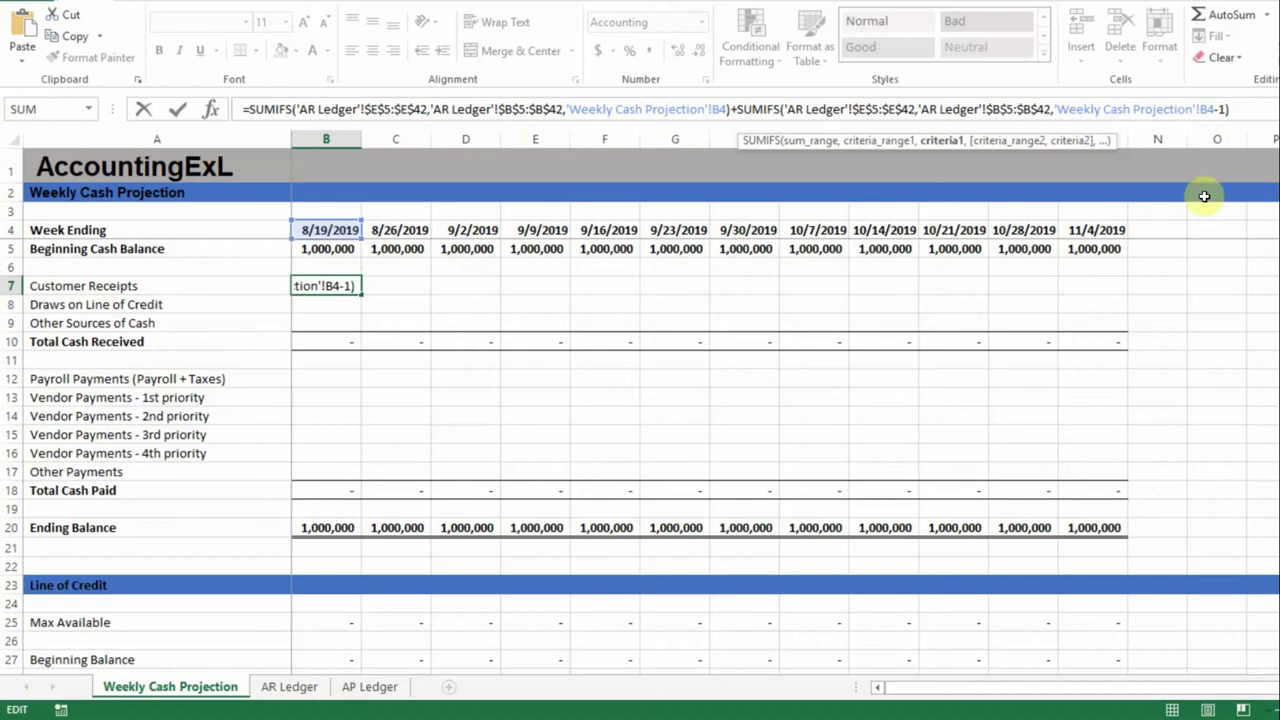
left_click(1240, 110)
key("ctrl+Return")
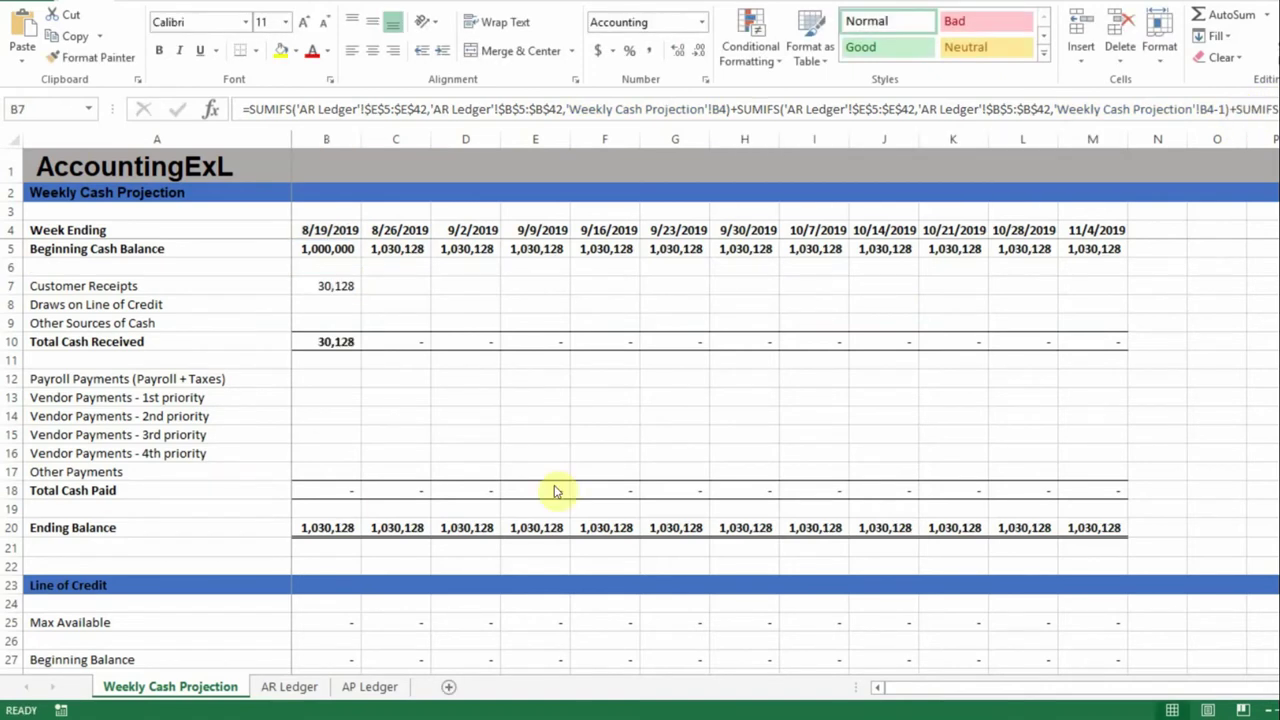
double_click(336, 287)
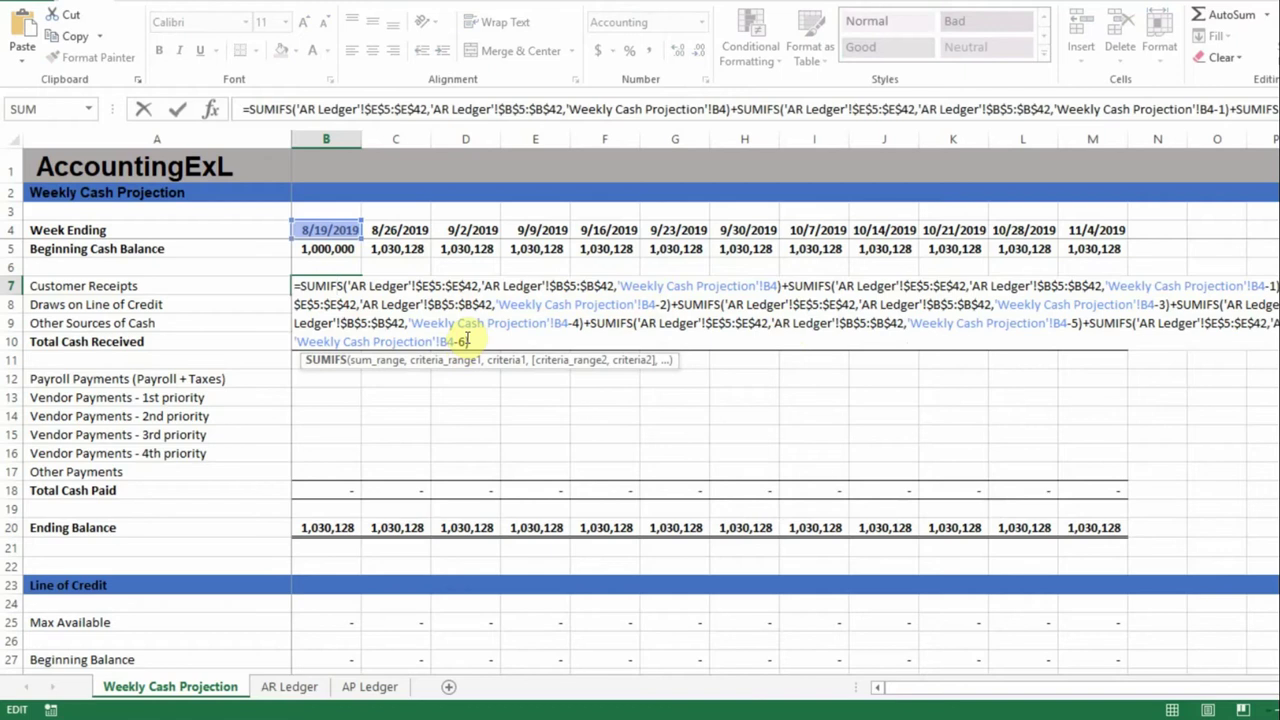
key("Return")
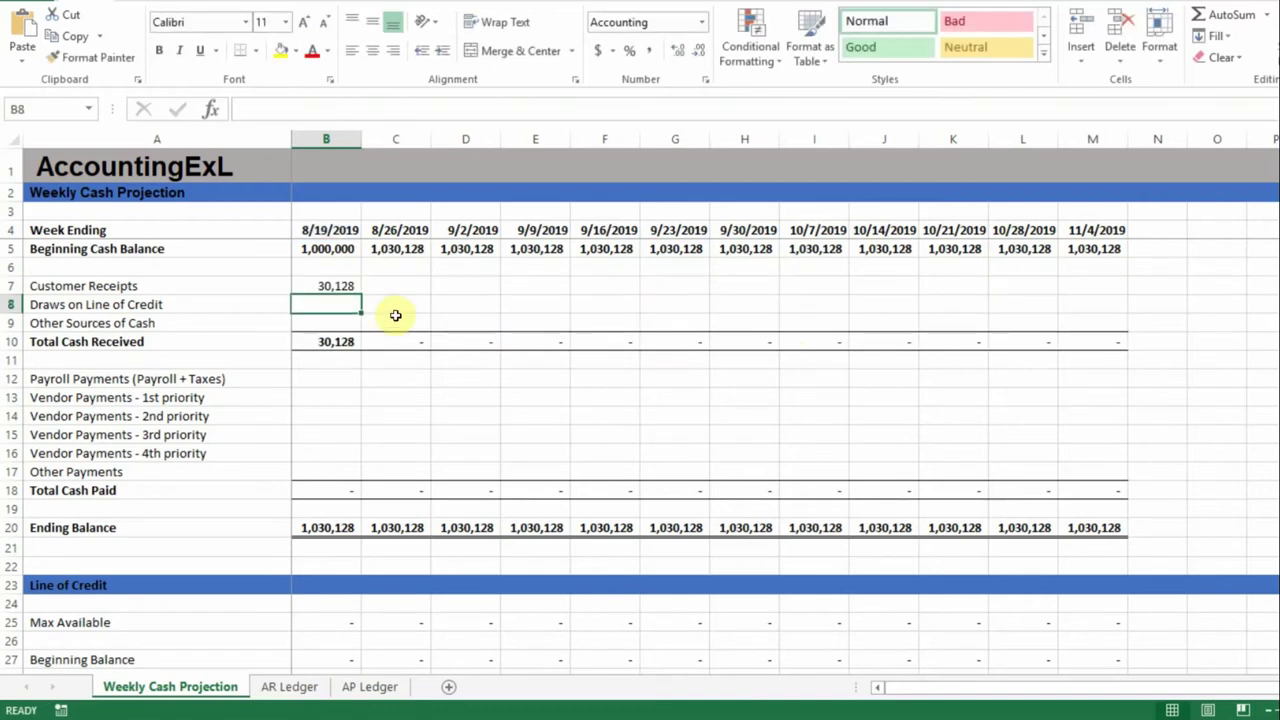
- Fill the Customer Receipts formula from B7 across to M7 and check the weekly receipts against the AR Ledger
left_click(336, 286)
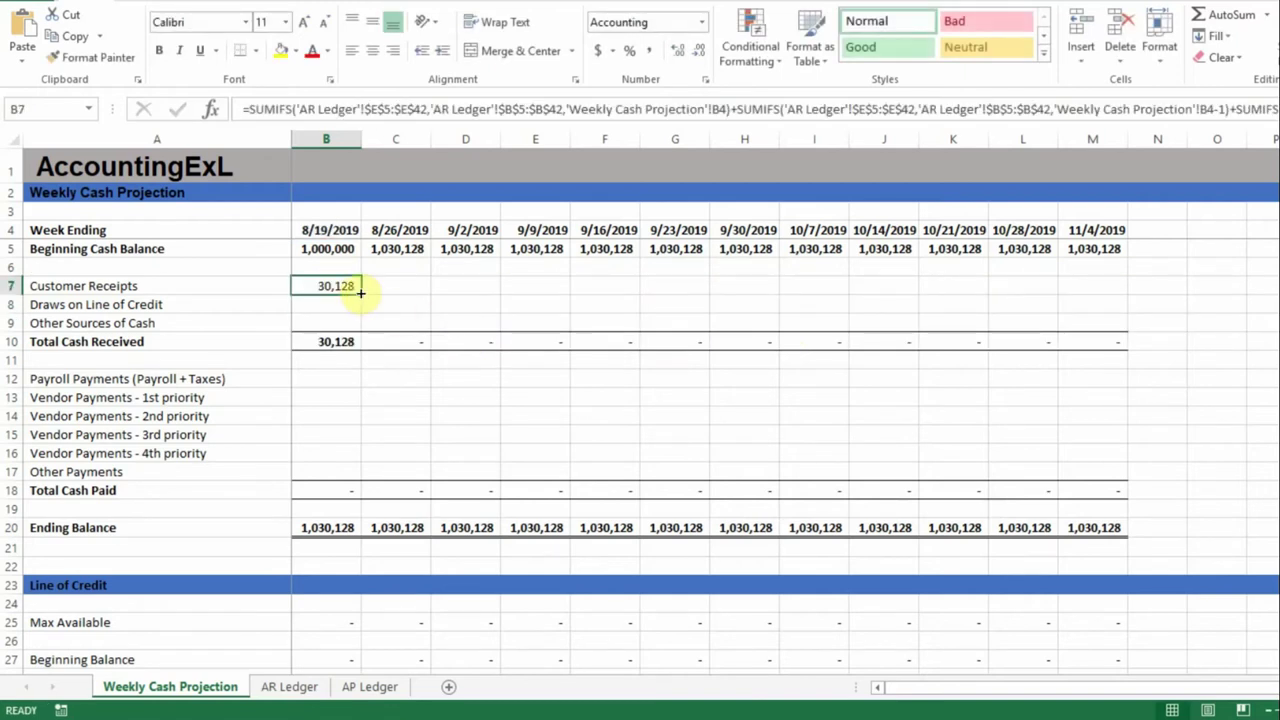
left_click_drag(361, 291, 1006, 310)
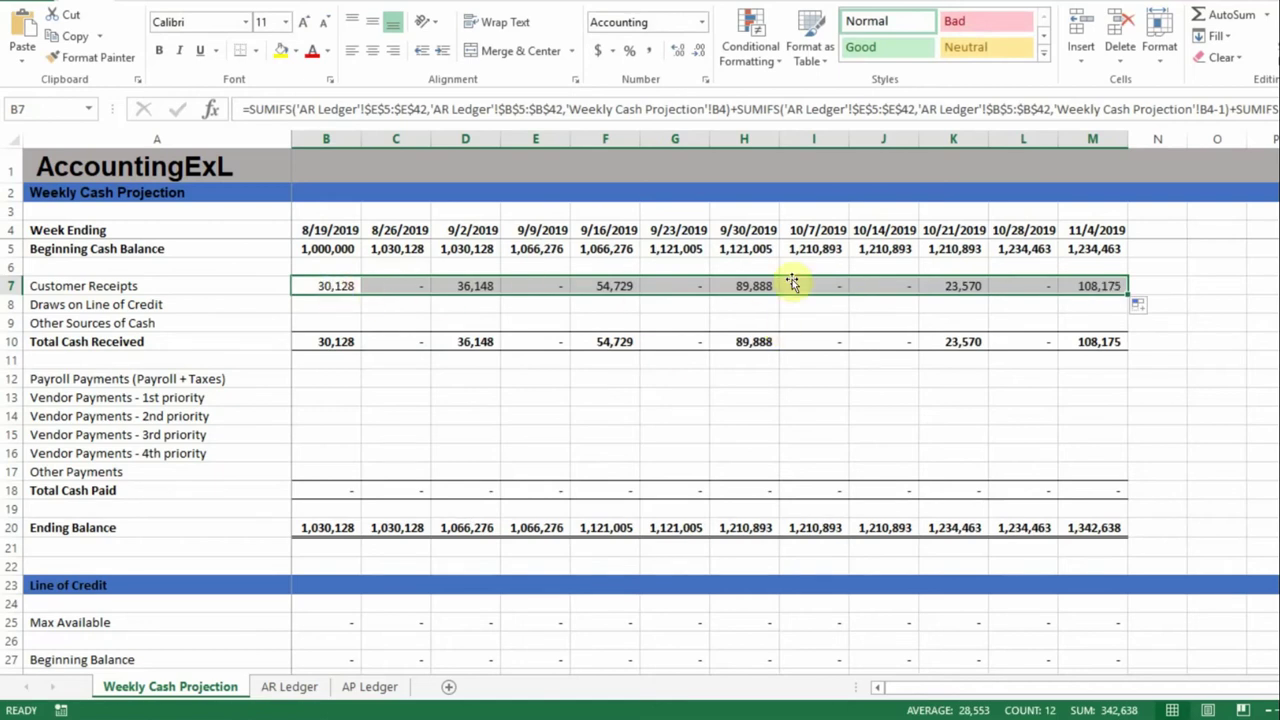
left_click(290, 687)
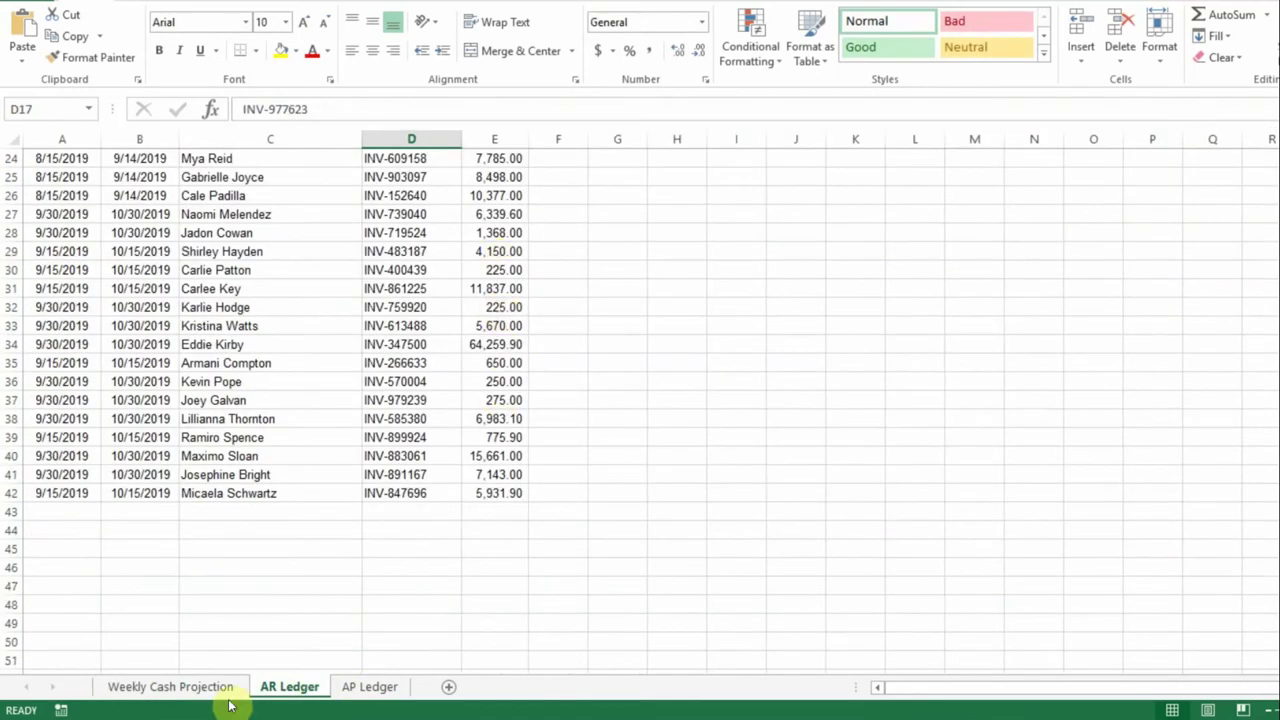
left_click(200, 688)
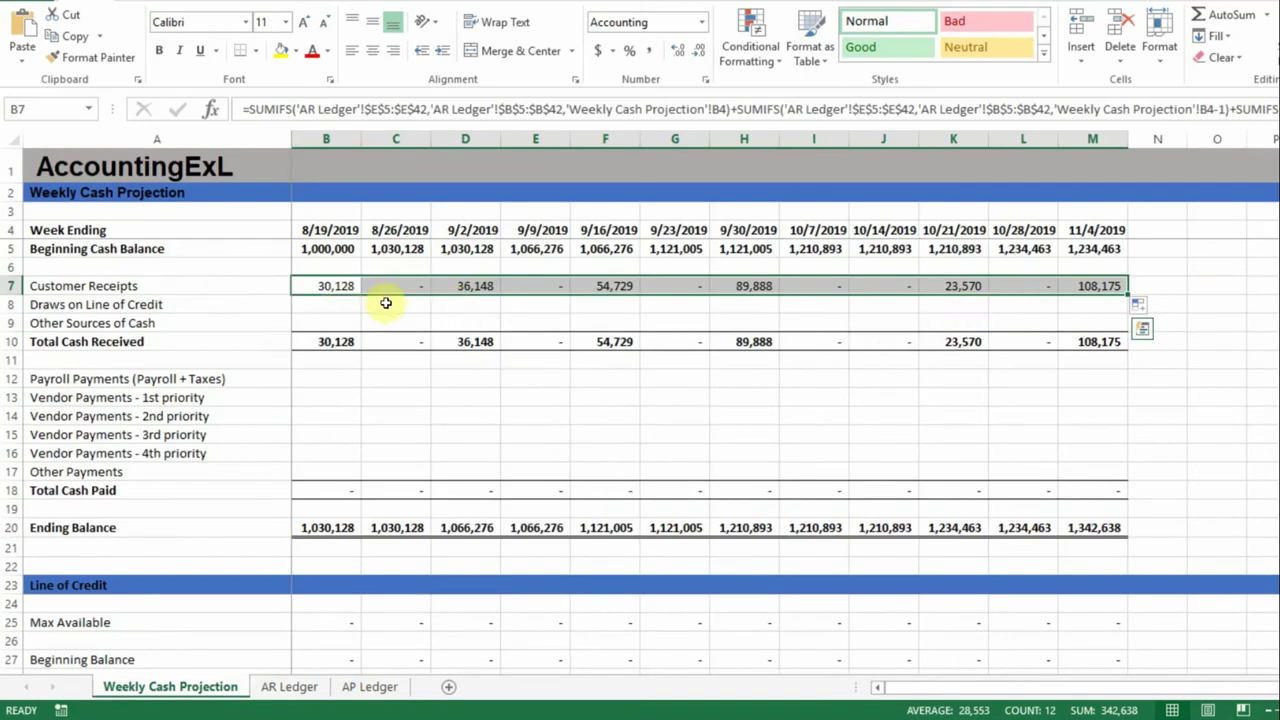
key("Left")
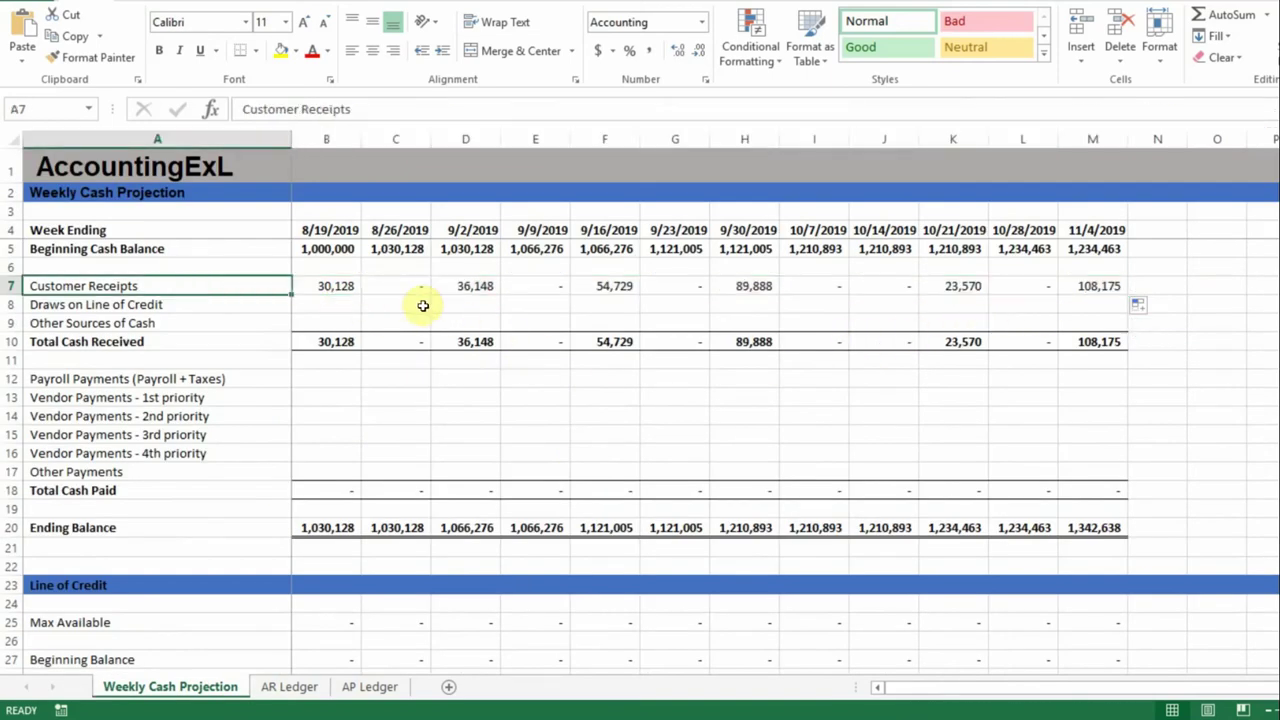
key("Right")
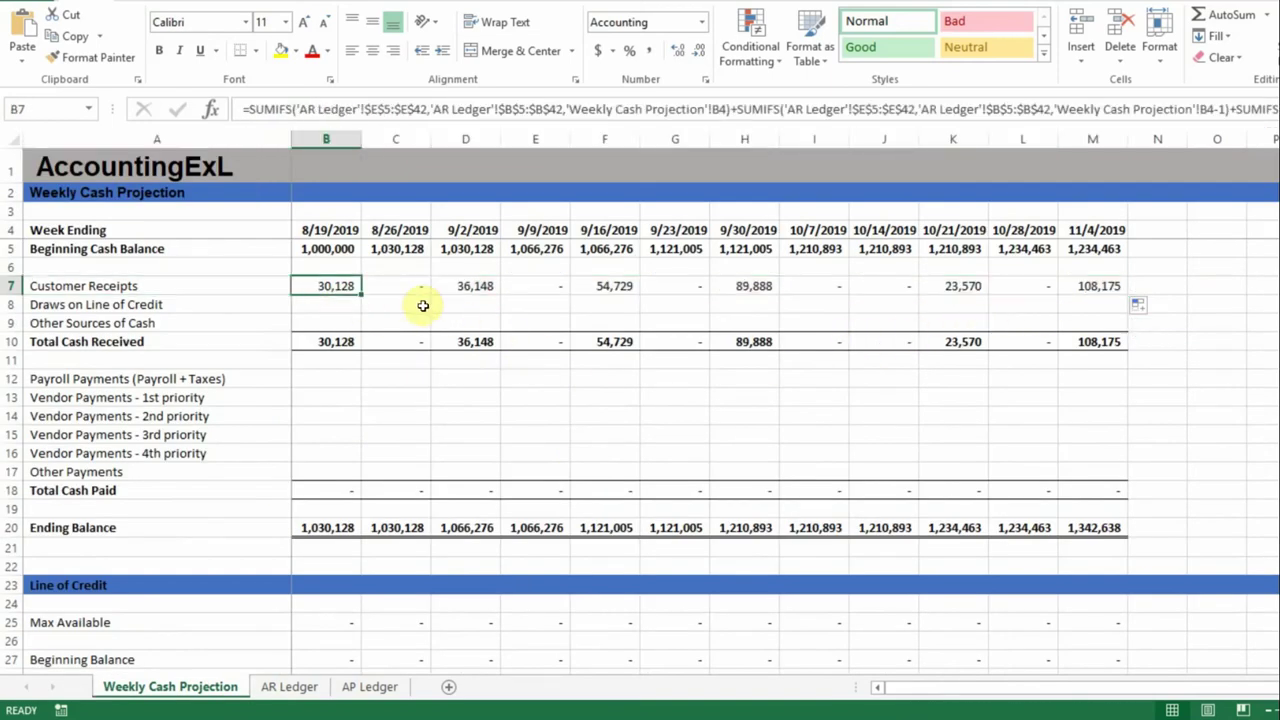
- Start a SUMIFS formula in B13 for 1st priority vendor payments, with AP Ledger amounts $F$5:$F$50 as the absolute sum range
left_click(305, 397)
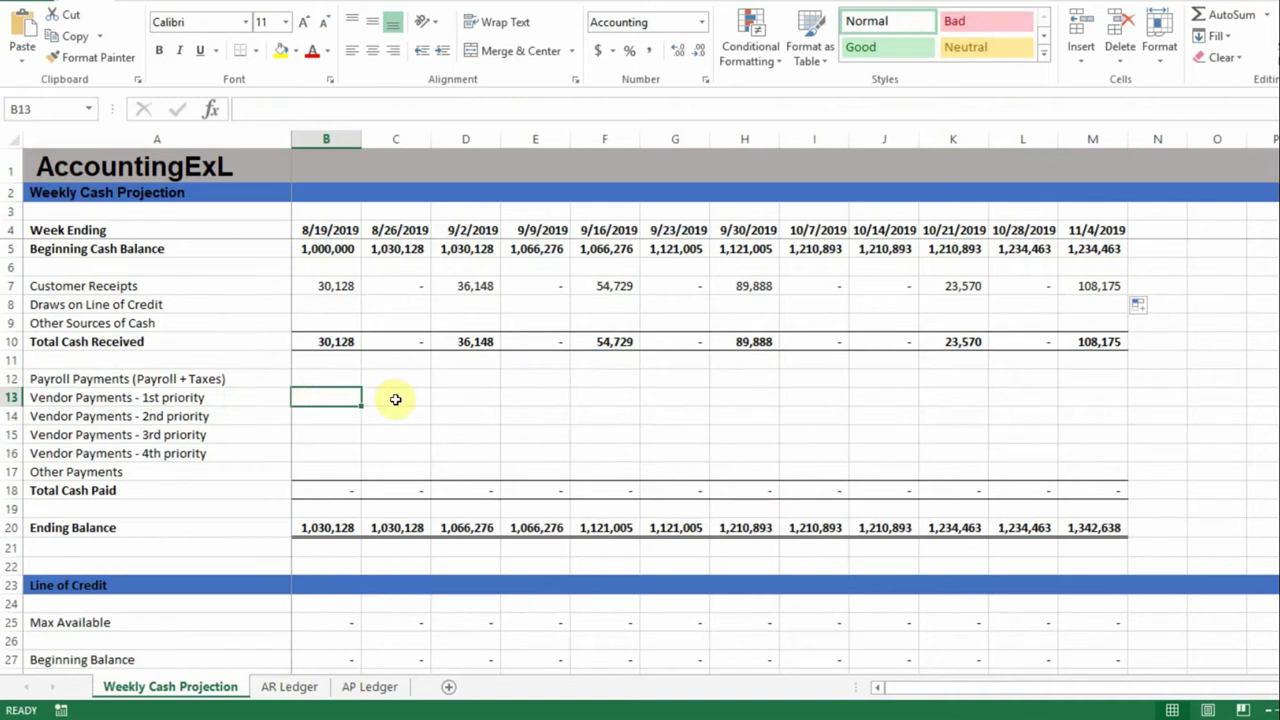
type("=sum")
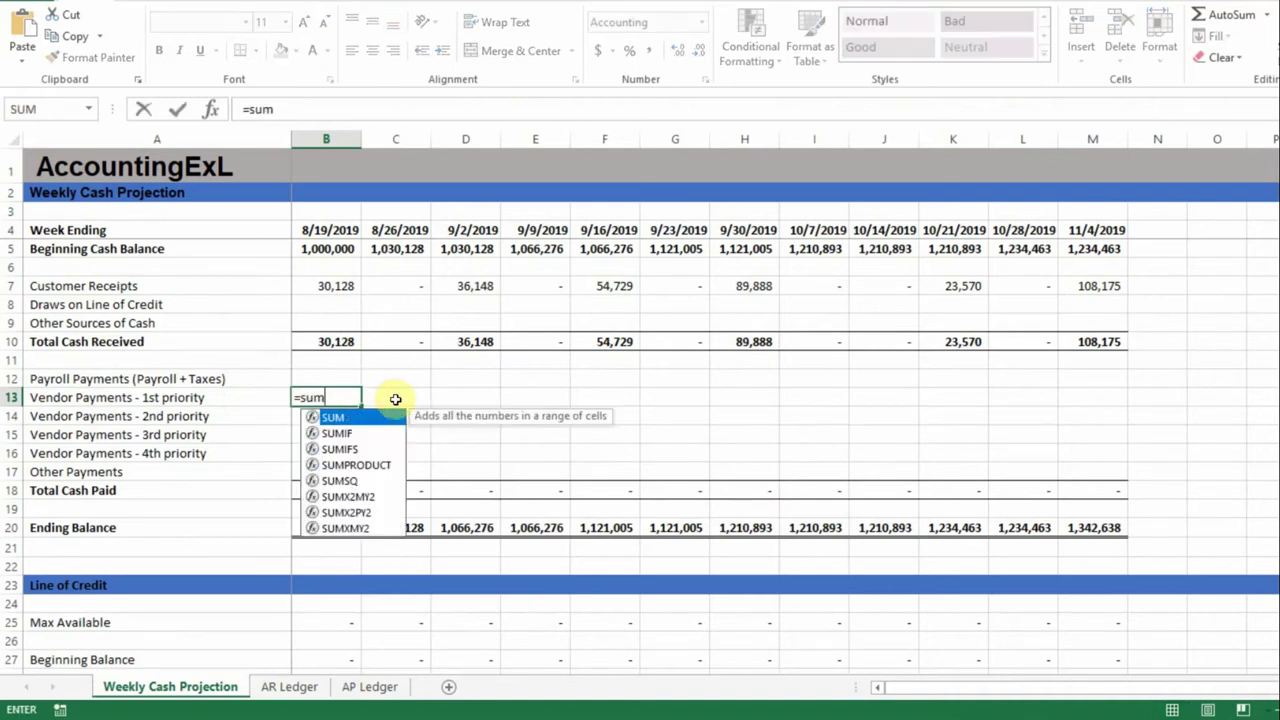
type("ifs")
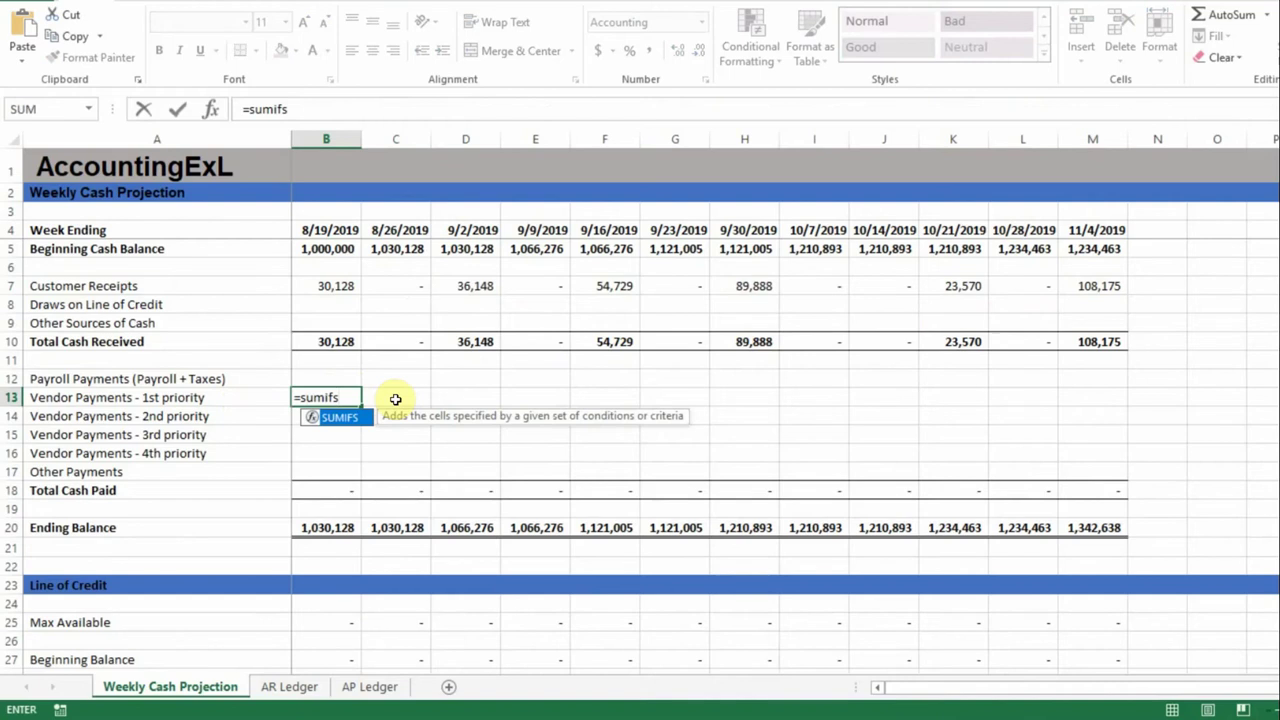
type("(")
left_click(408, 690)
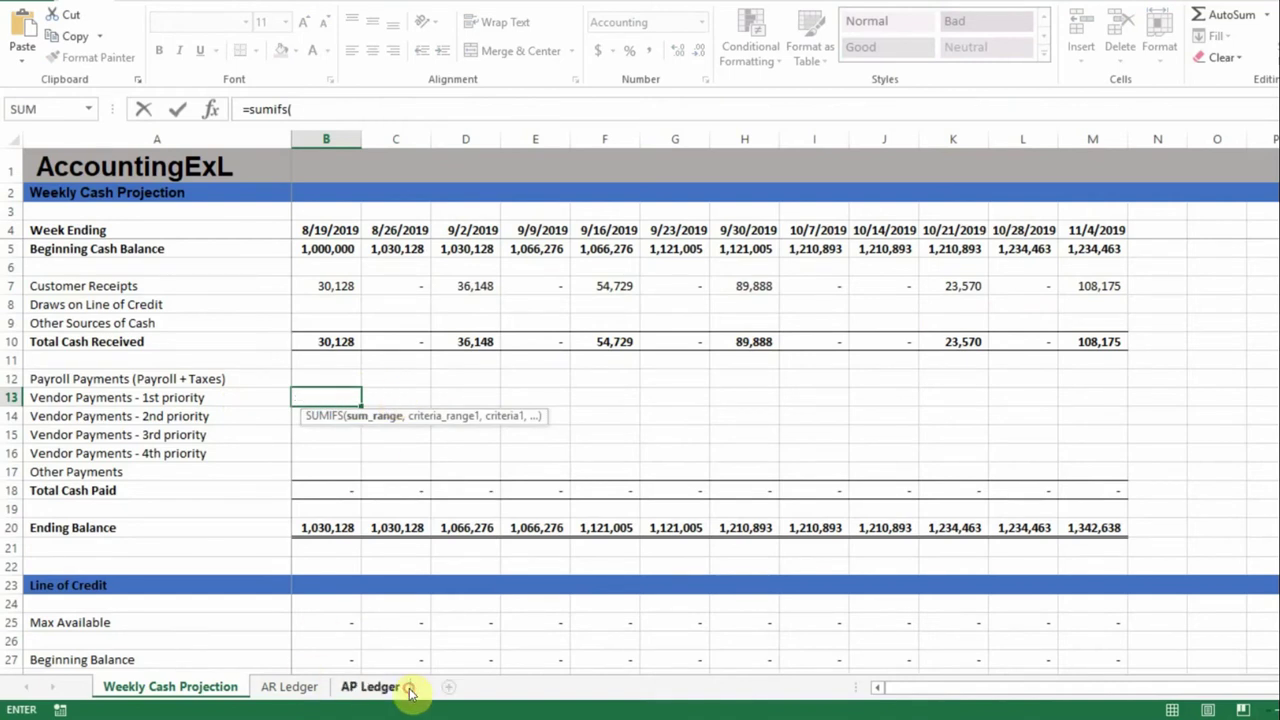
left_click_drag(474, 232, 486, 642)
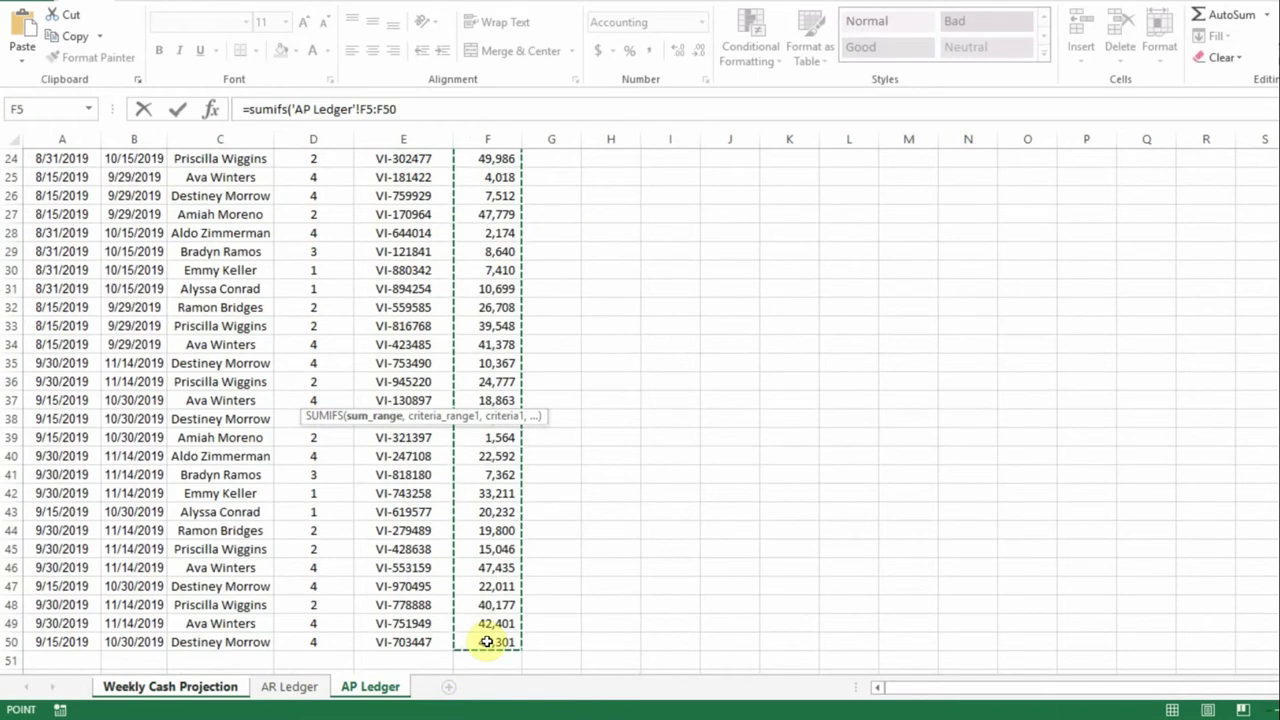
key("F4")
type(",")
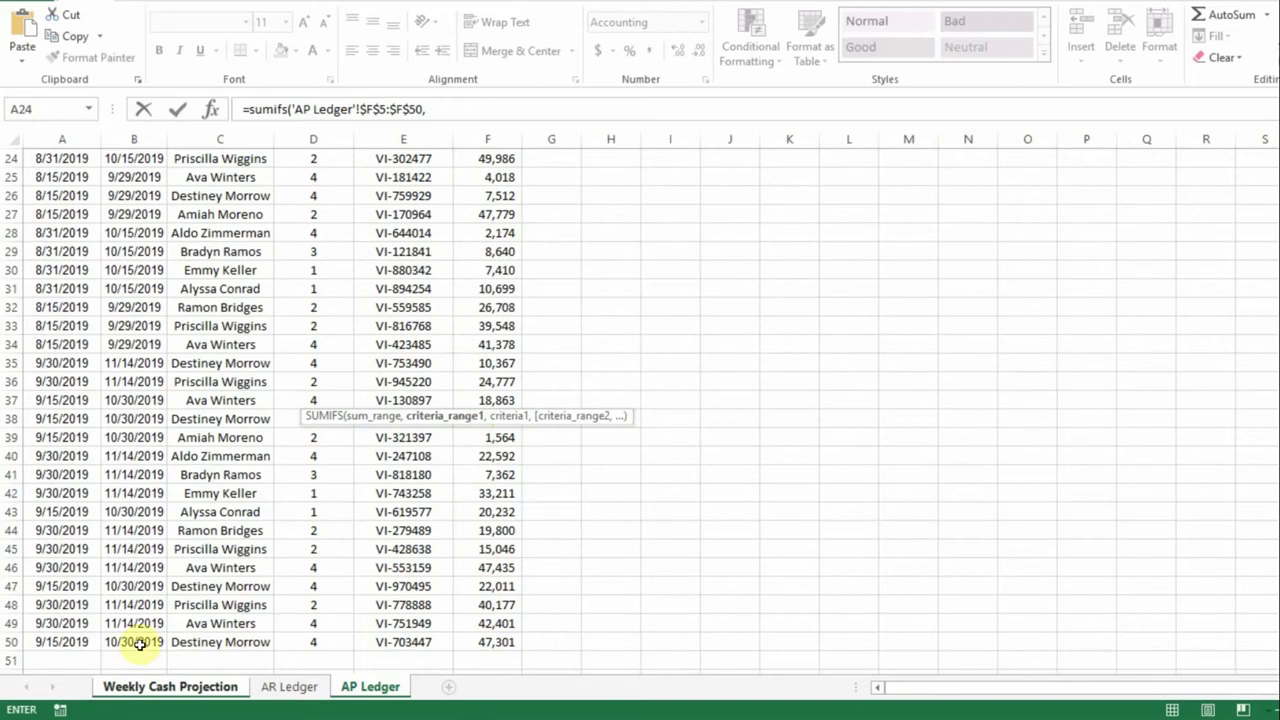
- Add the AP Ledger due dates $B$5:$B$50 as the first criteria range, with week ending B$4 as its criterion
left_click_drag(140, 644, 132, 198)
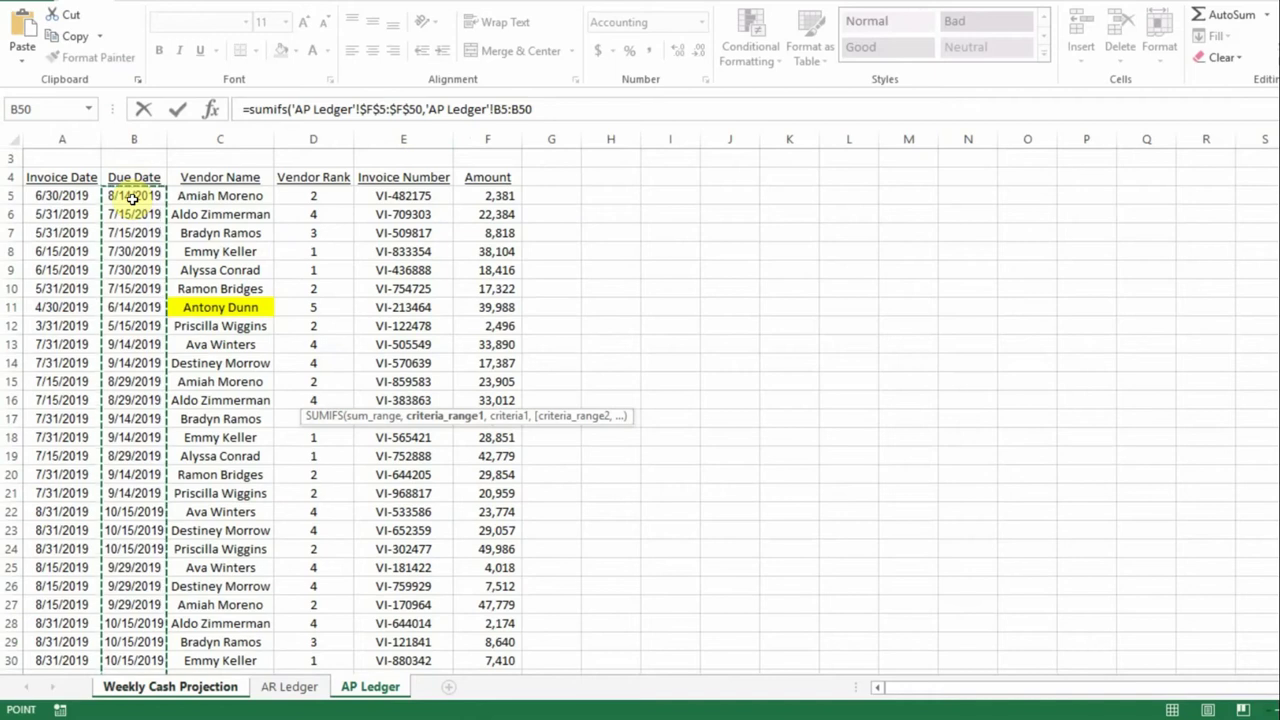
key("F4")
type(",")
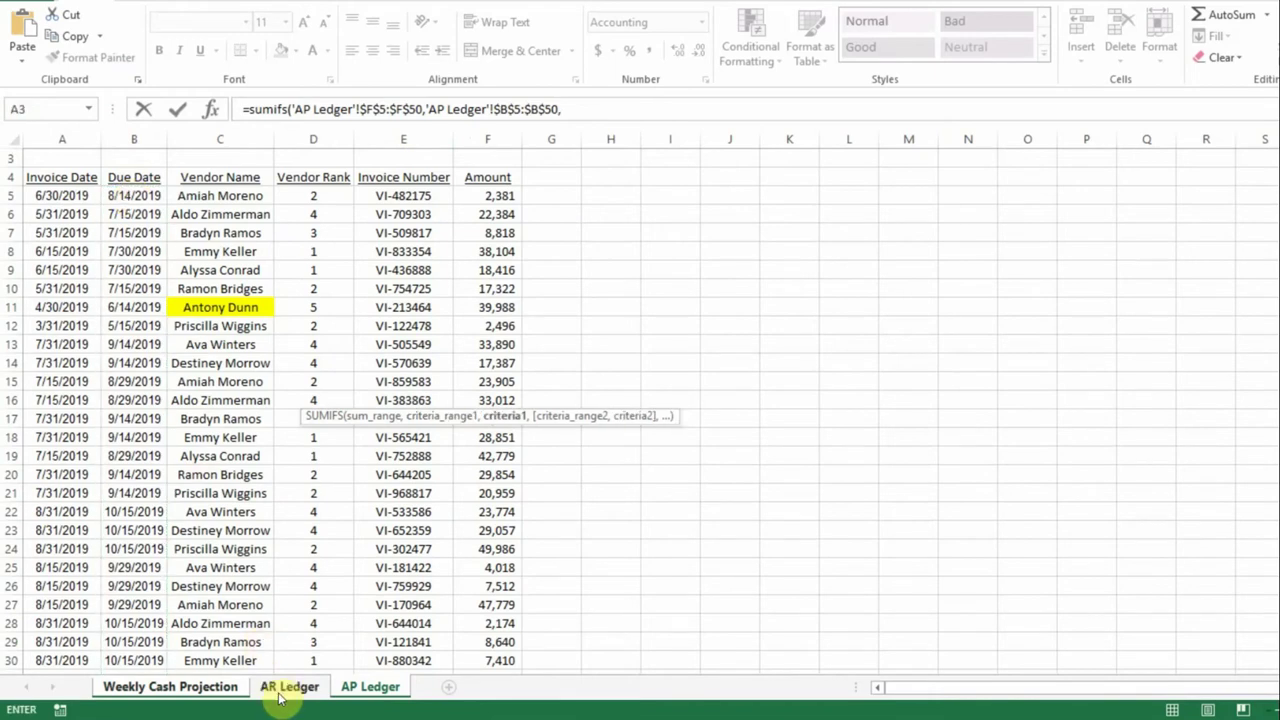
left_click(189, 686)
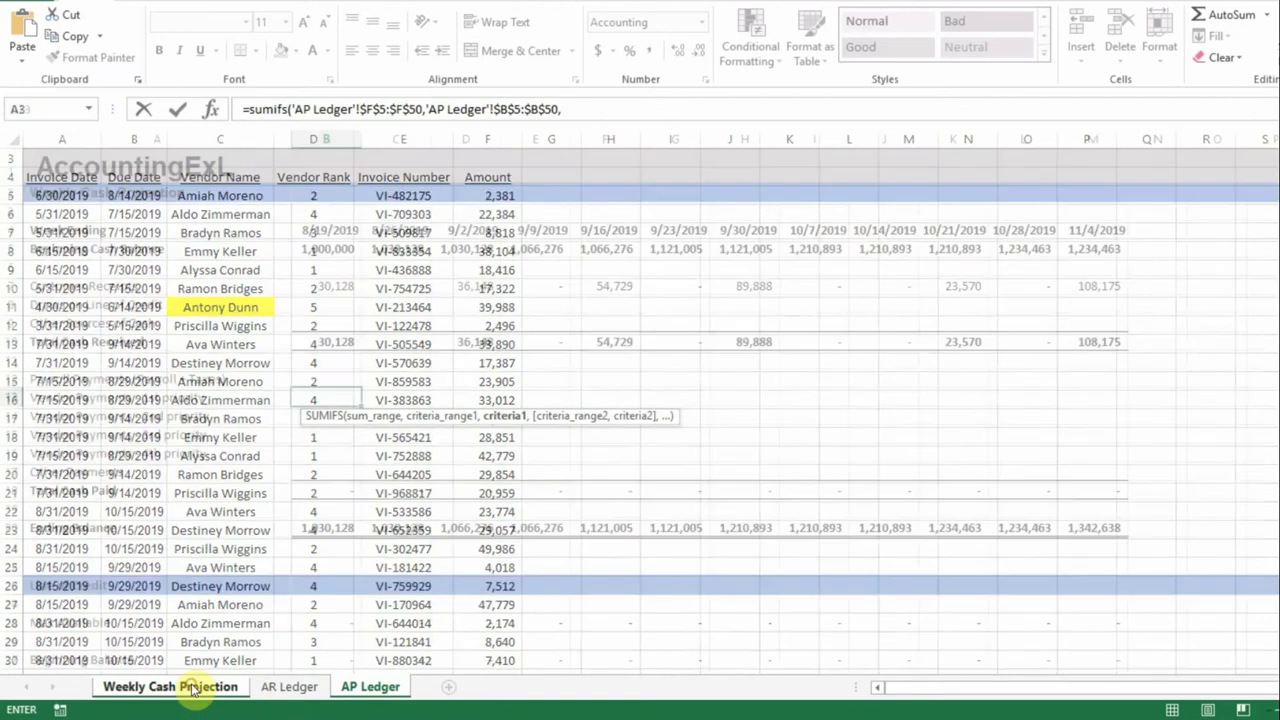
left_click(339, 231)
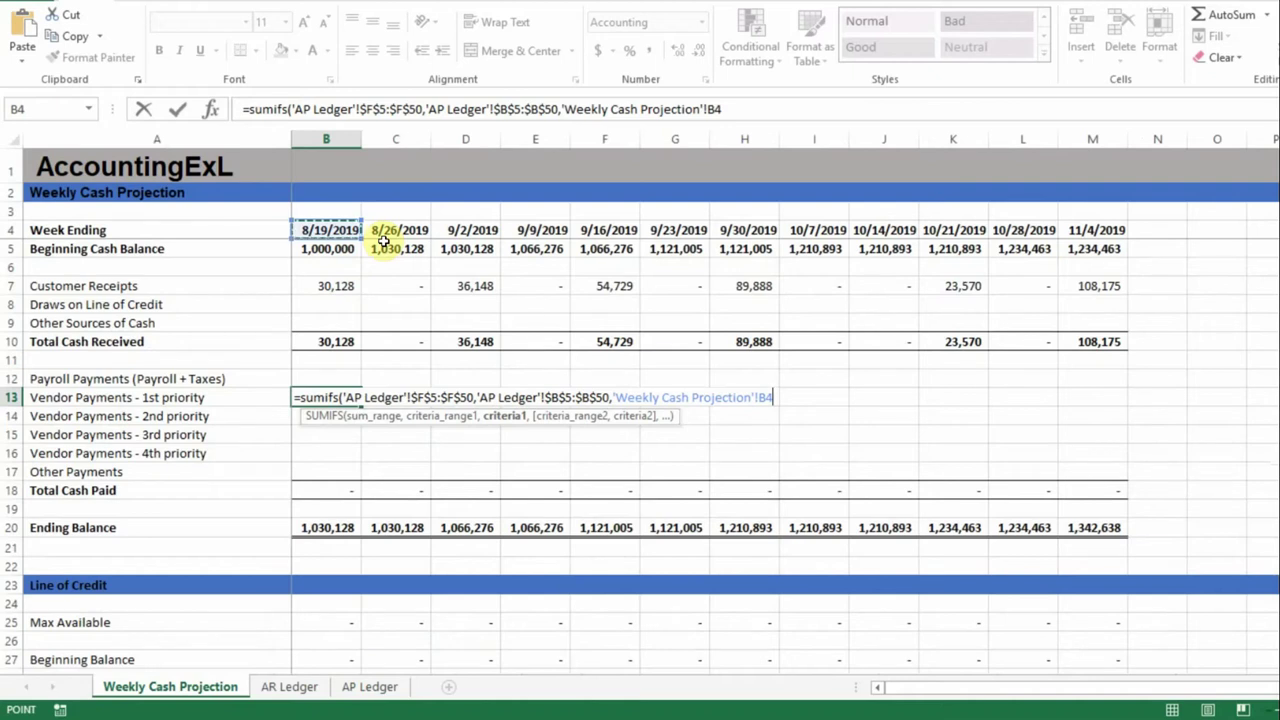
key("F4")
key("F4")
key("F4")
key("F4")
key("F4")
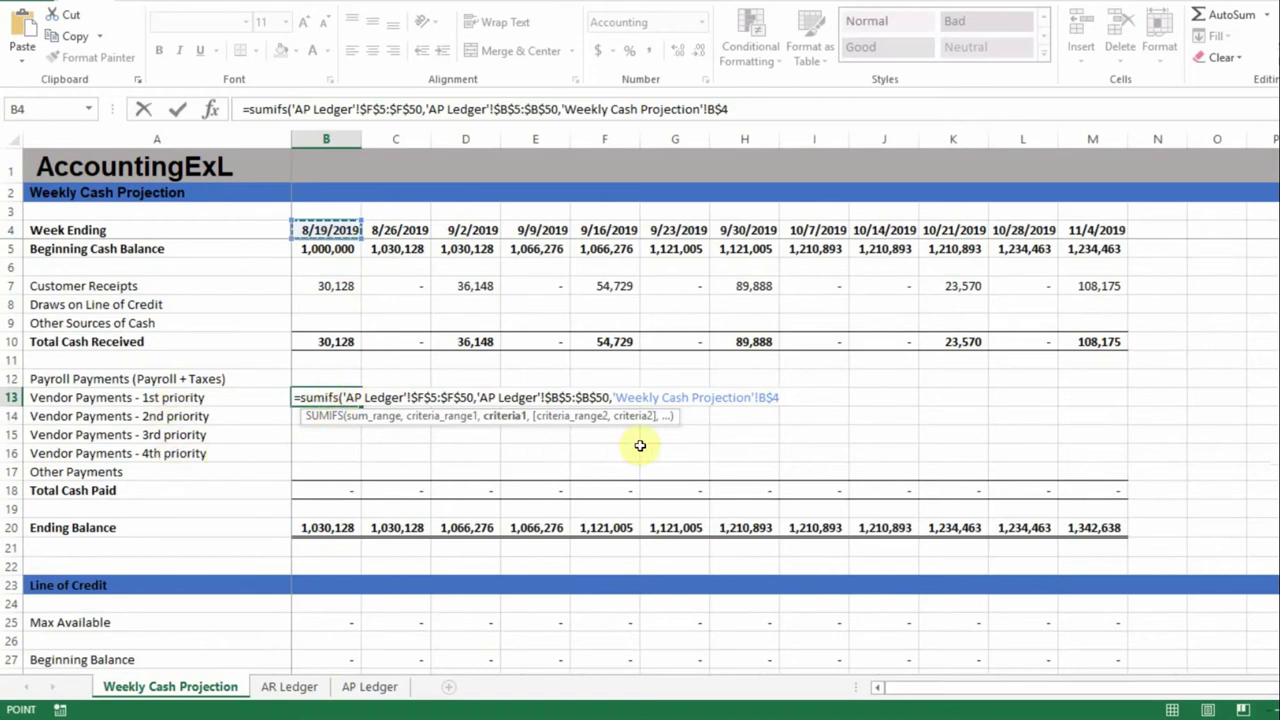
type(",")
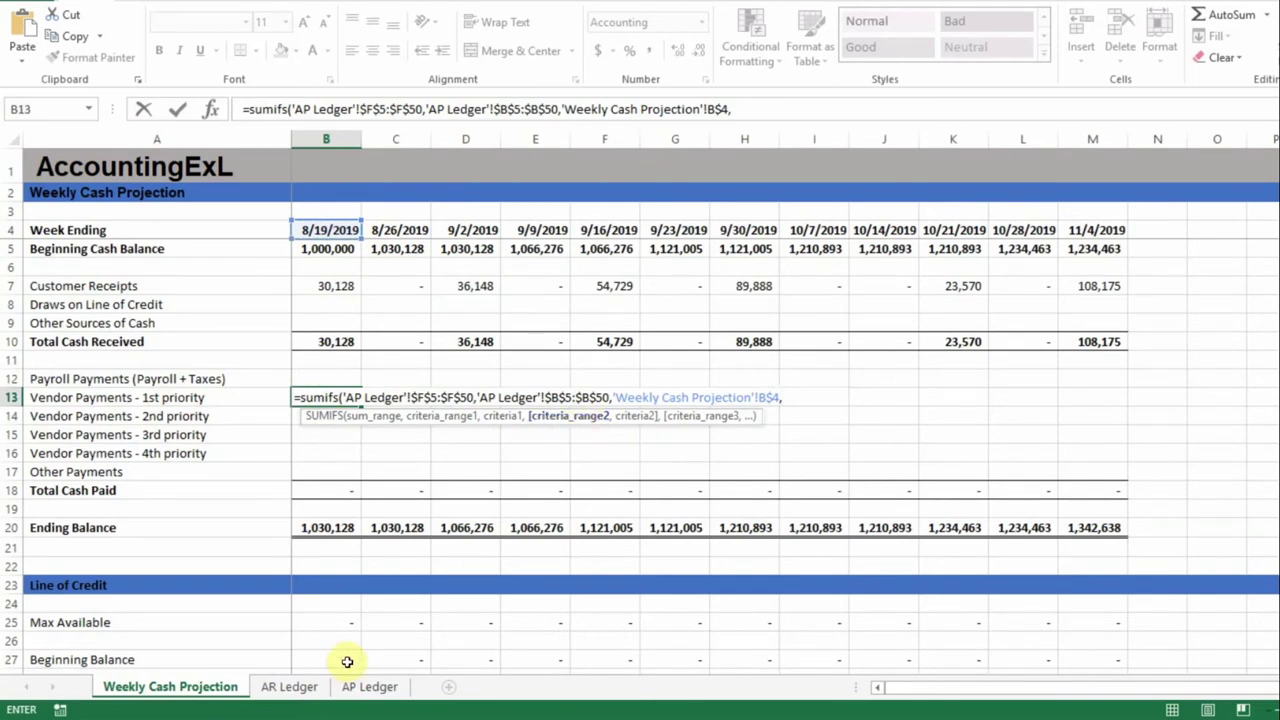
- Add the AP Ledger vendor ranks $D$5:$D$50 as the absolute second criteria range
left_click(369, 688)
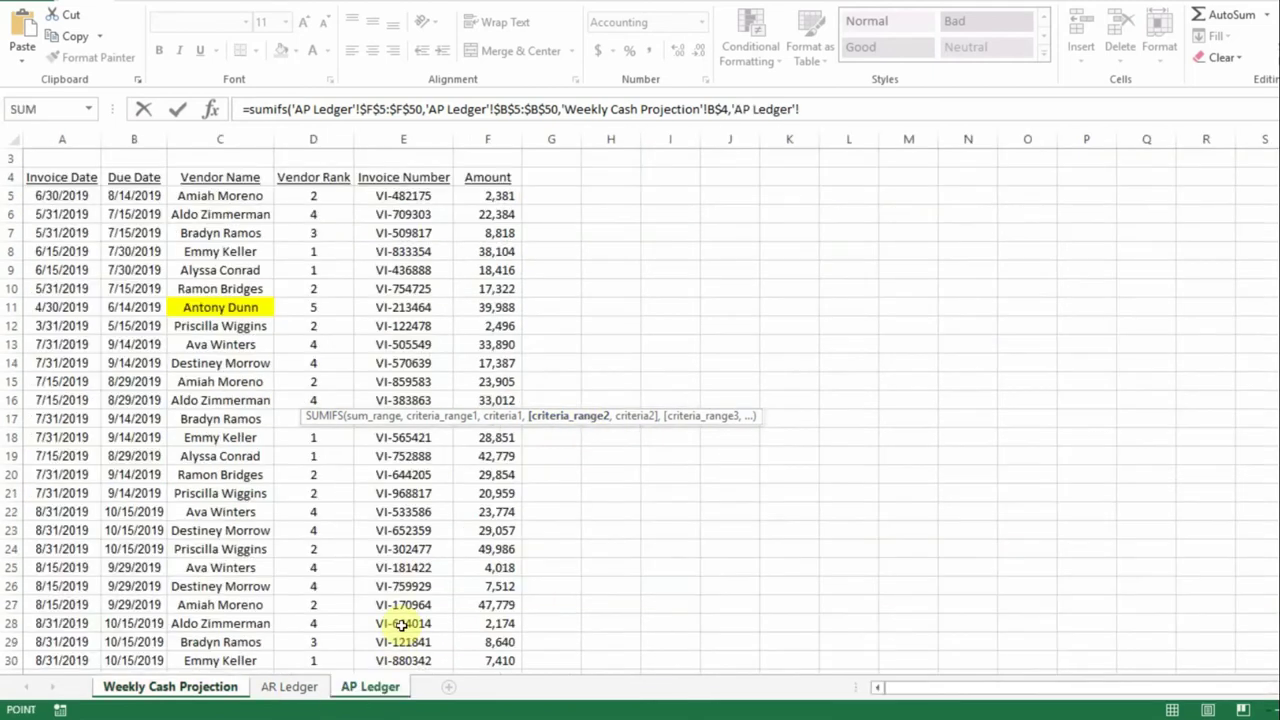
left_click_drag(320, 196, 340, 625)
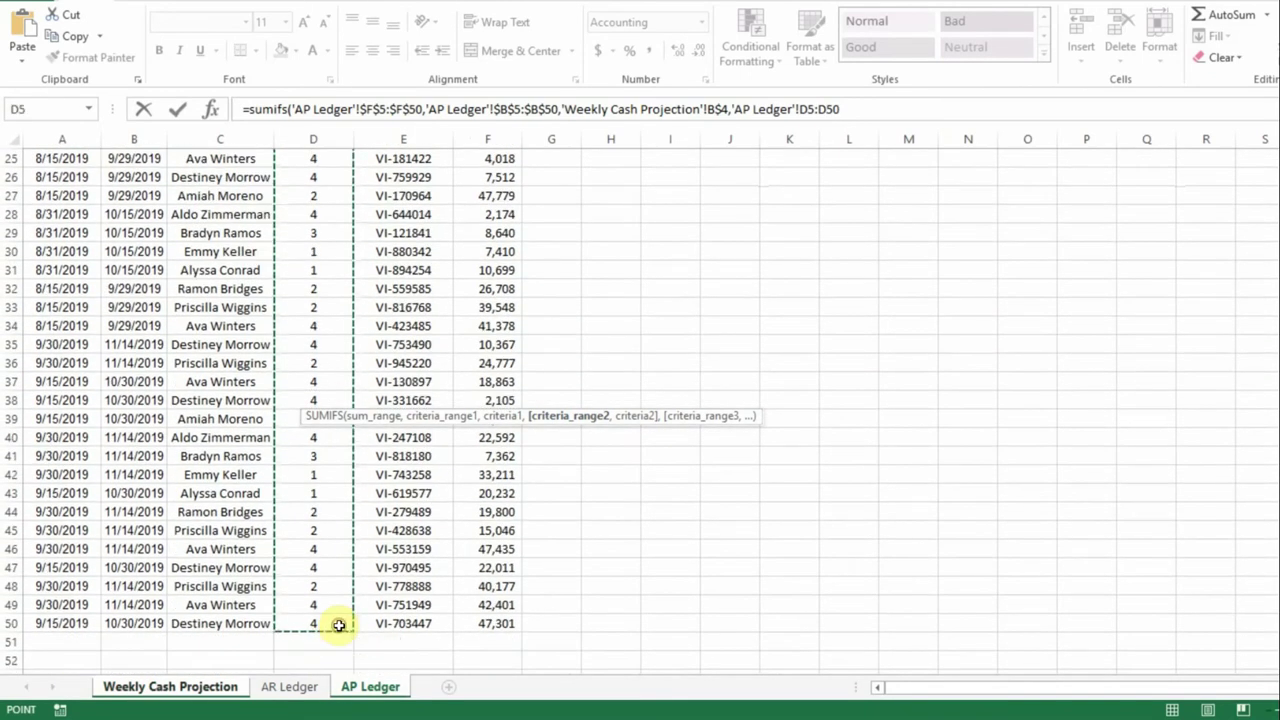
key("F4")
type(",")
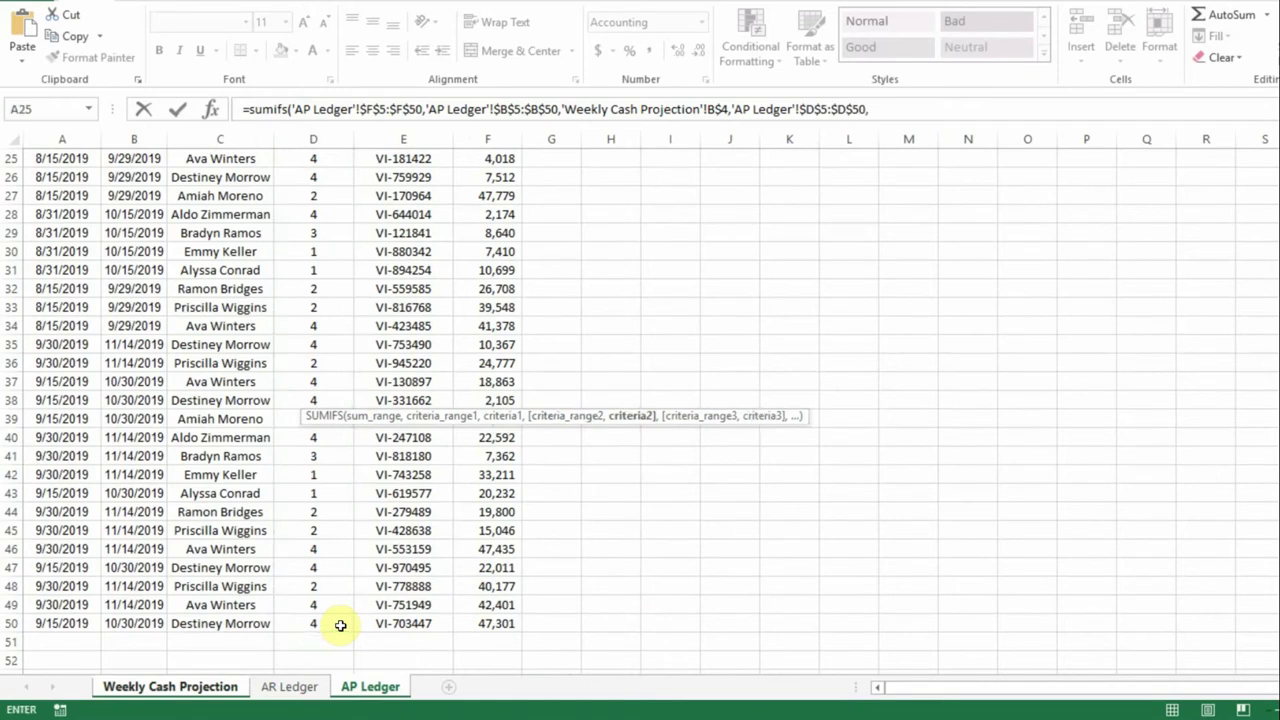
- Remove the stray Weekly Cash Projection sheet reference, set the vendor rank criterion to 1, and complete the B13 formula
left_click(193, 683)
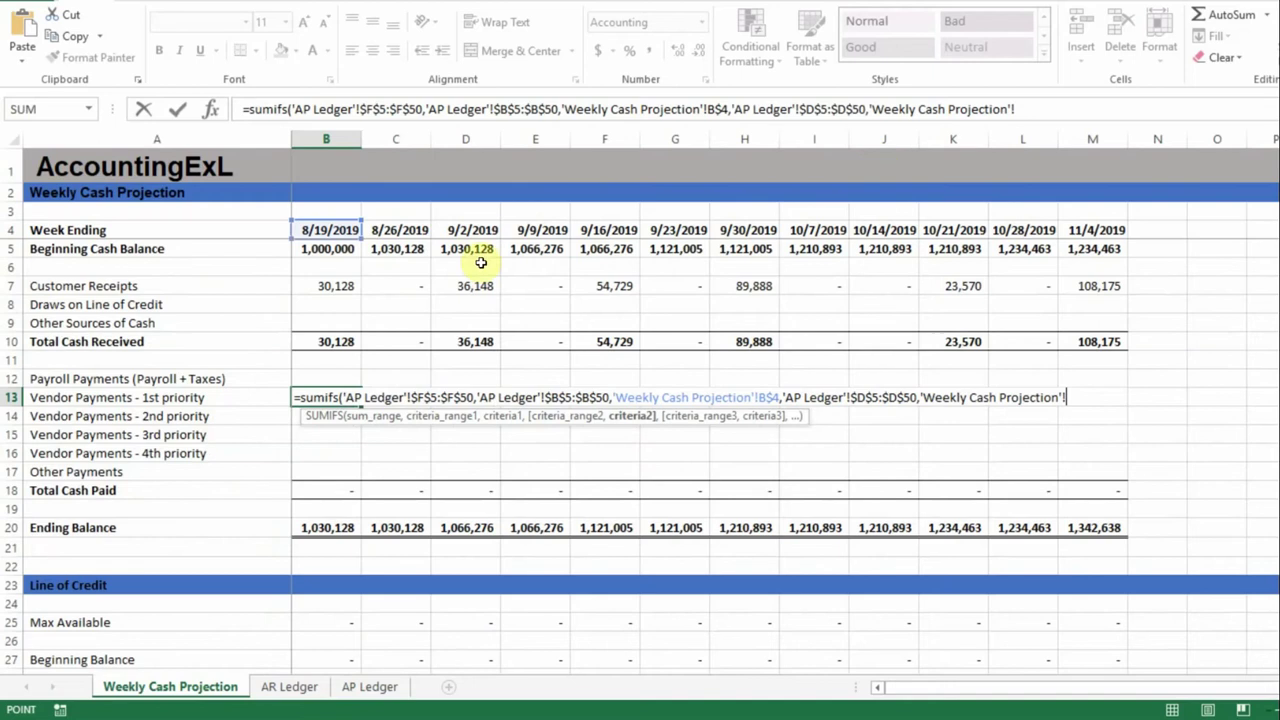
left_click(1030, 107)
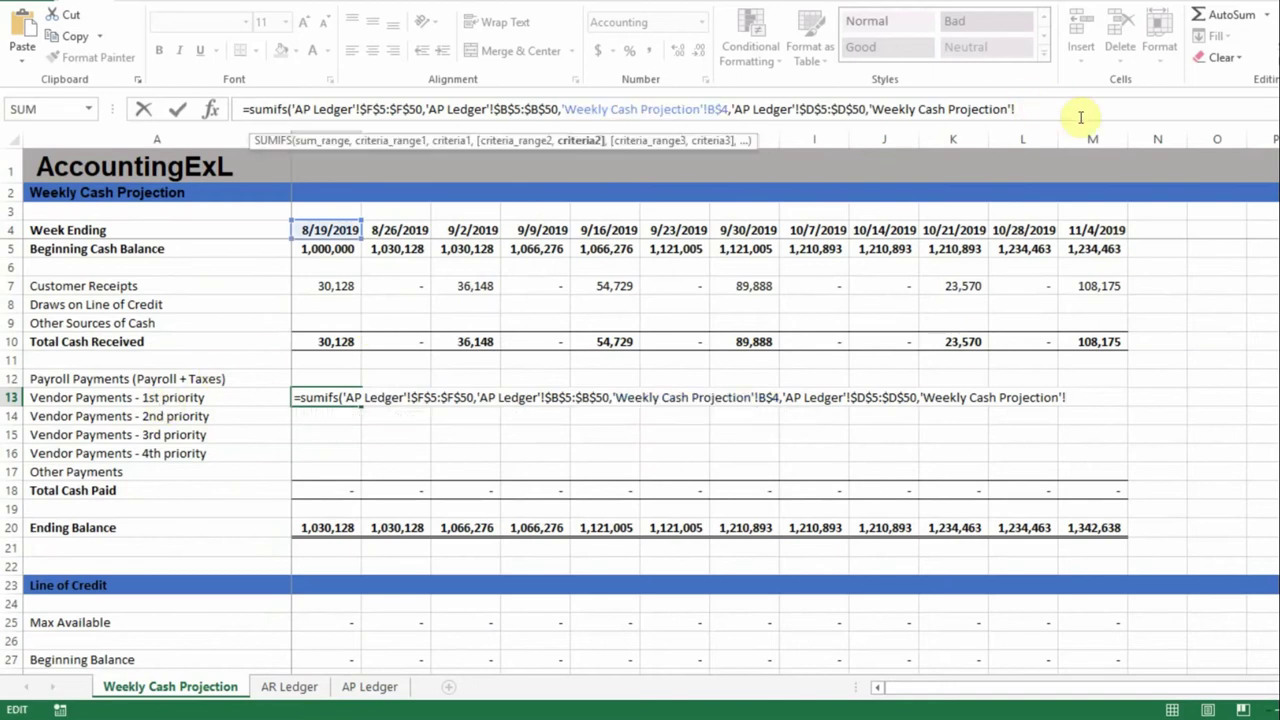
key("BackSpace")
key("BackSpace")
key("BackSpace")
key("BackSpace")
key("BackSpace")
key("BackSpace")
key("BackSpace")
key("BackSpace")
key("BackSpace")
key("BackSpace")
key("BackSpace")
key("BackSpace")
key("BackSpace")
key("BackSpace")
key("BackSpace")
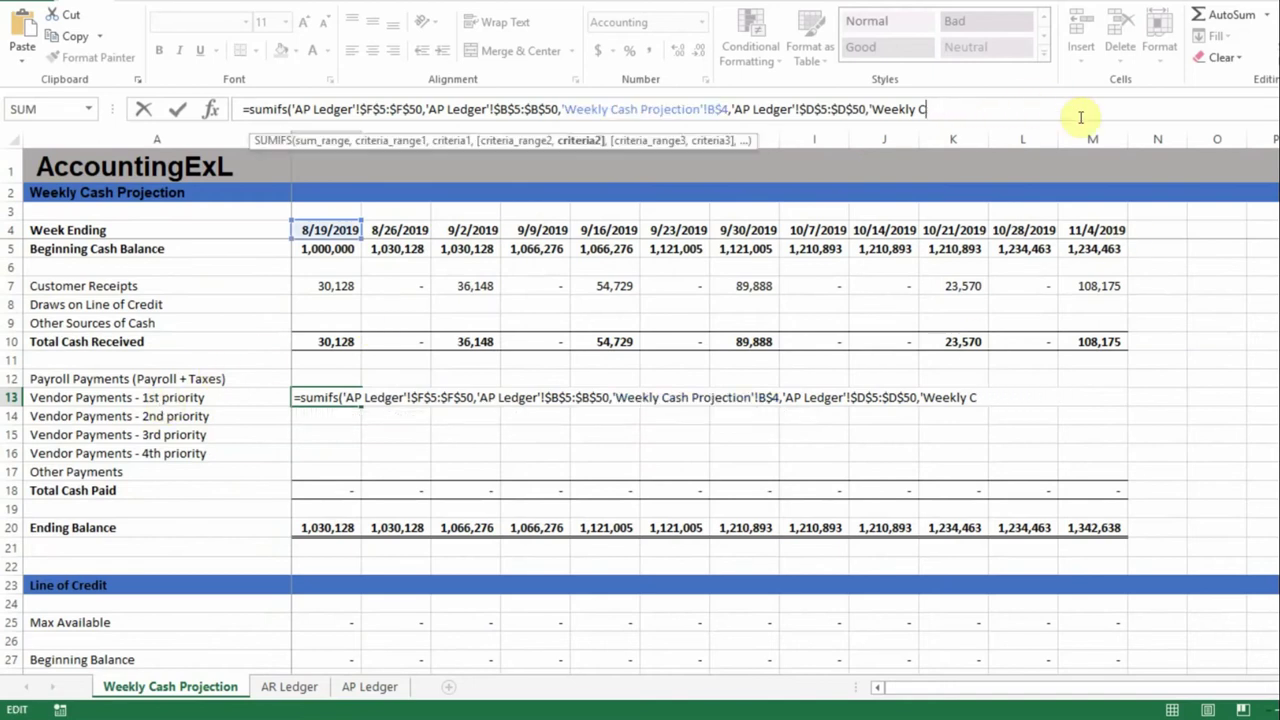
key("BackSpace")
key("BackSpace")
key("BackSpace")
key("BackSpace")
key("BackSpace")
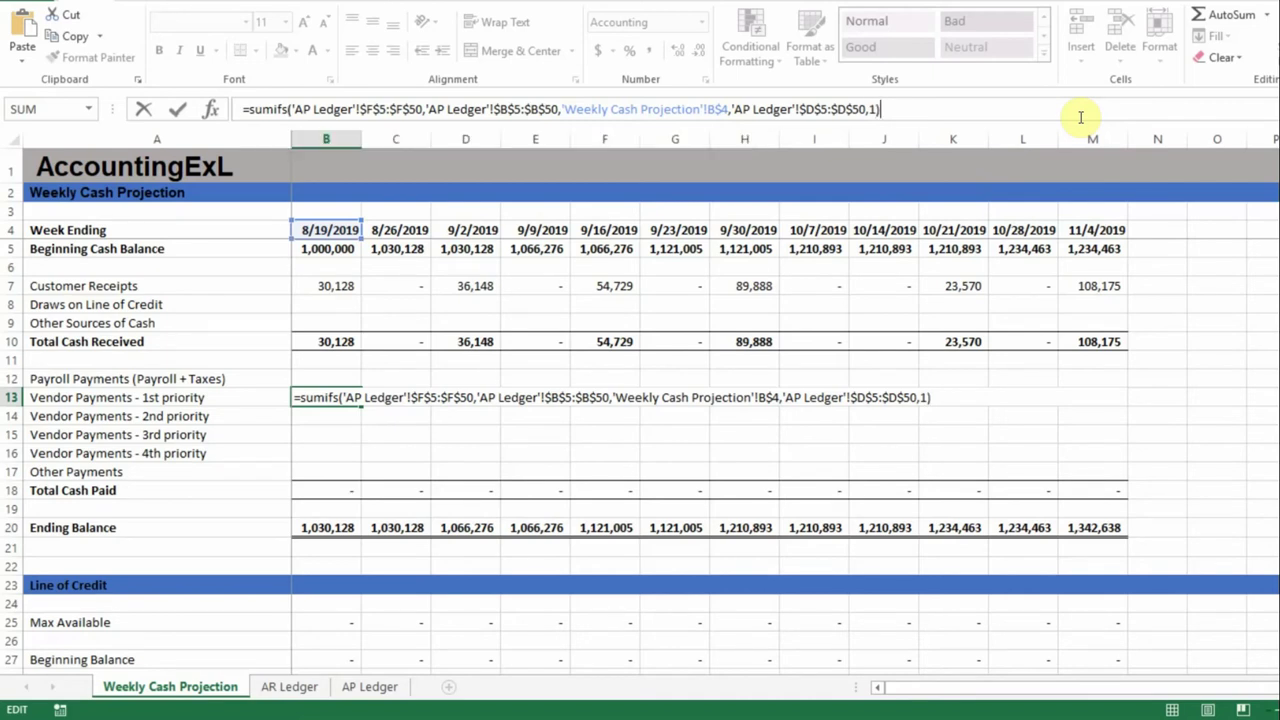
key("Return")
key("Up")
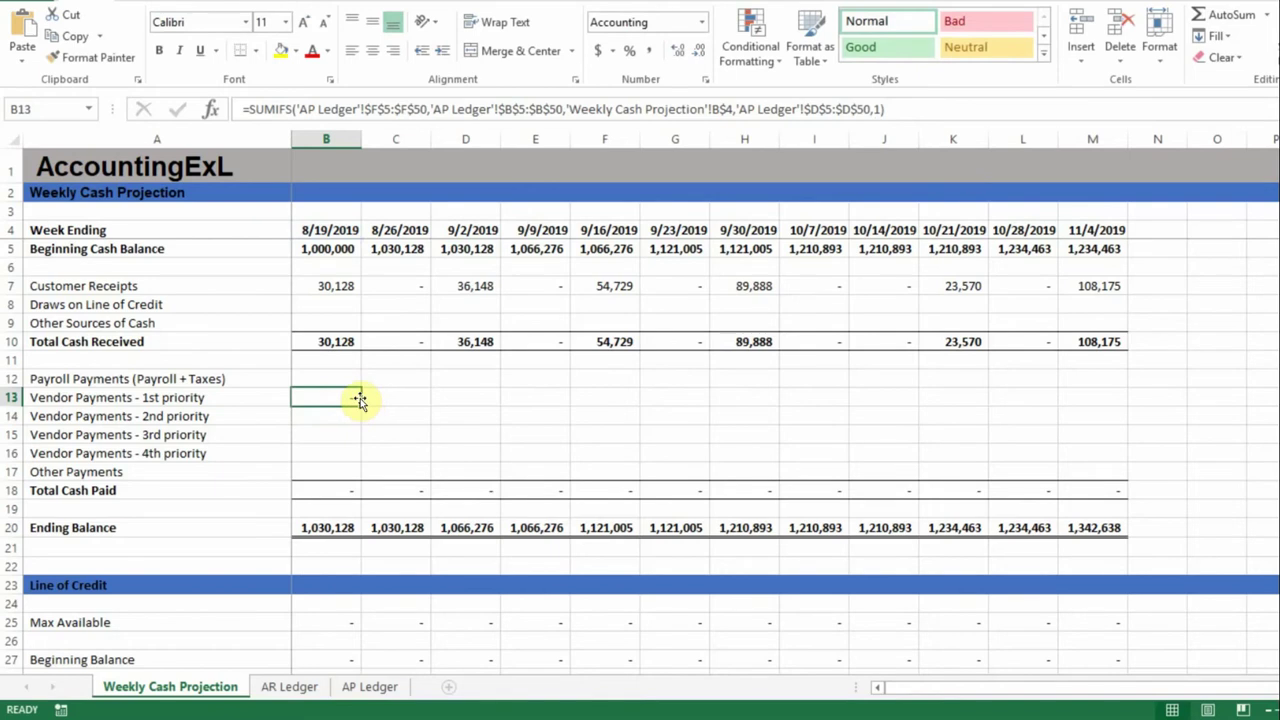
- Extend the B13 formula with rank 1 SUMIFS terms for B$4-1 through B$4-6 and review the completed formula
left_click(889, 110)
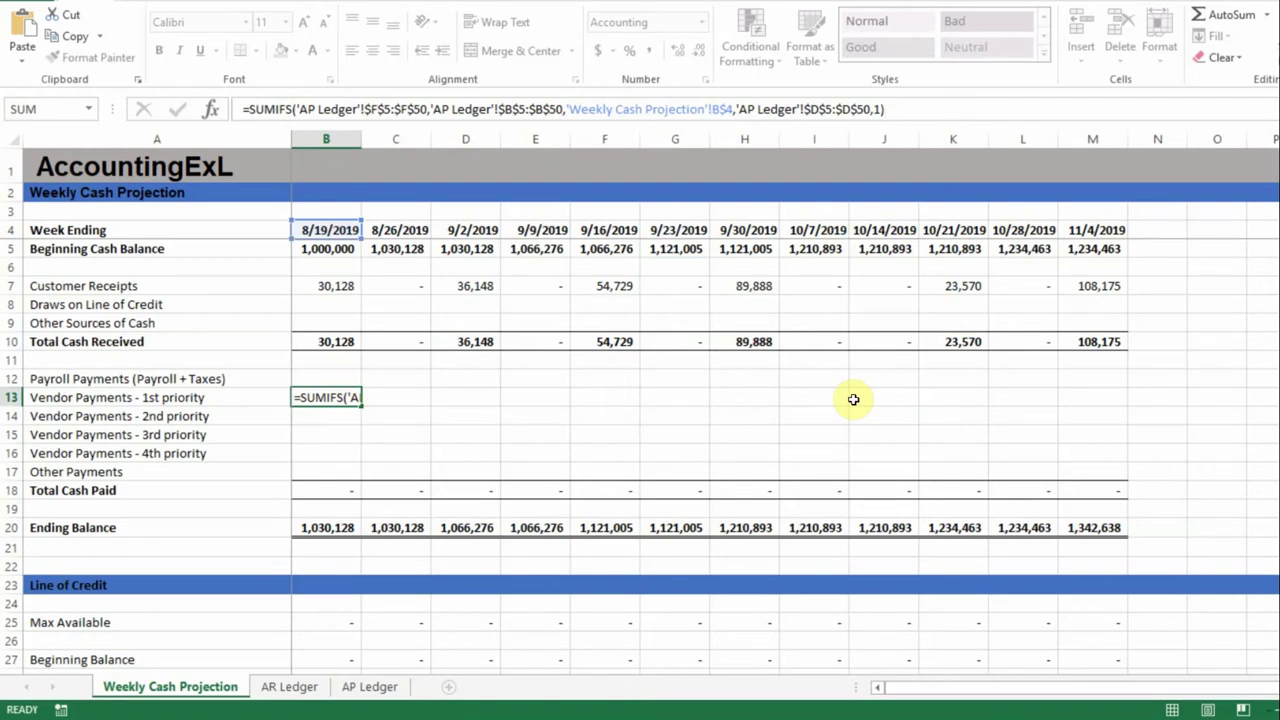
key("Return")
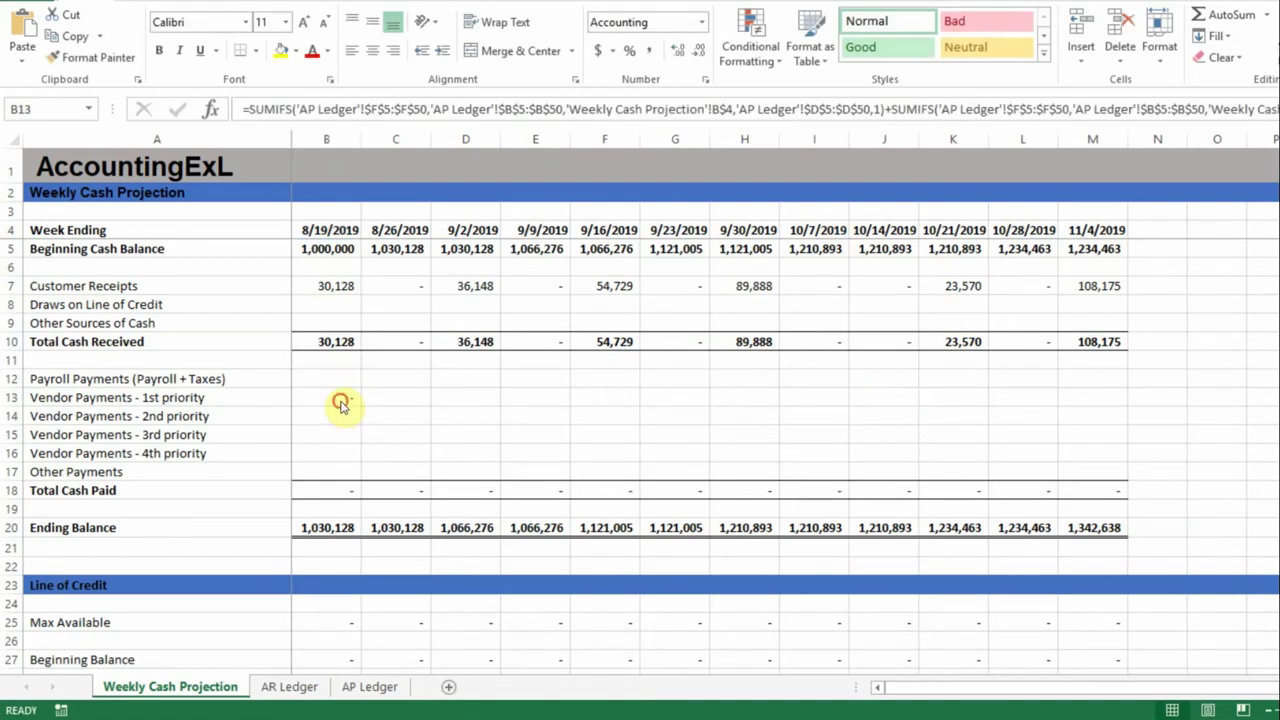
double_click(341, 403)
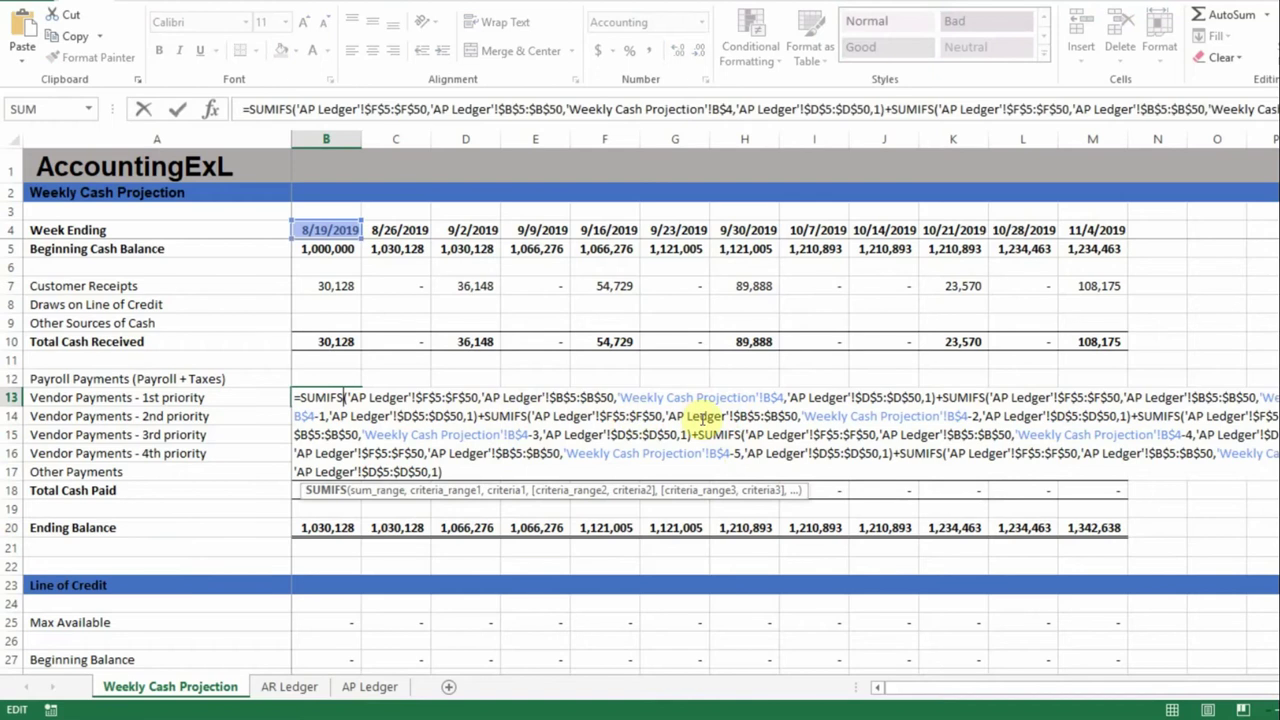
key("Return")
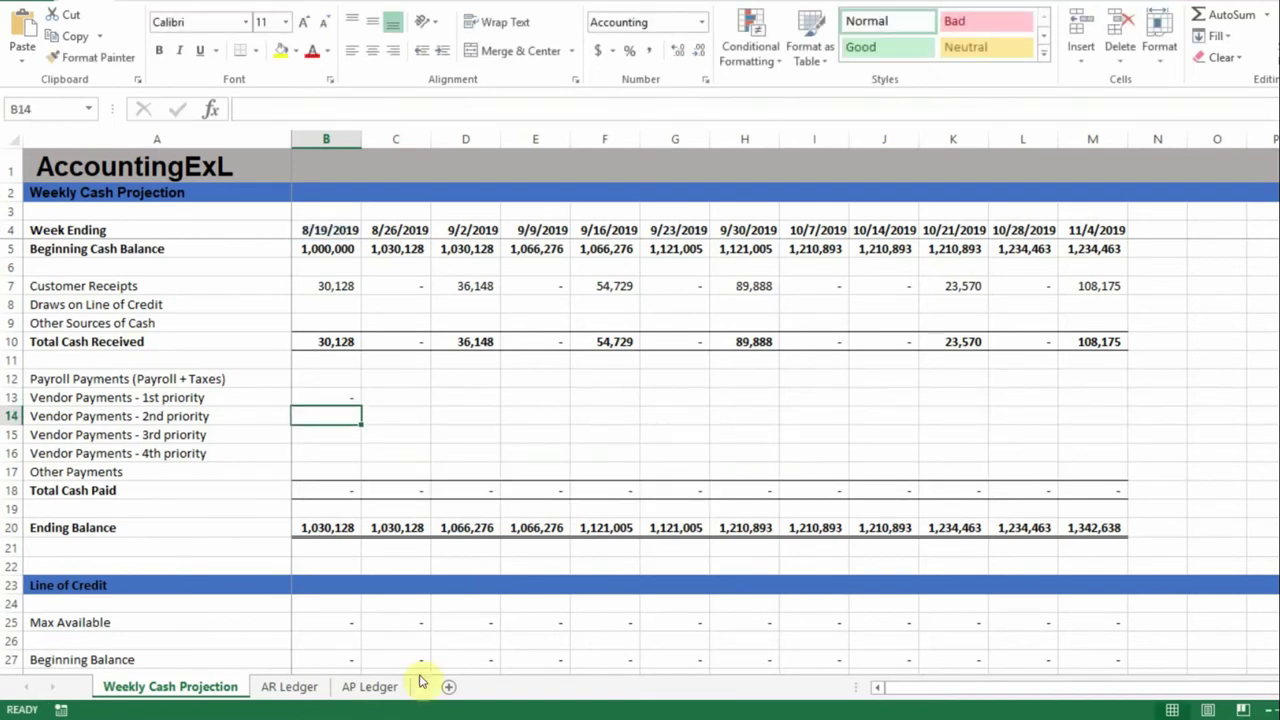
- Examine the due dates and vendor ranks in the AP Ledger, including the highlighted vendor's rank
left_click(365, 687)
scroll(495, 420, "up", 8)
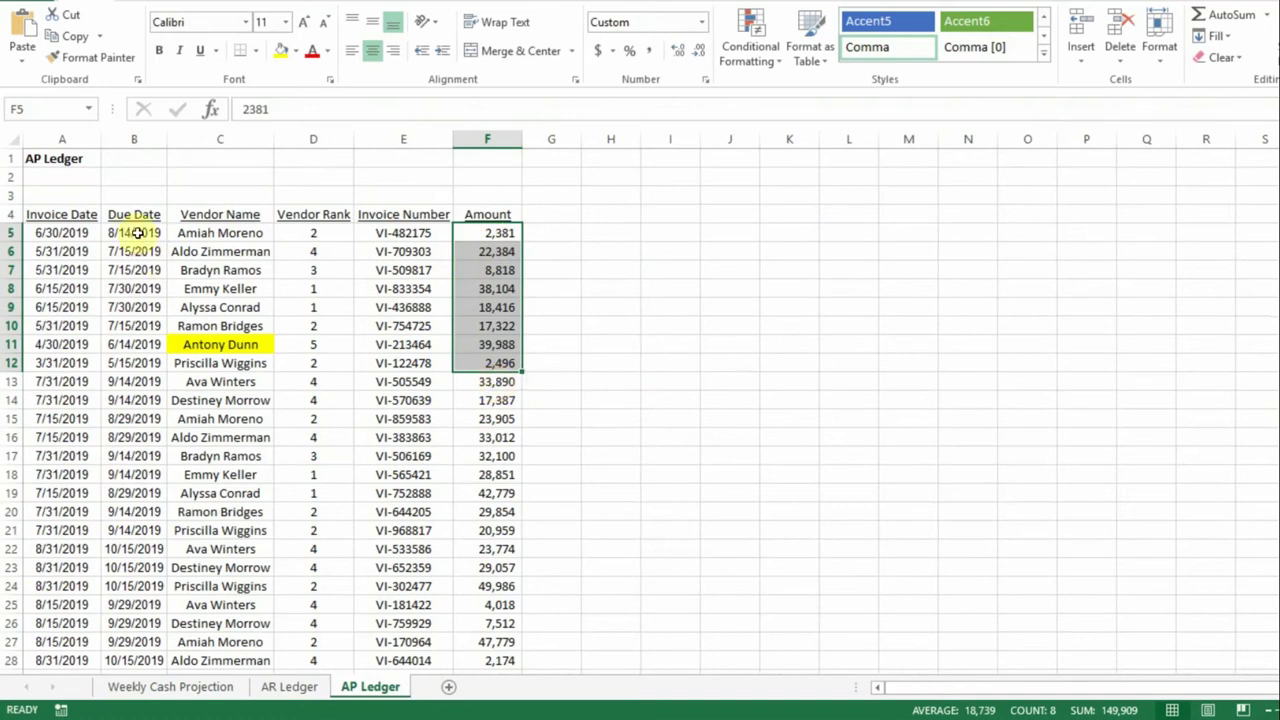
left_click_drag(137, 232, 126, 360)
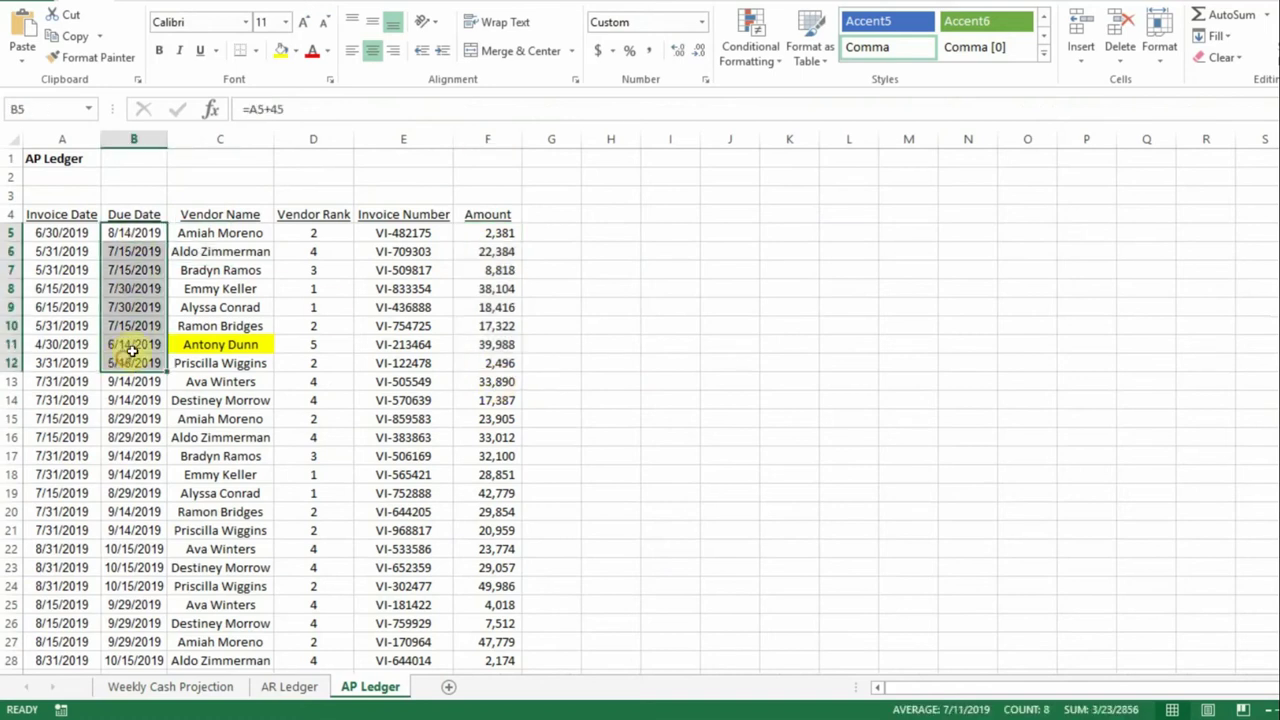
left_click_drag(300, 236, 309, 295)
left_click(311, 291)
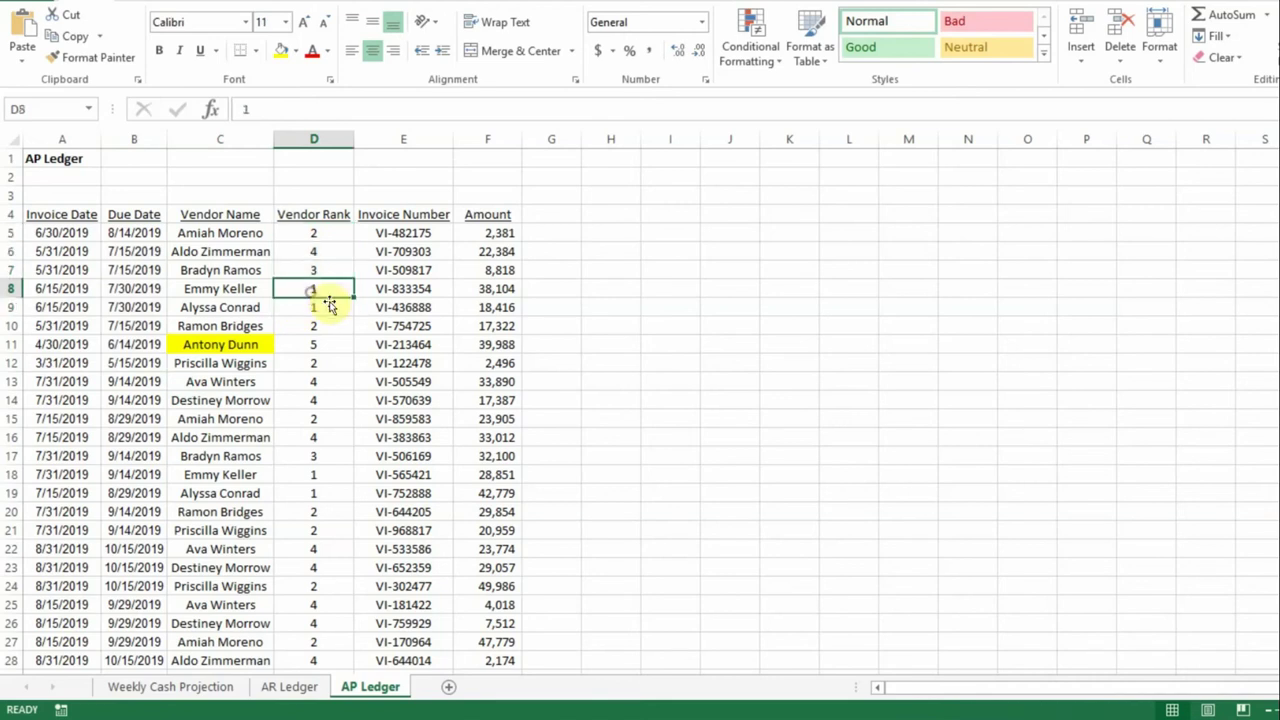
left_click(226, 348)
left_click(325, 344)
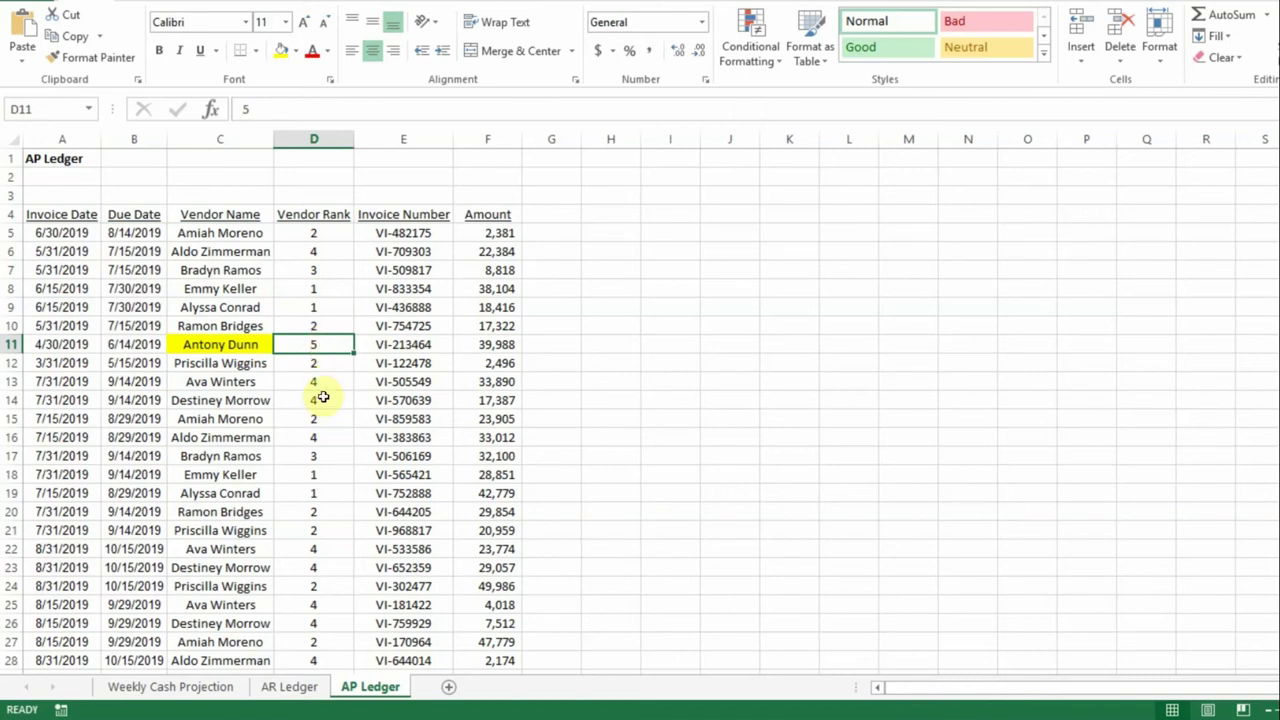
- Fill the 1st priority vendor payments formula from B13 across to M13 and down to B16
left_click(218, 690)
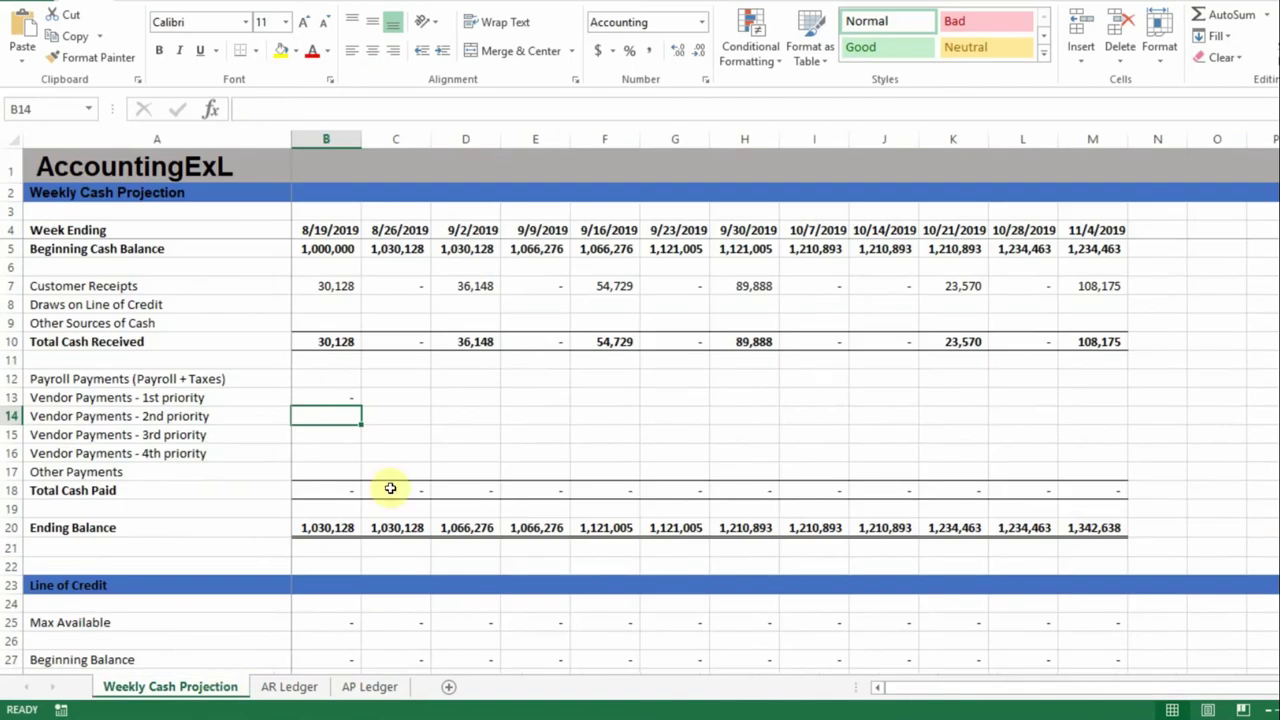
left_click(346, 397)
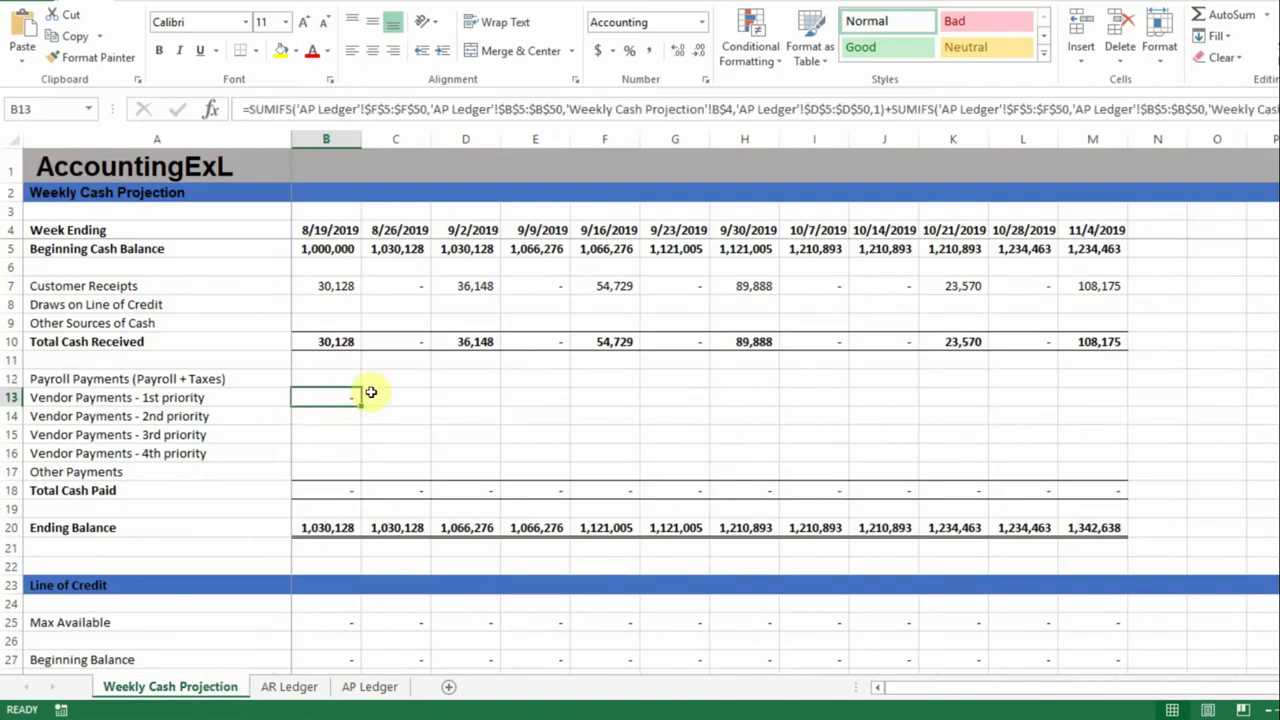
left_click_drag(361, 404, 1094, 401)
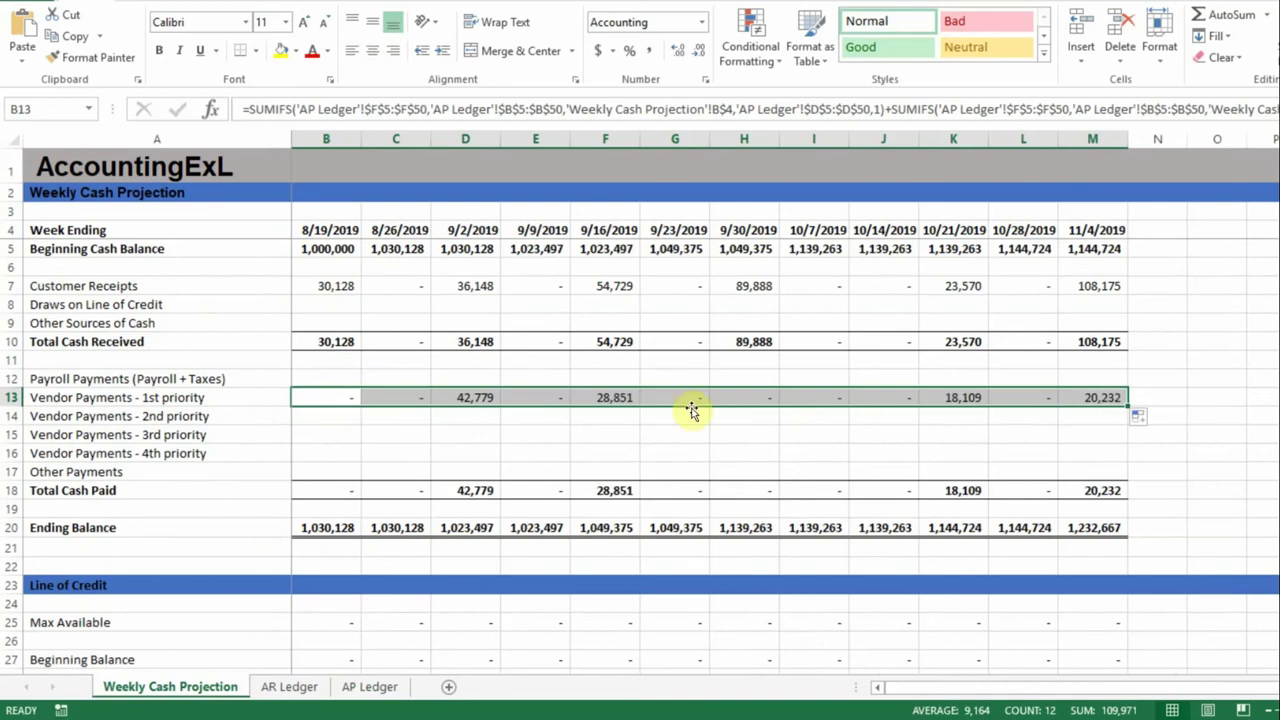
left_click(335, 400)
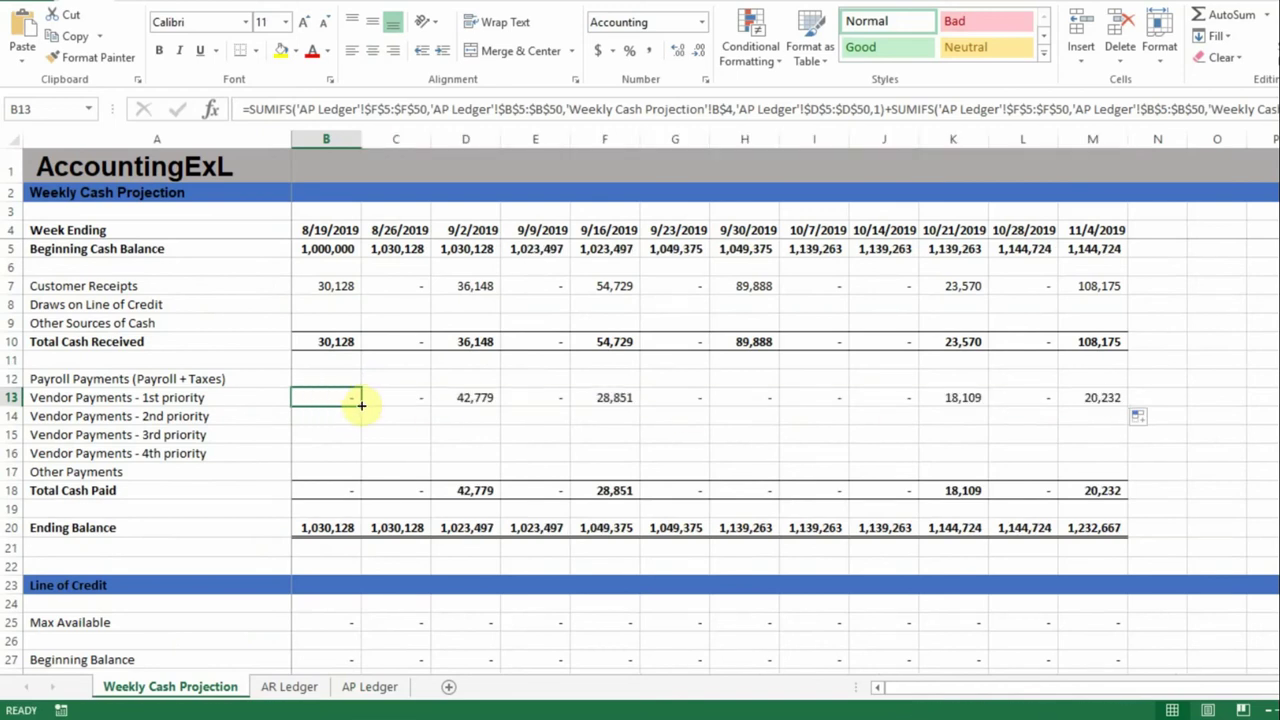
left_click_drag(361, 404, 355, 453)
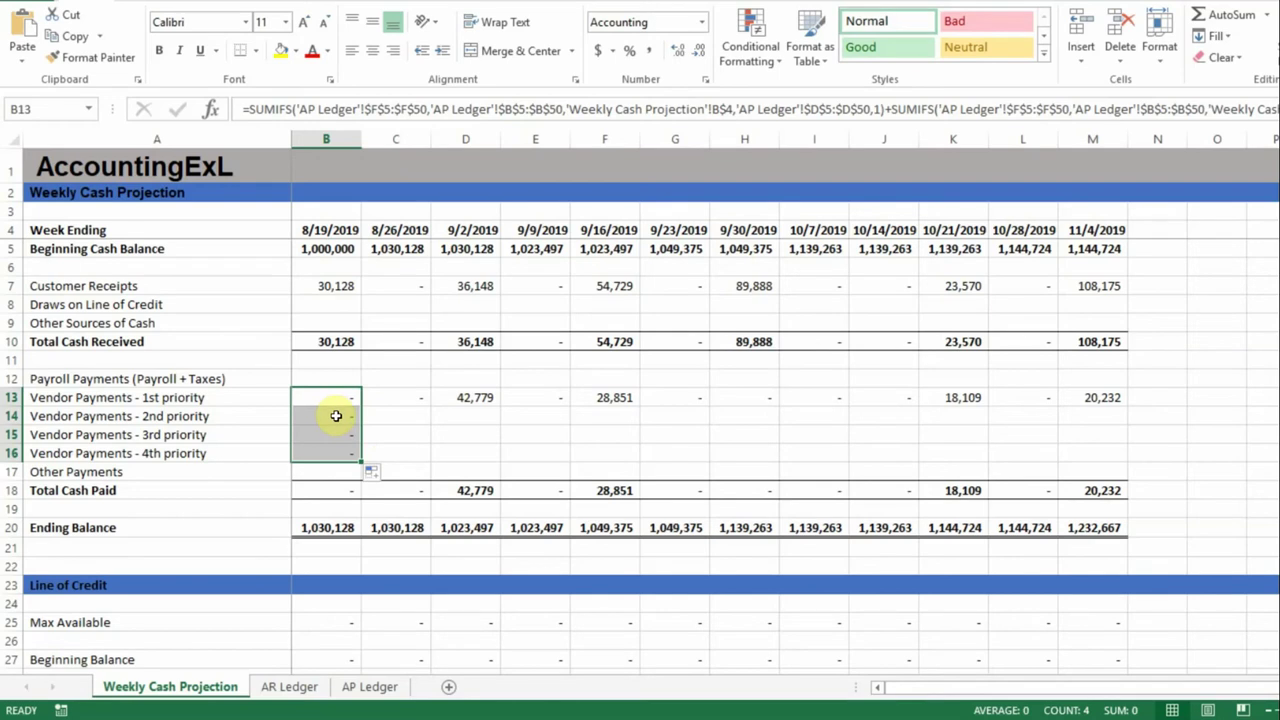
- Review the rank criterion in the copied 2nd priority formula in B14 against the vendor ranks in the AP Ledger
left_click(338, 416)
double_click(338, 416)
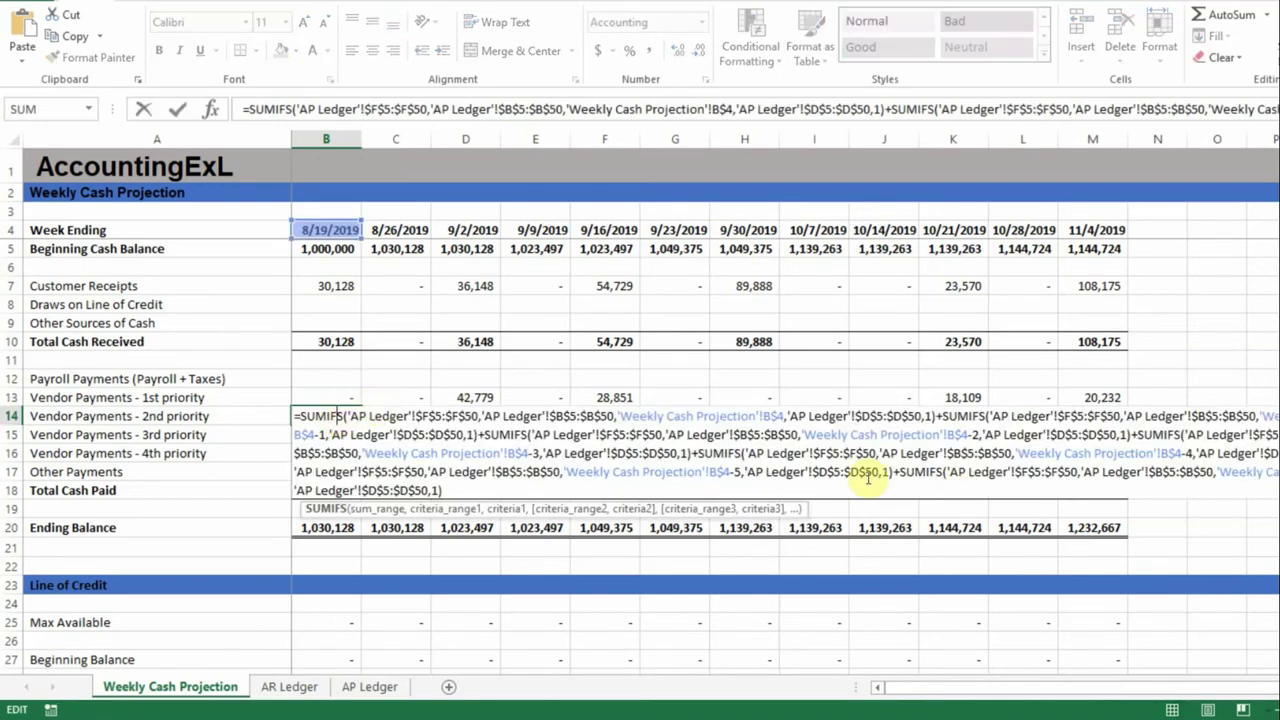
key("Return")
key("Up")
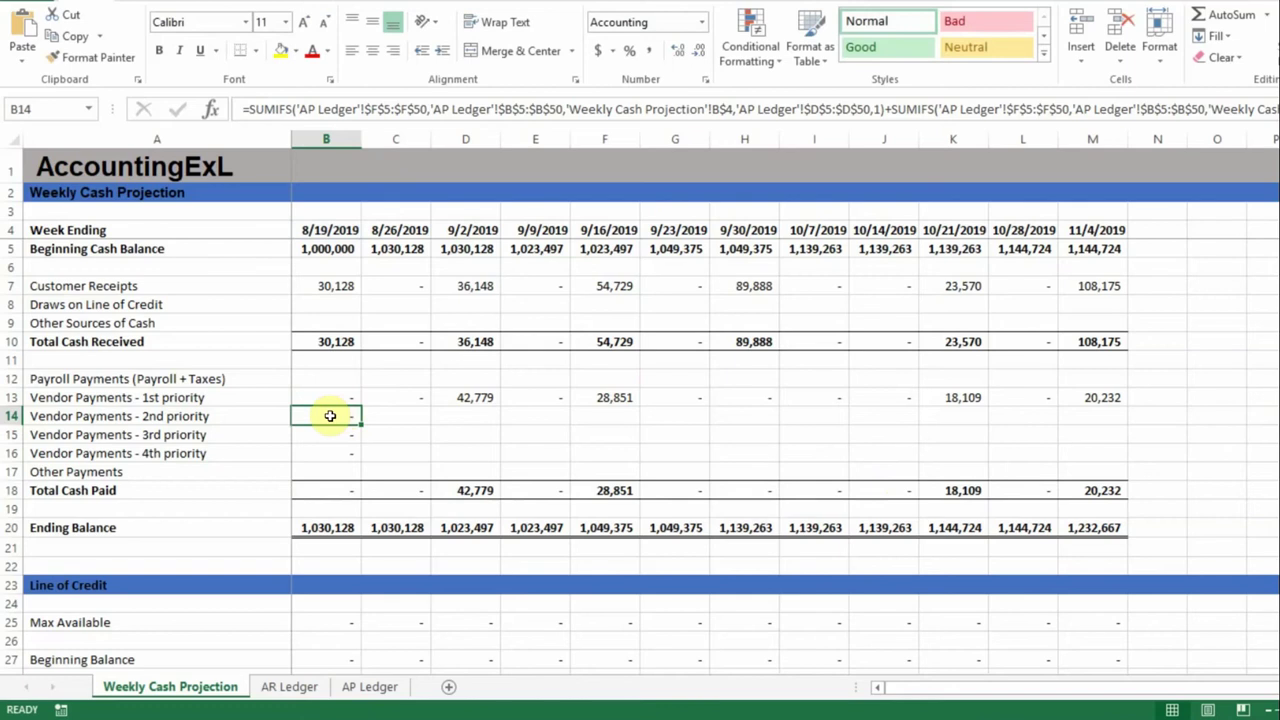
left_click(369, 686)
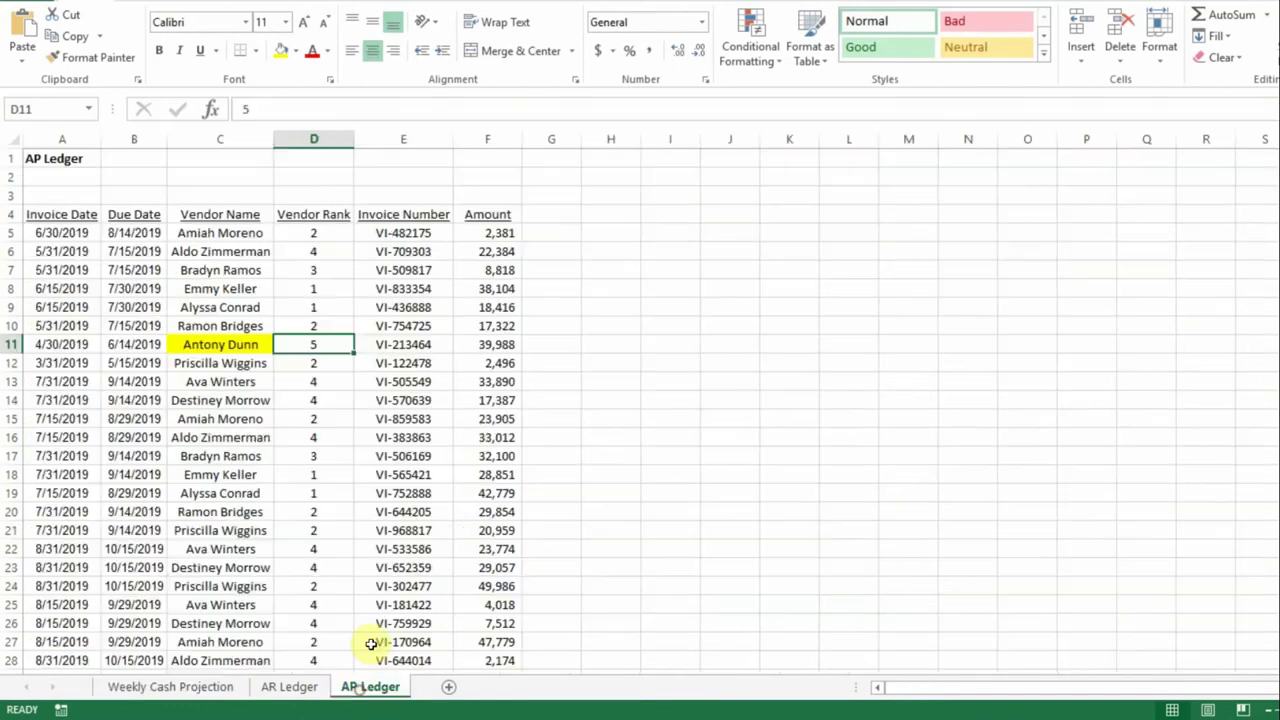
left_click(316, 330)
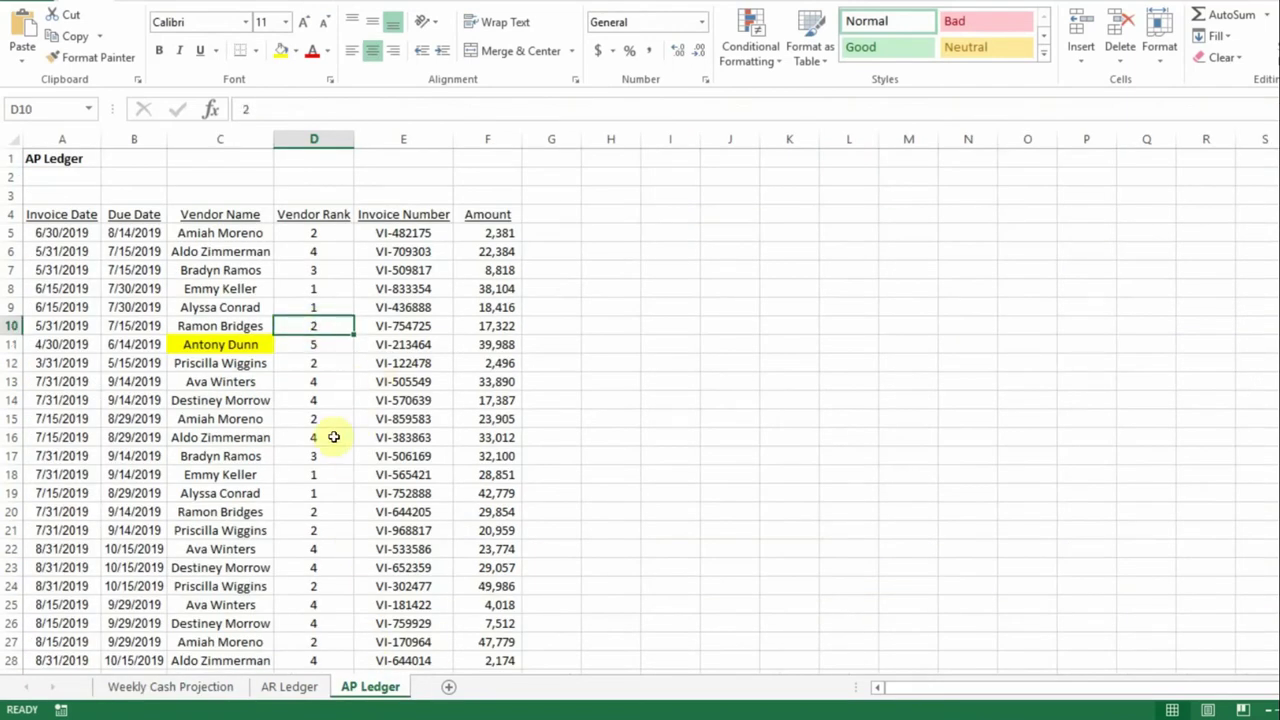
left_click(222, 690)
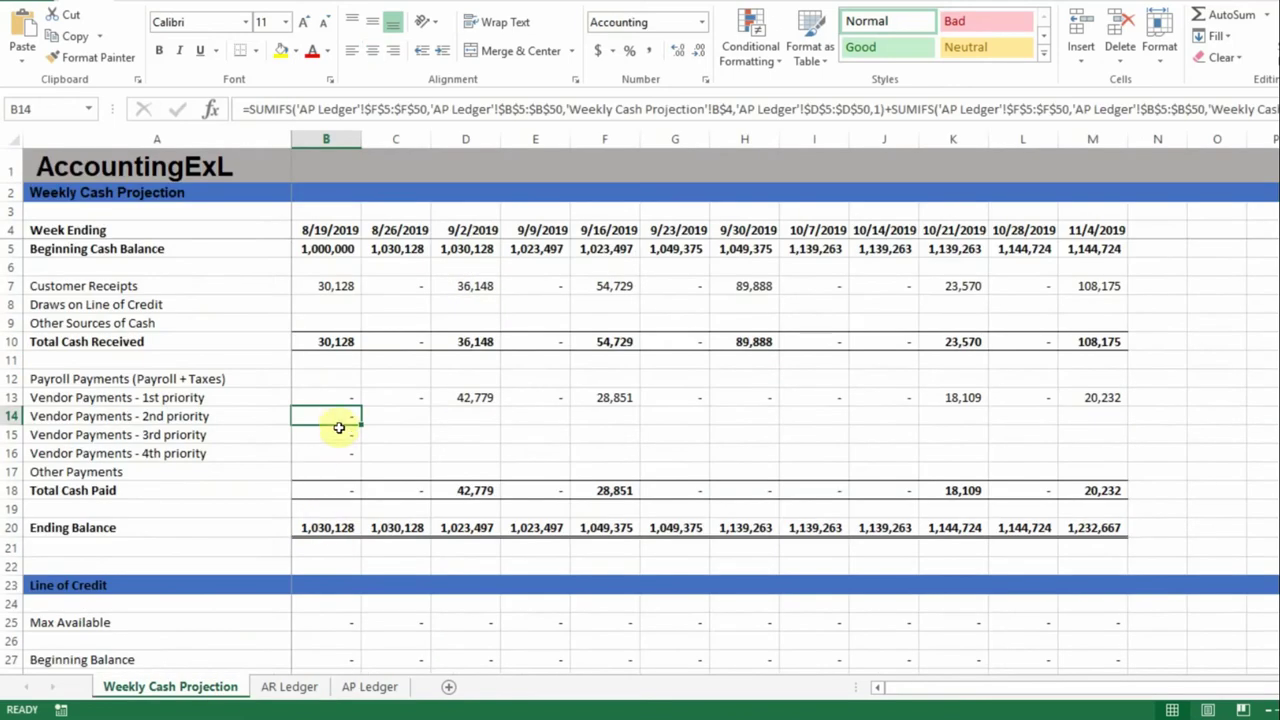
- Replace every ",1" with ",2" in the 2nd priority formula in B14 and fill it across to M14
left_click_drag(340, 416, 386, 414)
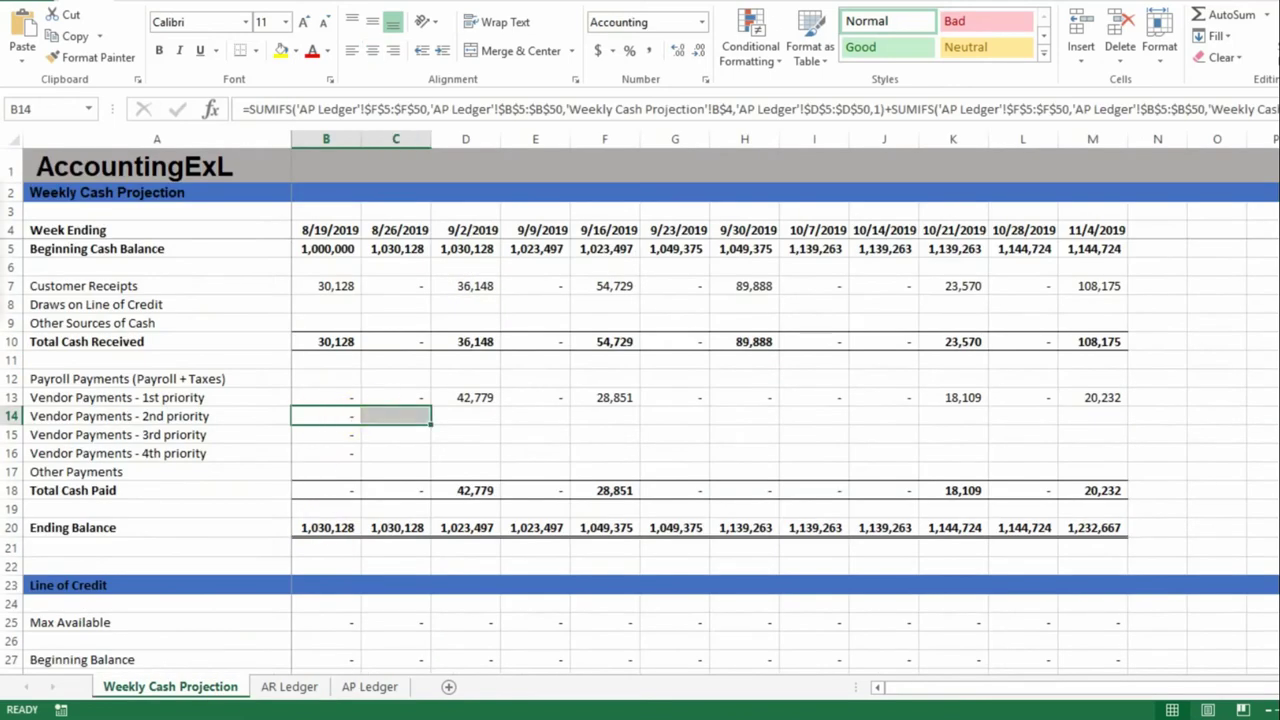
key("ctrl+f")
left_click_drag(200, 194, 707, 164)
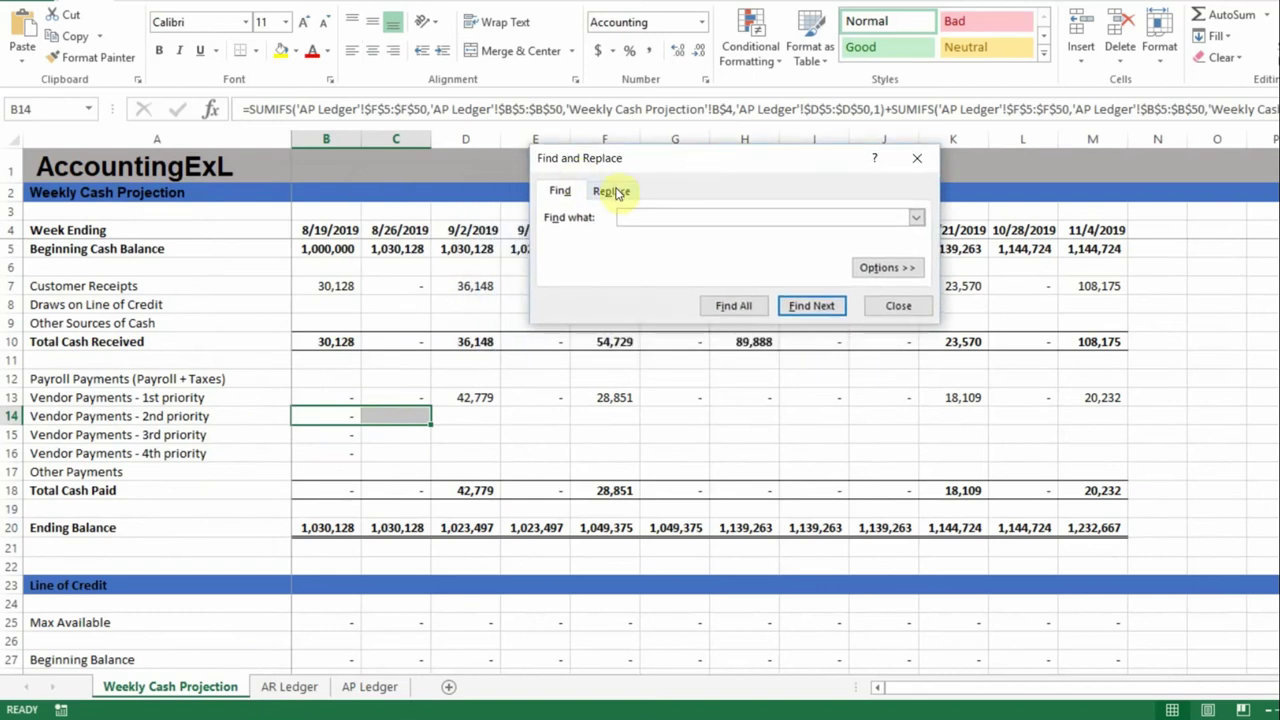
left_click(614, 191)
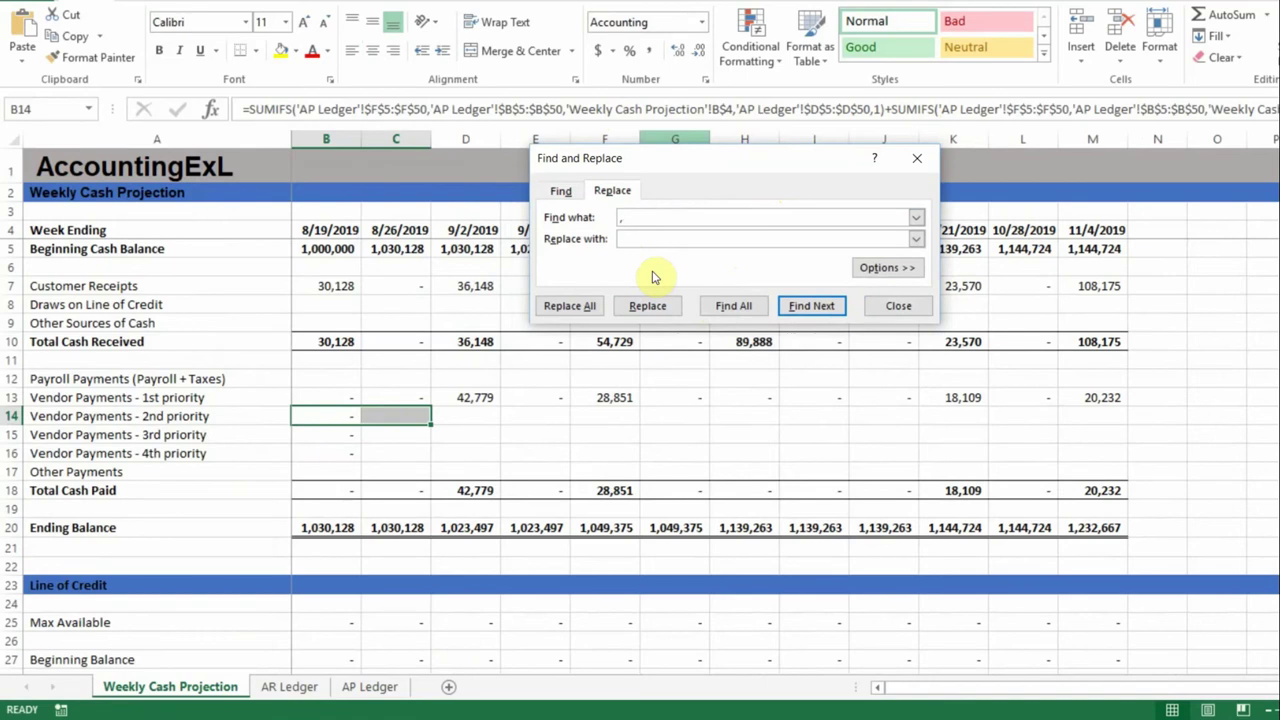
left_click(643, 237)
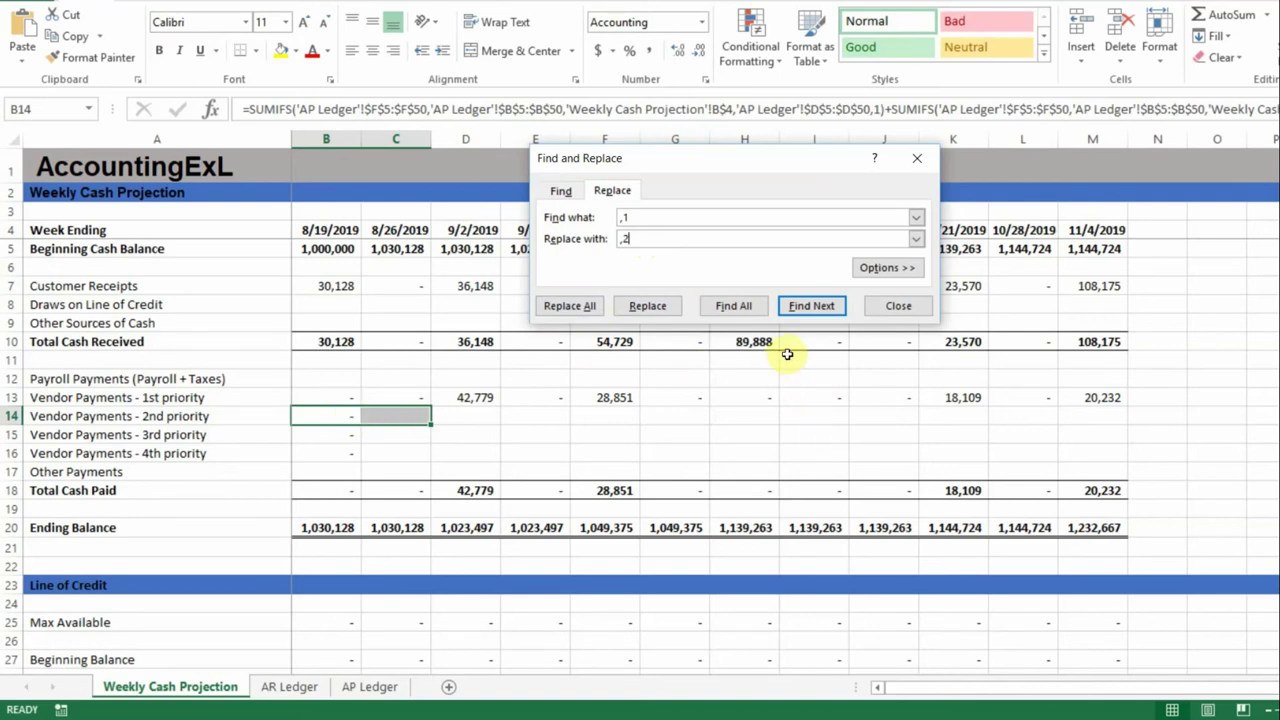
left_click(582, 310)
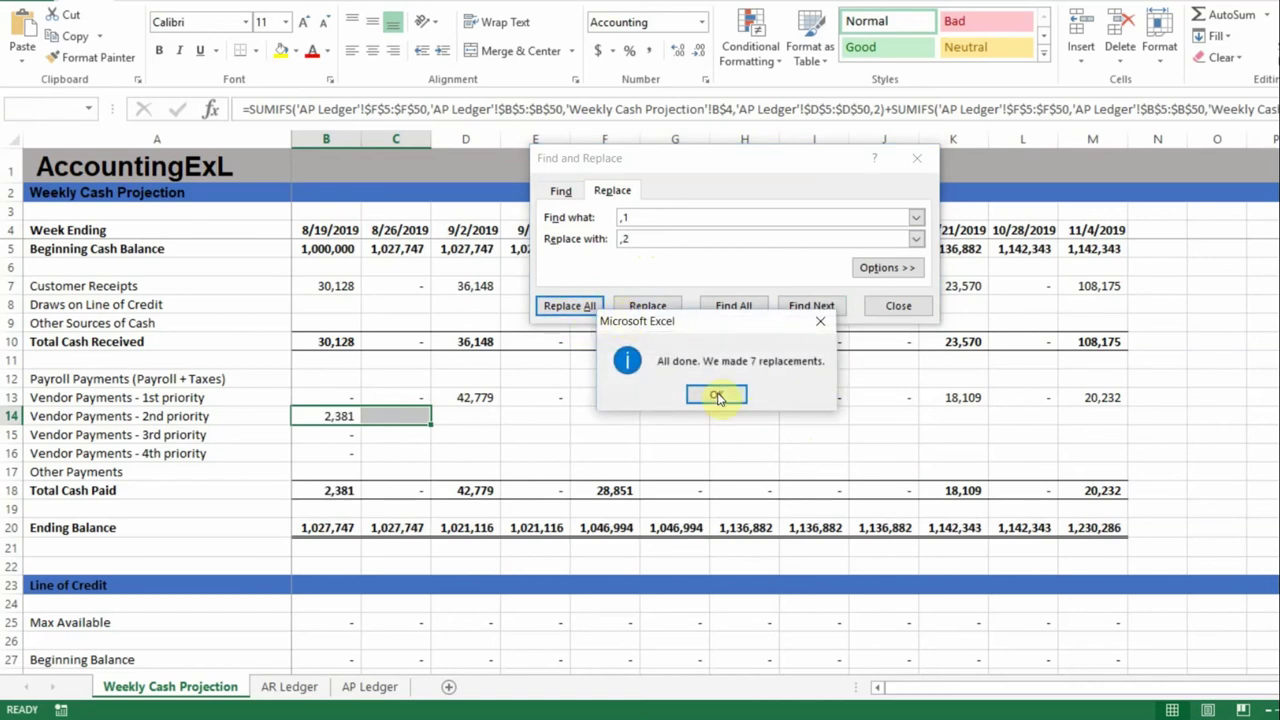
left_click(722, 397)
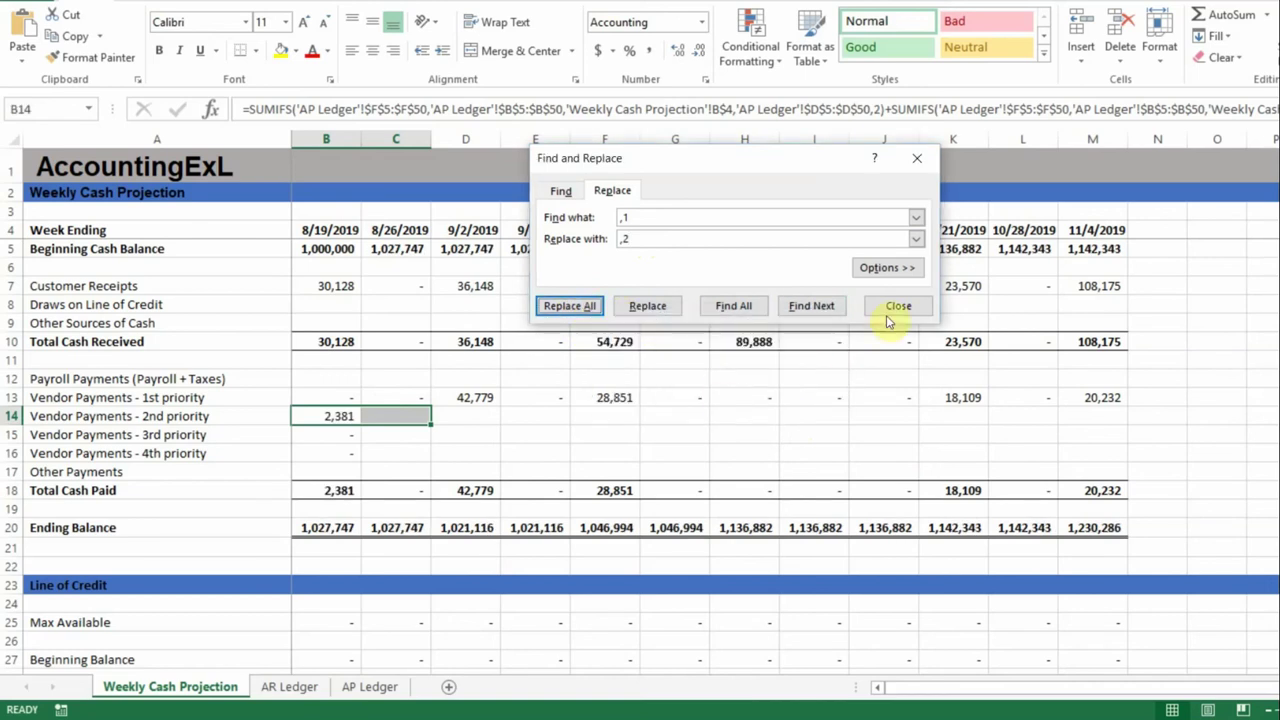
left_click(893, 305)
left_click(355, 417)
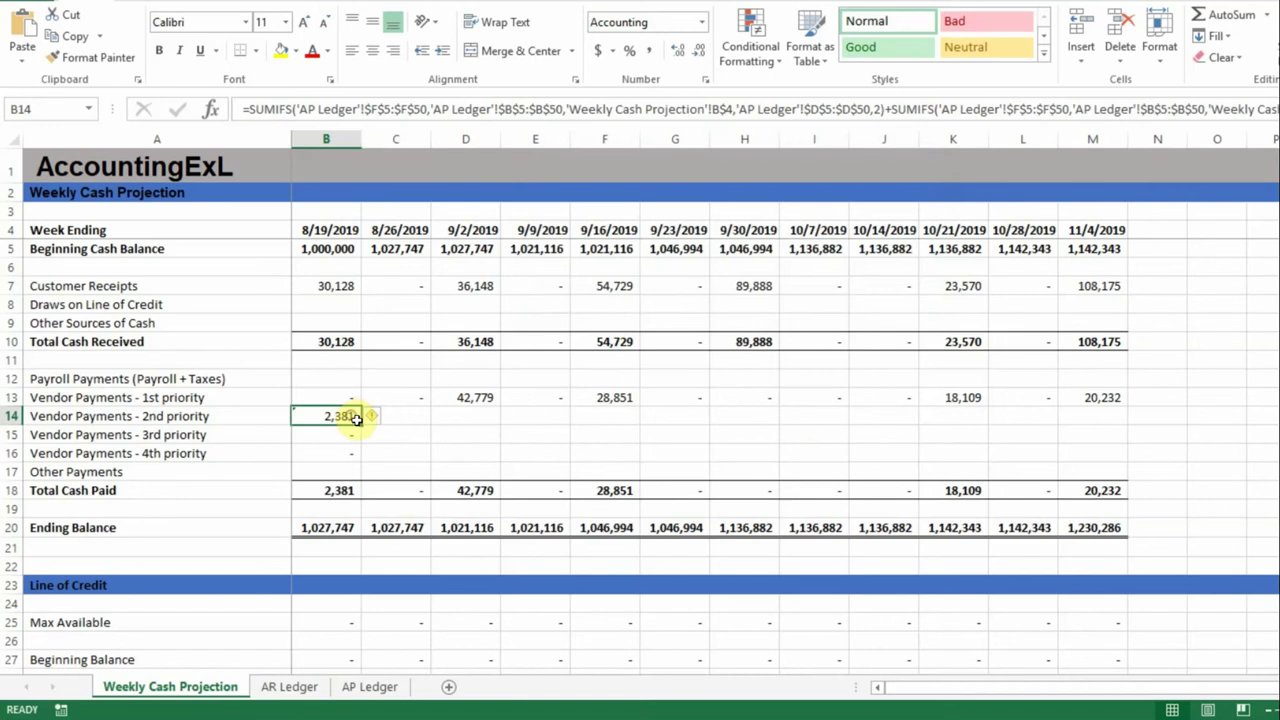
left_click_drag(360, 423, 1040, 443)
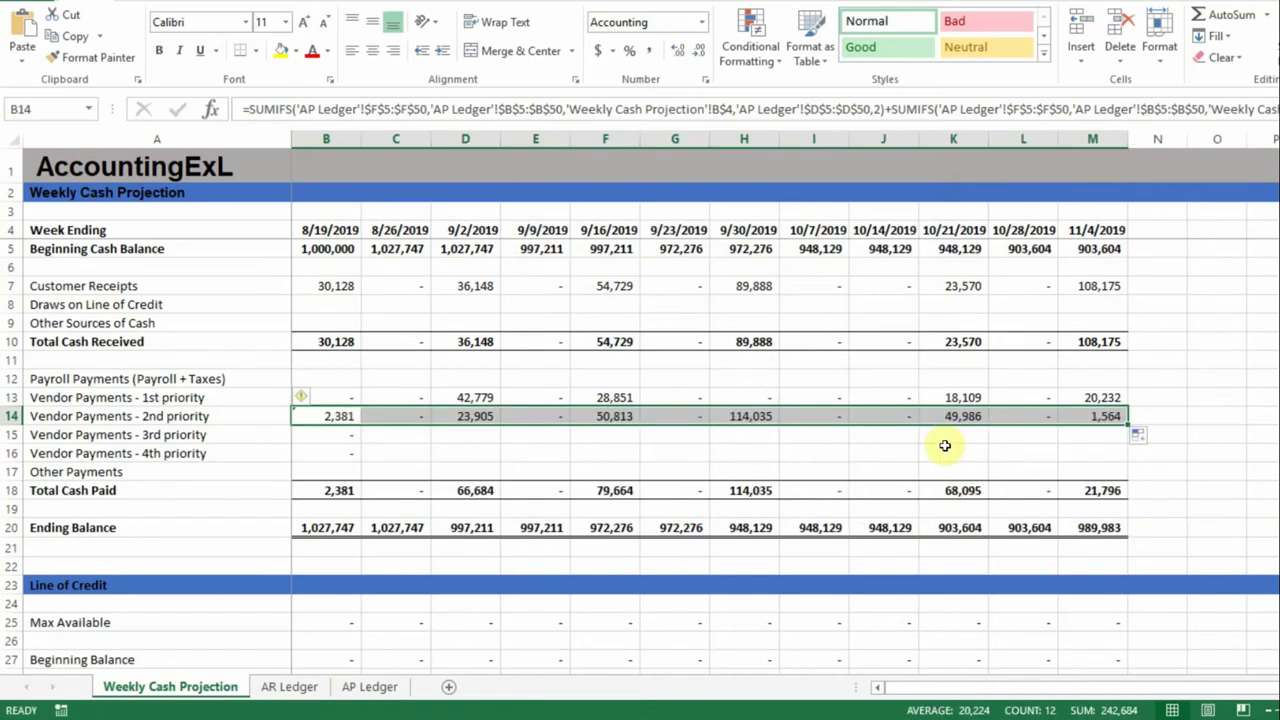
- Replace every ",1" with ",3" in the 3rd priority vendor payments formula in B15
left_click_drag(317, 434, 394, 431)
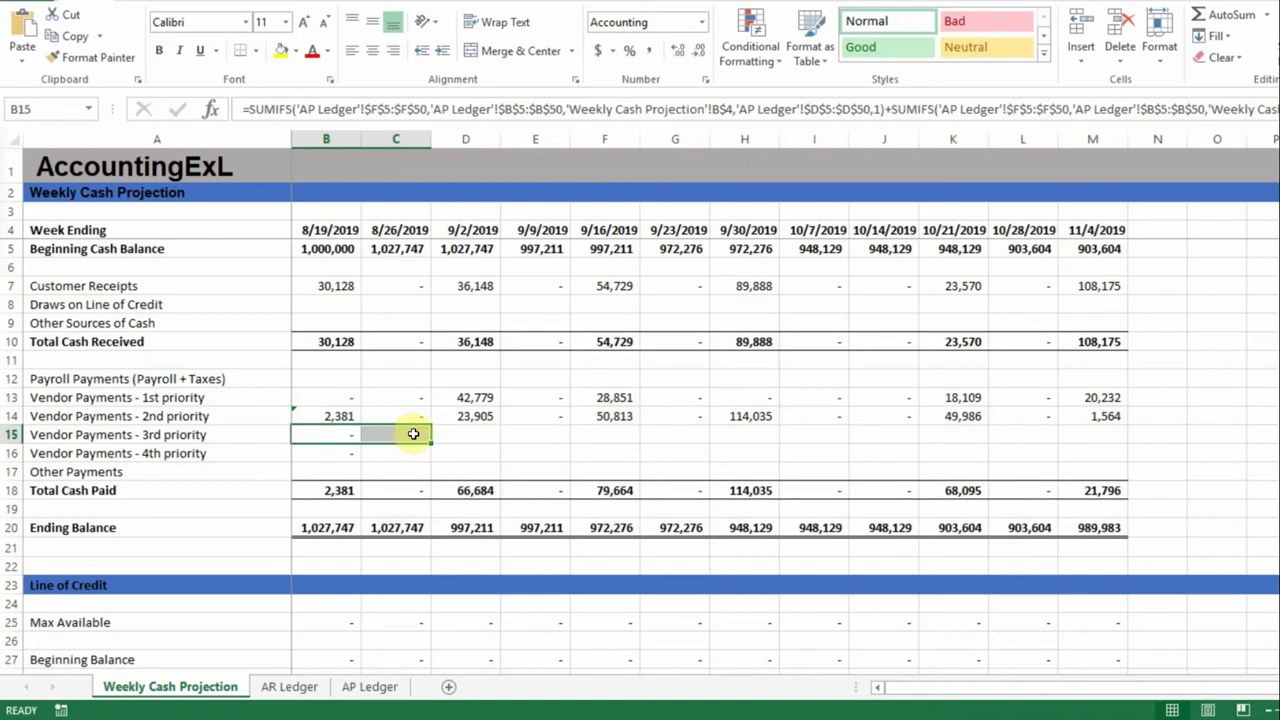
key("ctrl+f")
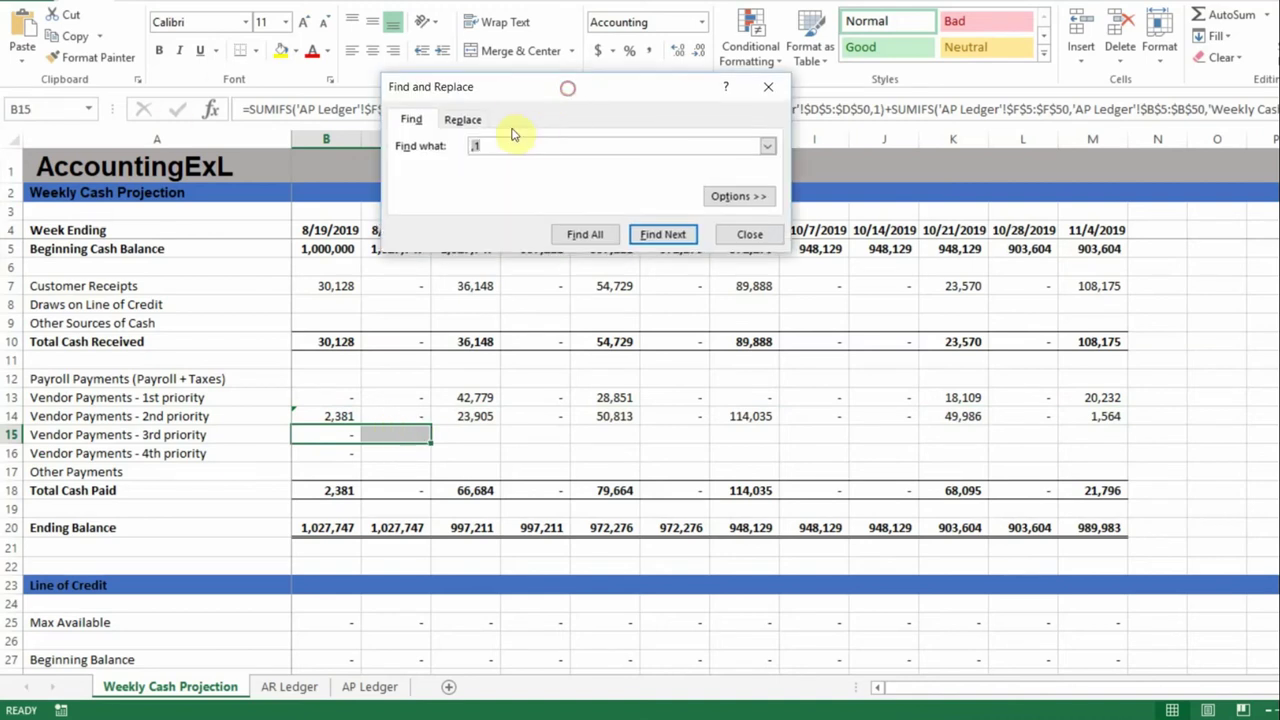
left_click(462, 119)
left_click(472, 167)
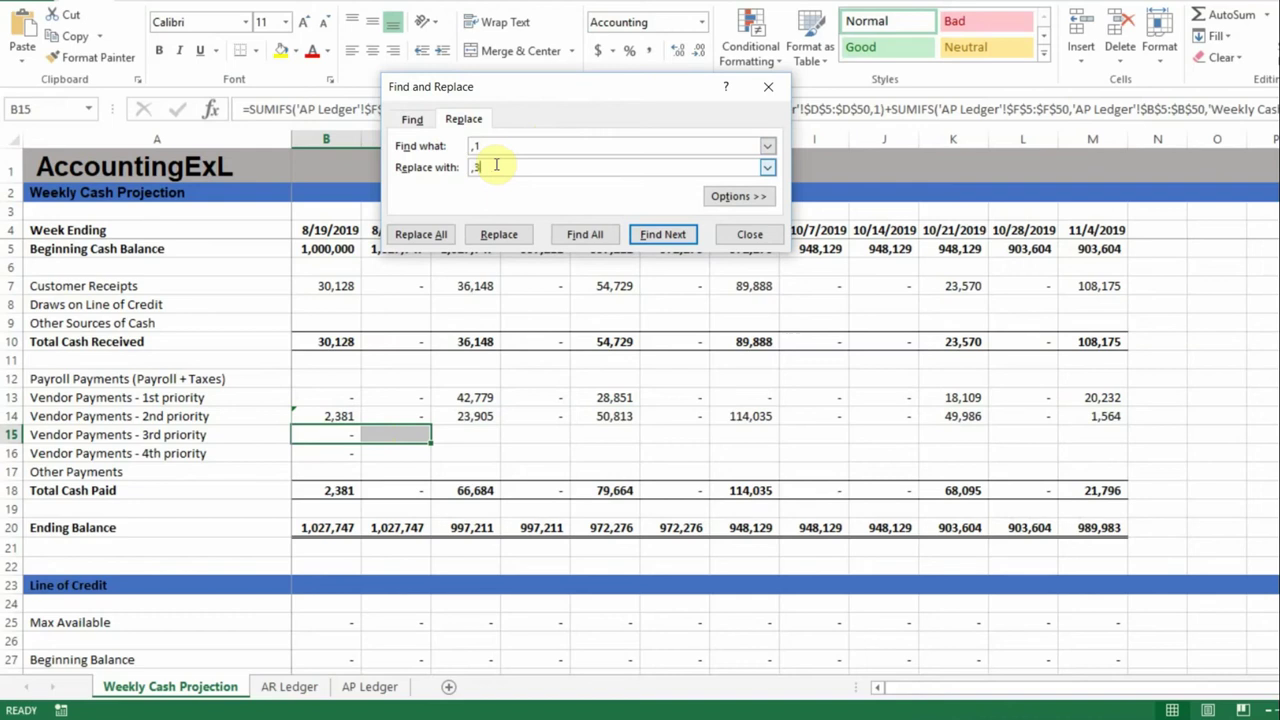
left_click(420, 234)
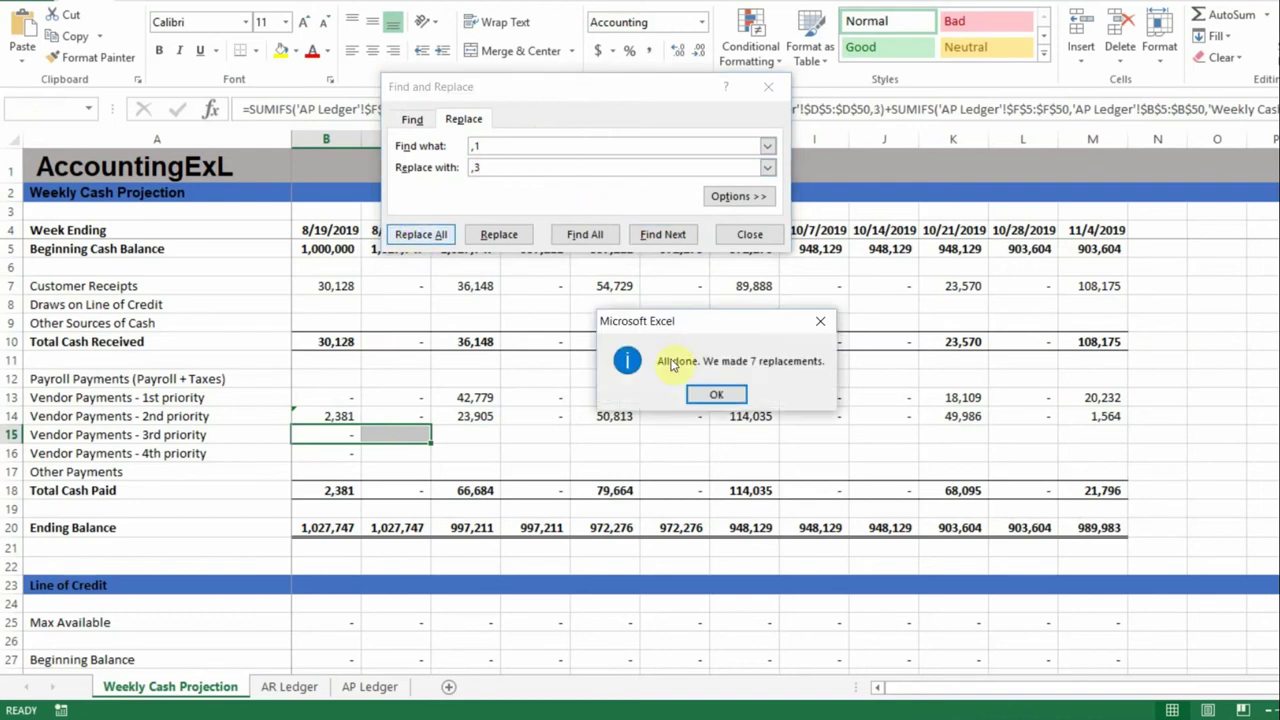
left_click(709, 392)
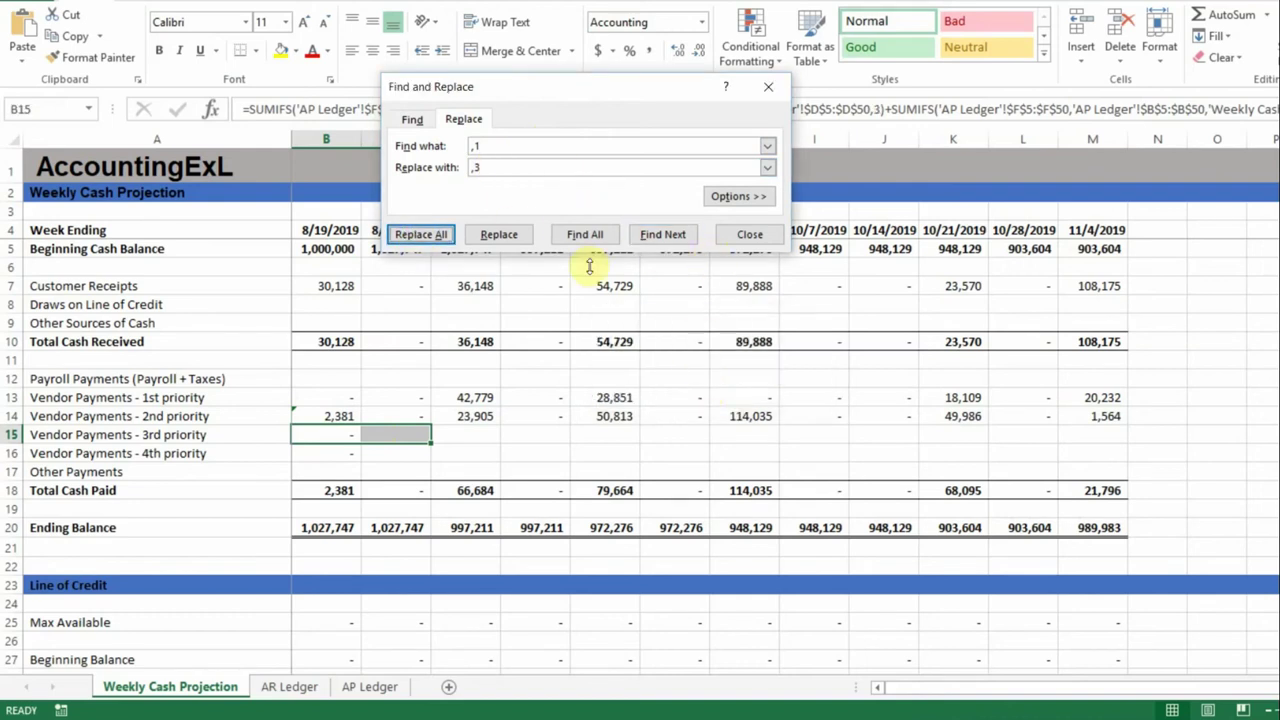
- Replace every ",1" with ",4" in the 4th priority formula in B16, and fill B15:B16 across to column M
left_click_drag(343, 454, 396, 455)
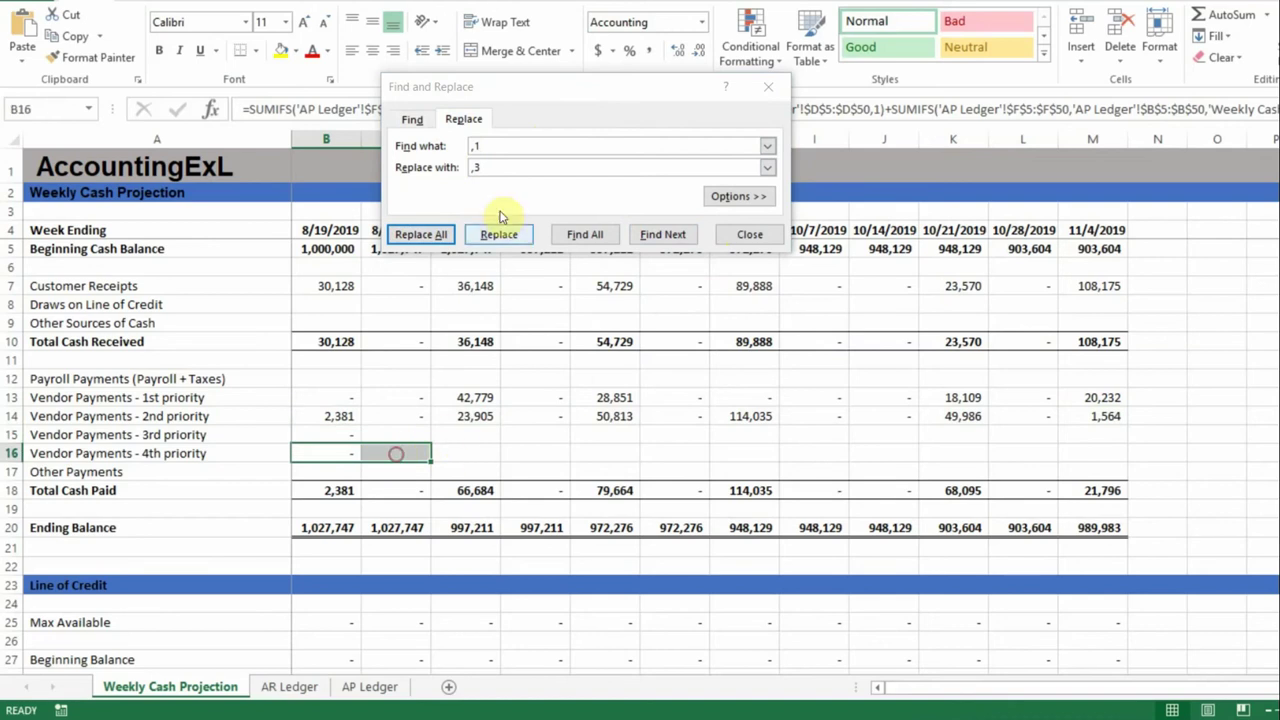
left_click(498, 165)
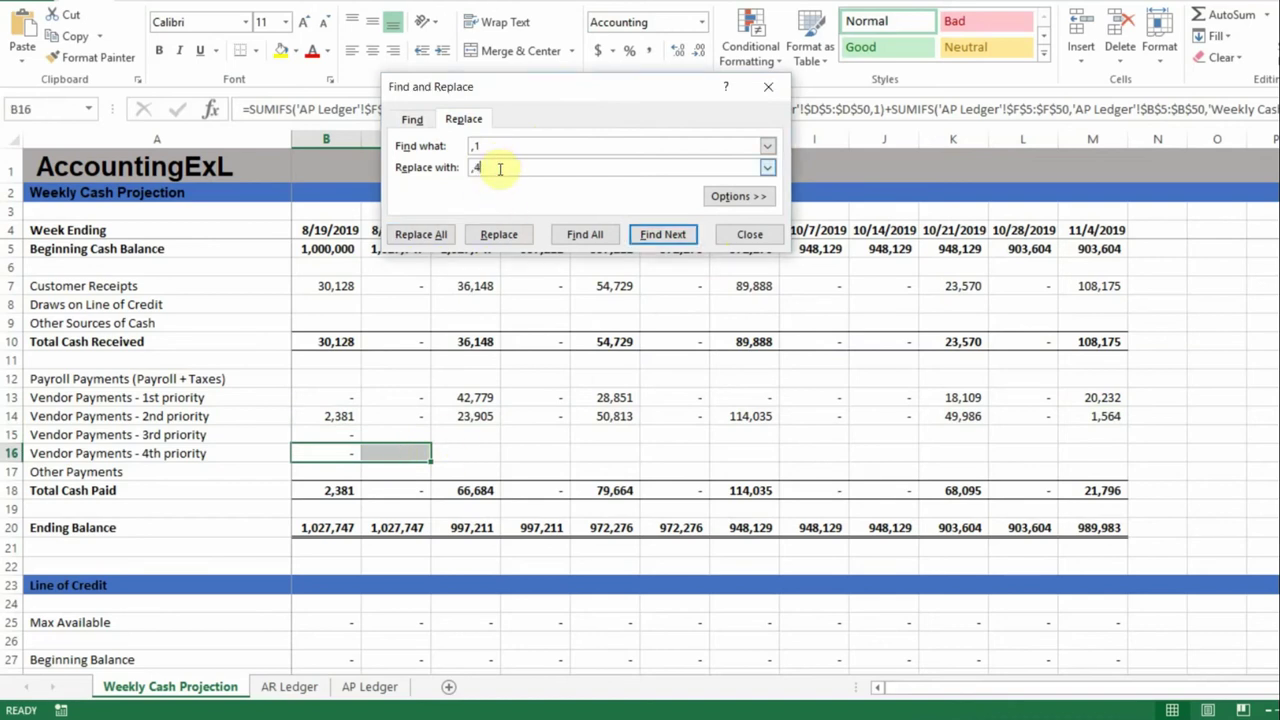
left_click(424, 238)
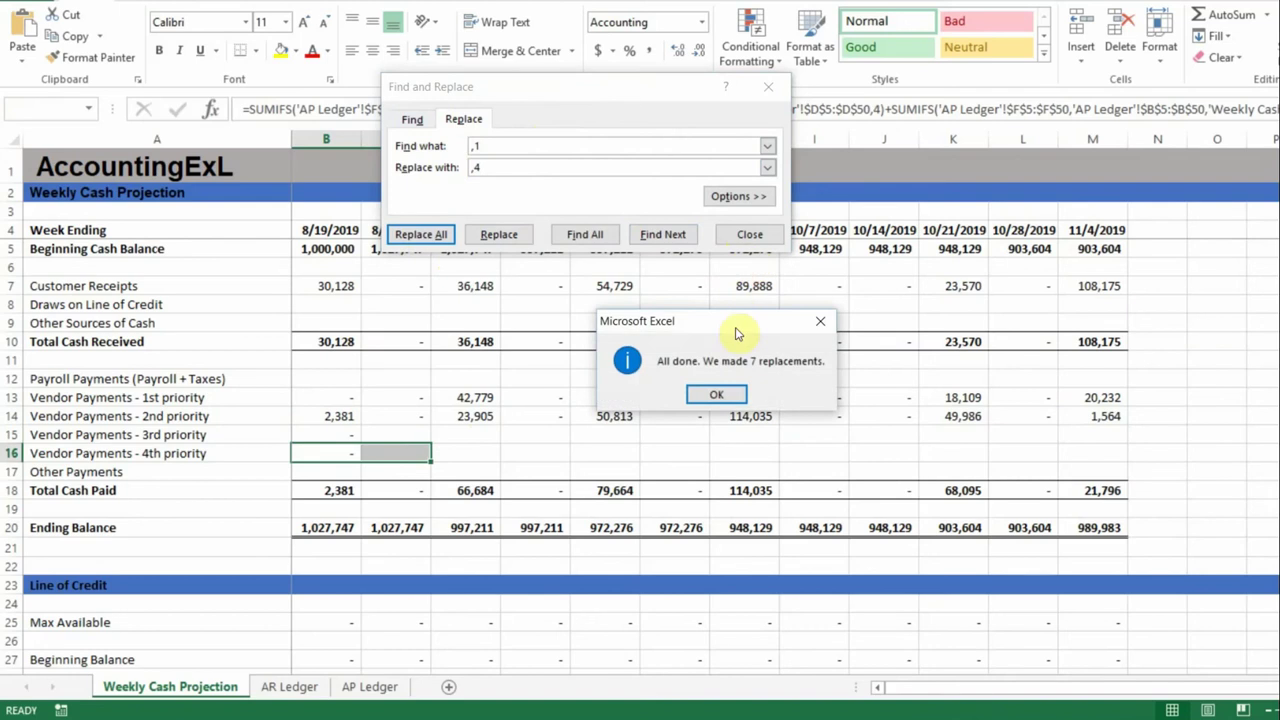
left_click(725, 397)
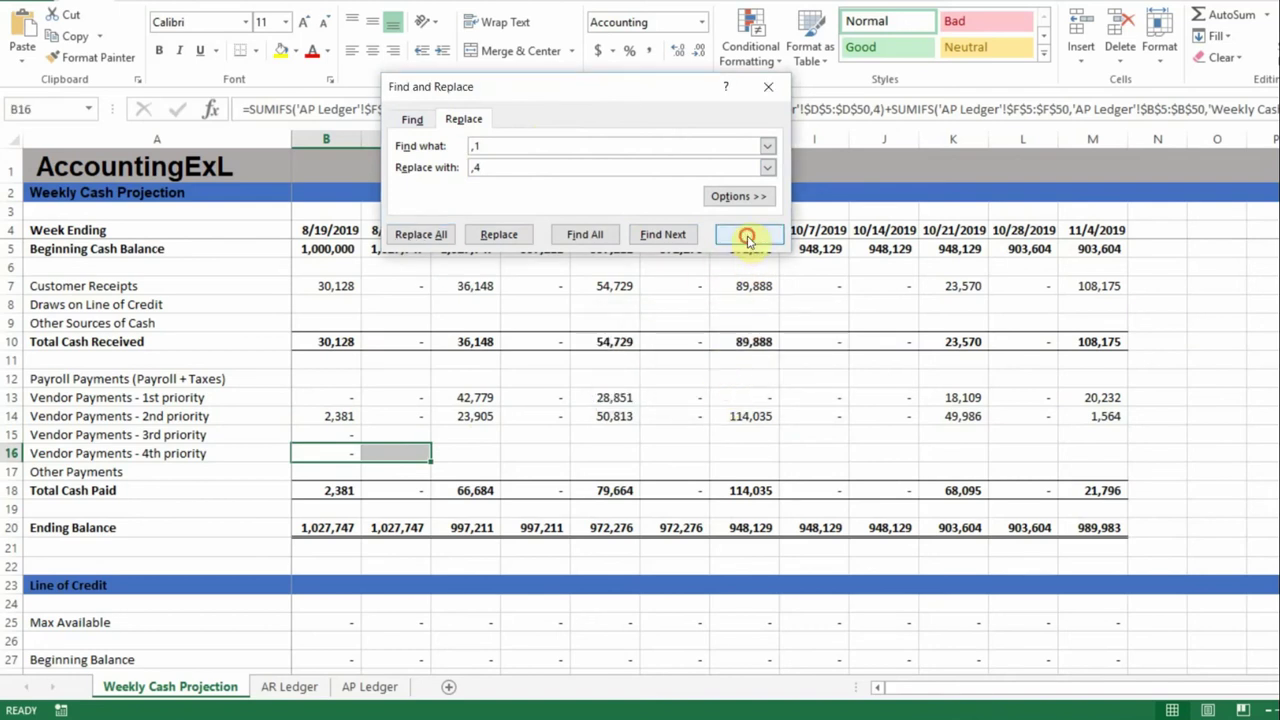
left_click(749, 236)
left_click_drag(337, 437, 1138, 472)
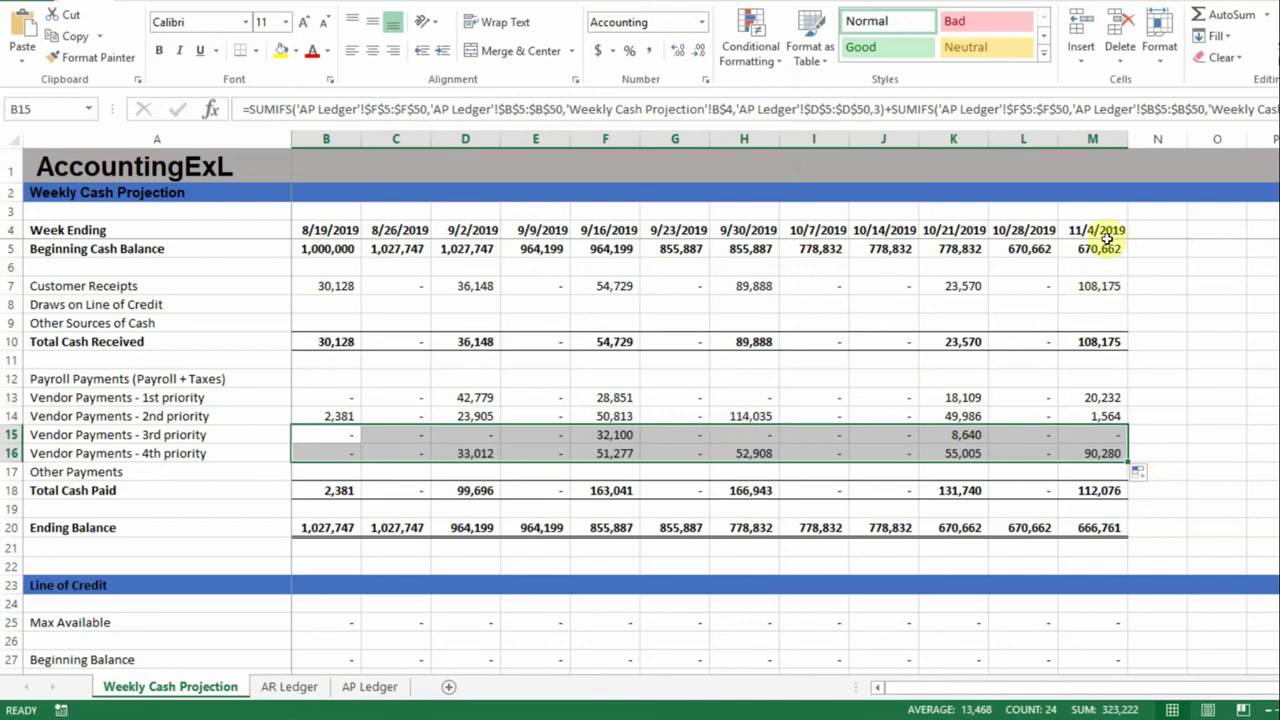
- Extend the projection one more week by filling M4:M20 into column N, and fit column N's width to its contents
left_click_drag(1100, 230, 1174, 443)
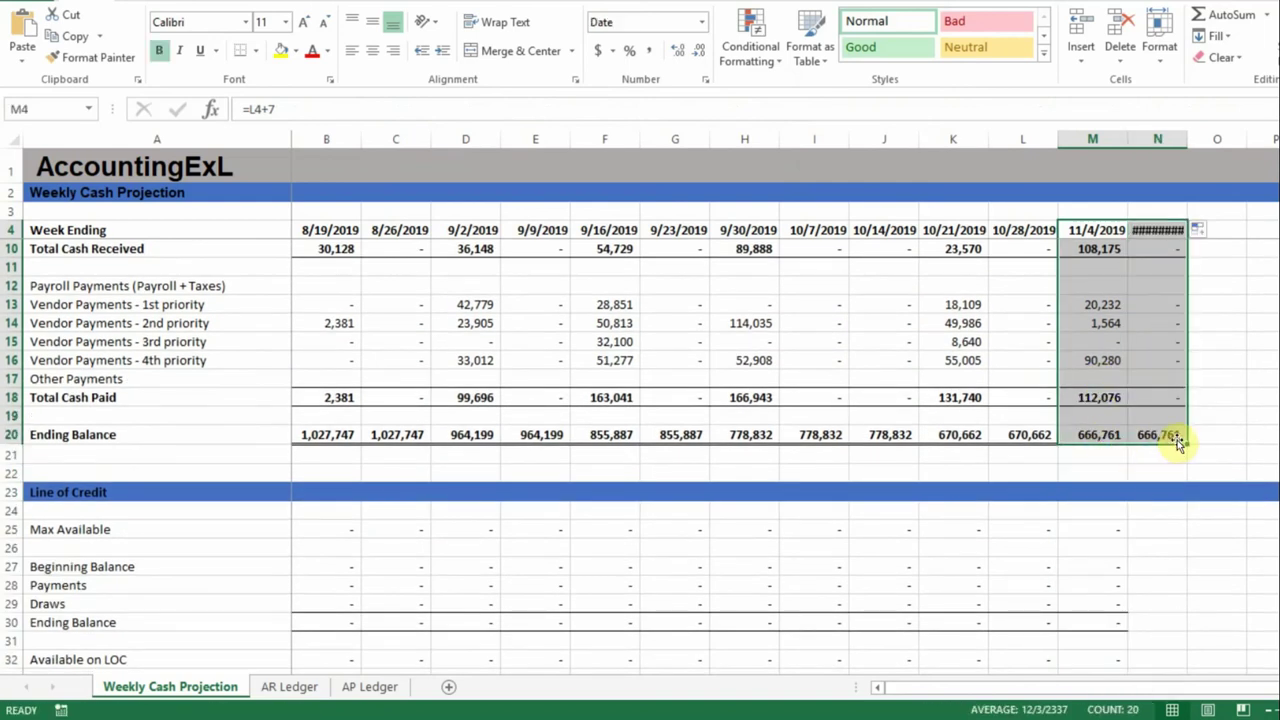
scroll(1174, 375, "up", 2)
left_click(1191, 211)
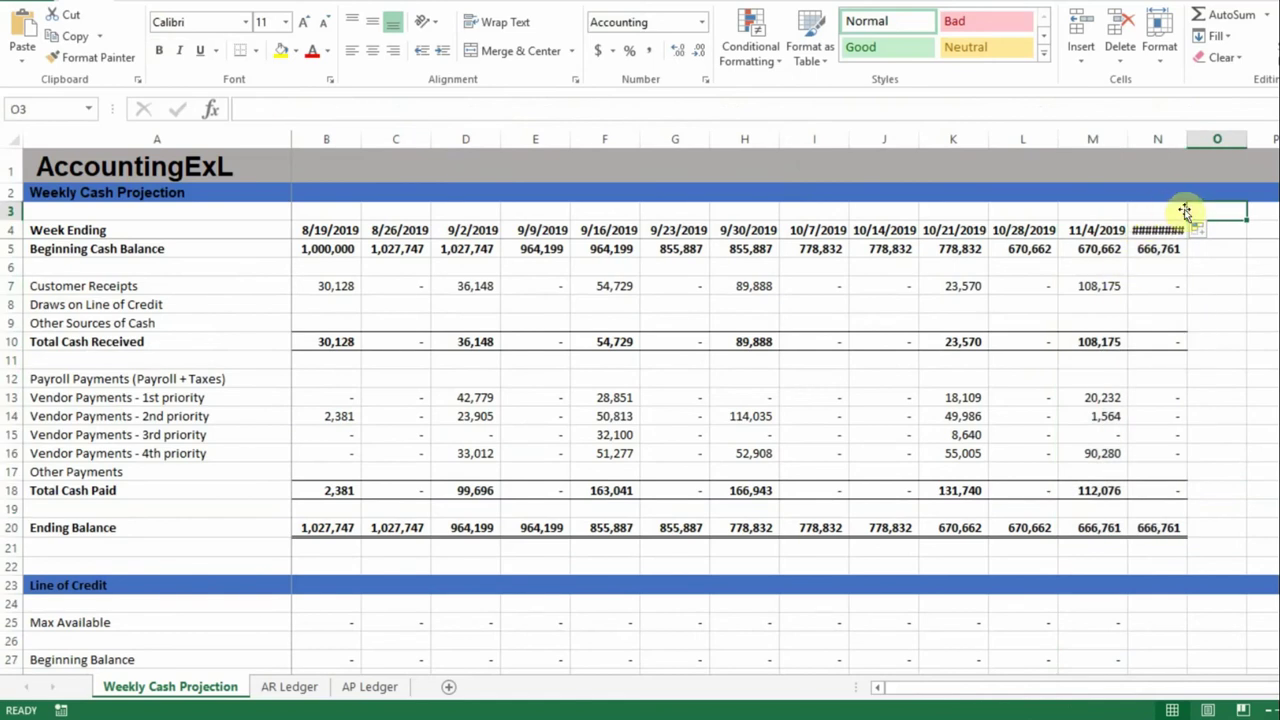
double_click(1187, 139)
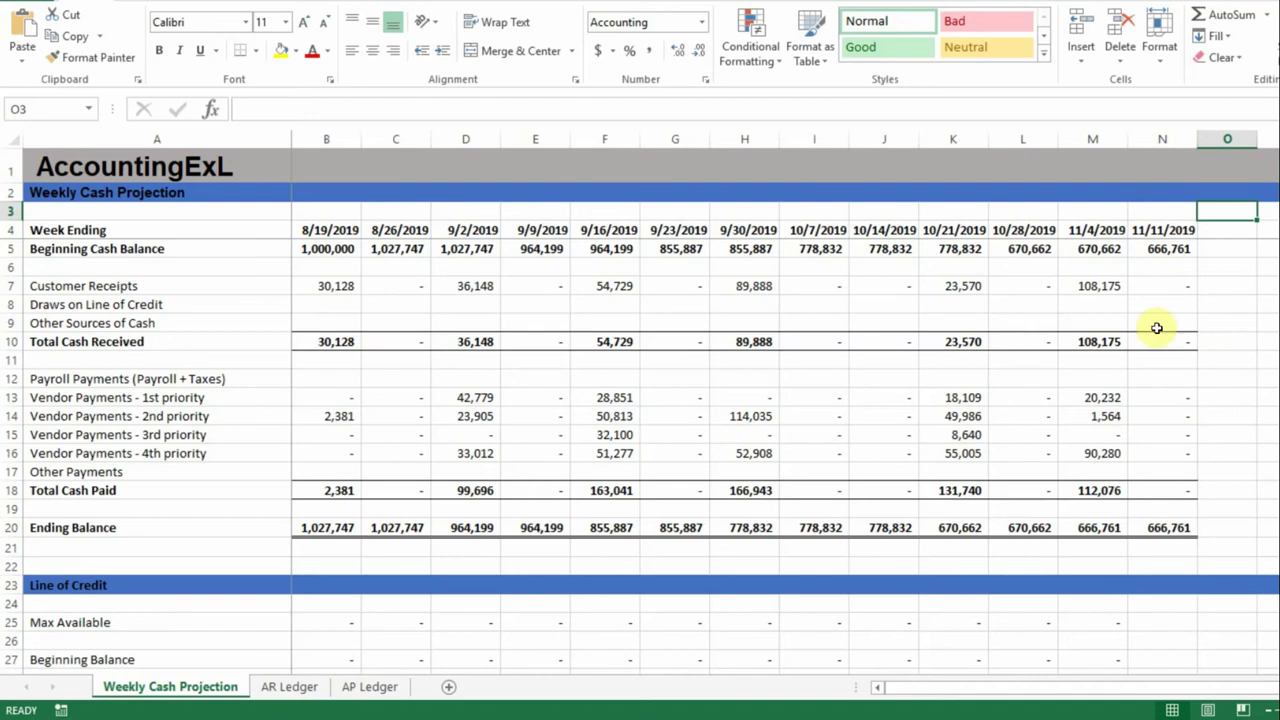
scroll(1100, 450, "down", 5)
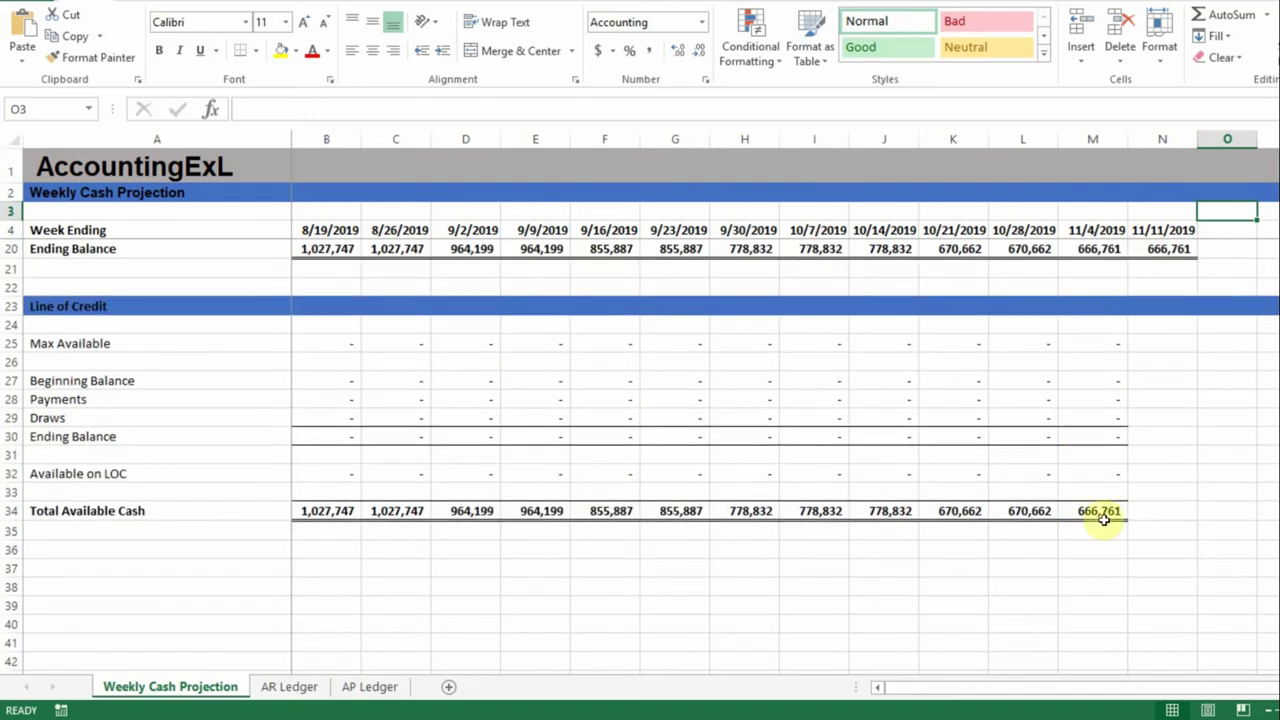
scroll(1108, 440, "up", 5)
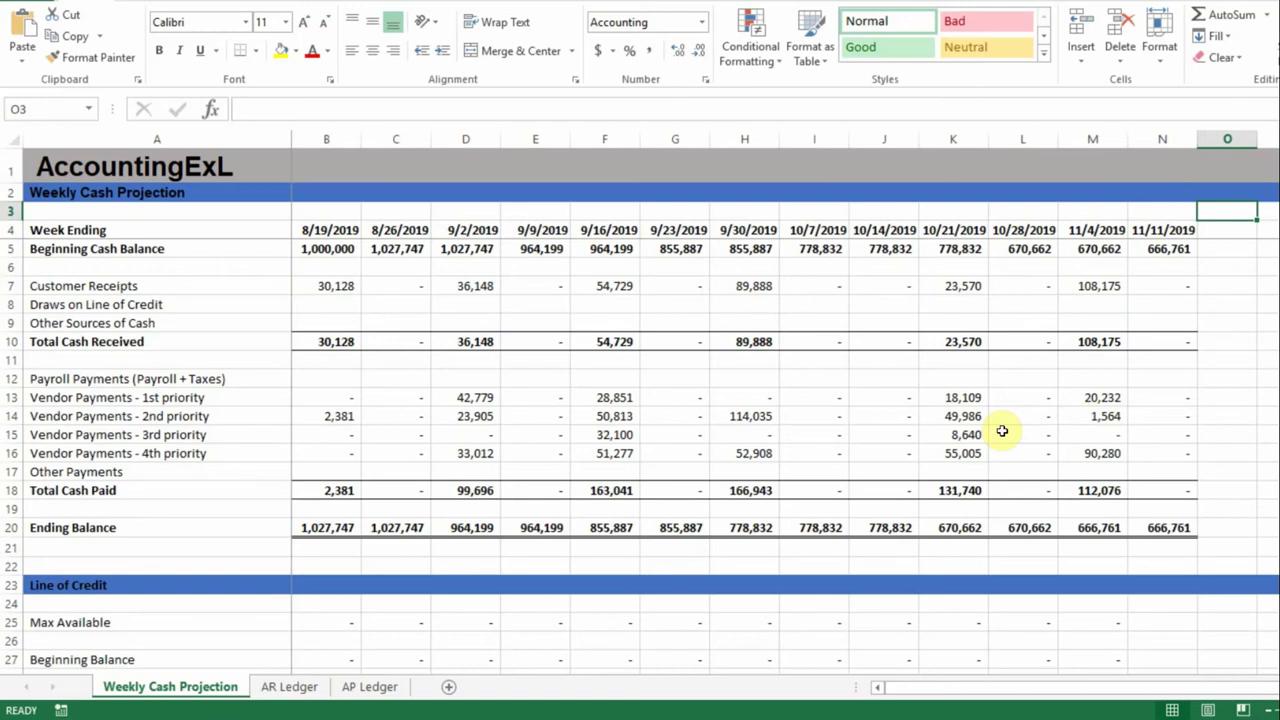
left_click(538, 450)
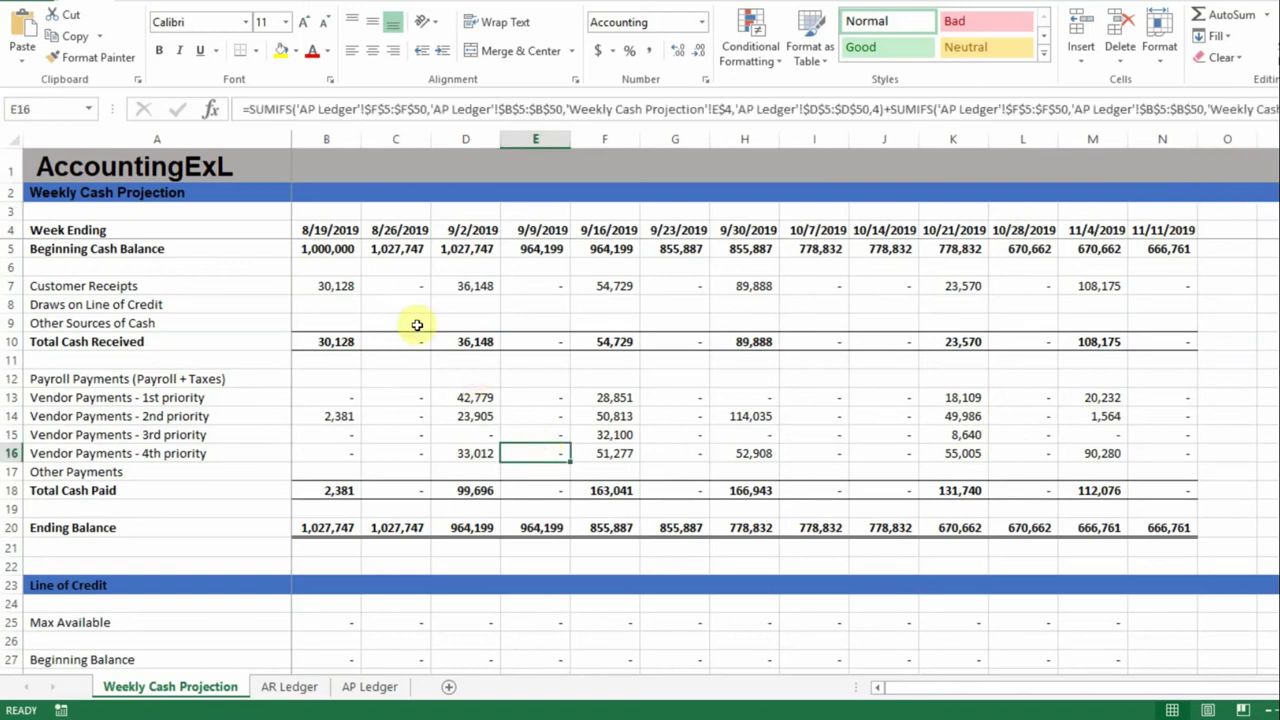
- Enter a payroll payment of 200000 in C12 for the week ending 8/26/2019
left_click(148, 378)
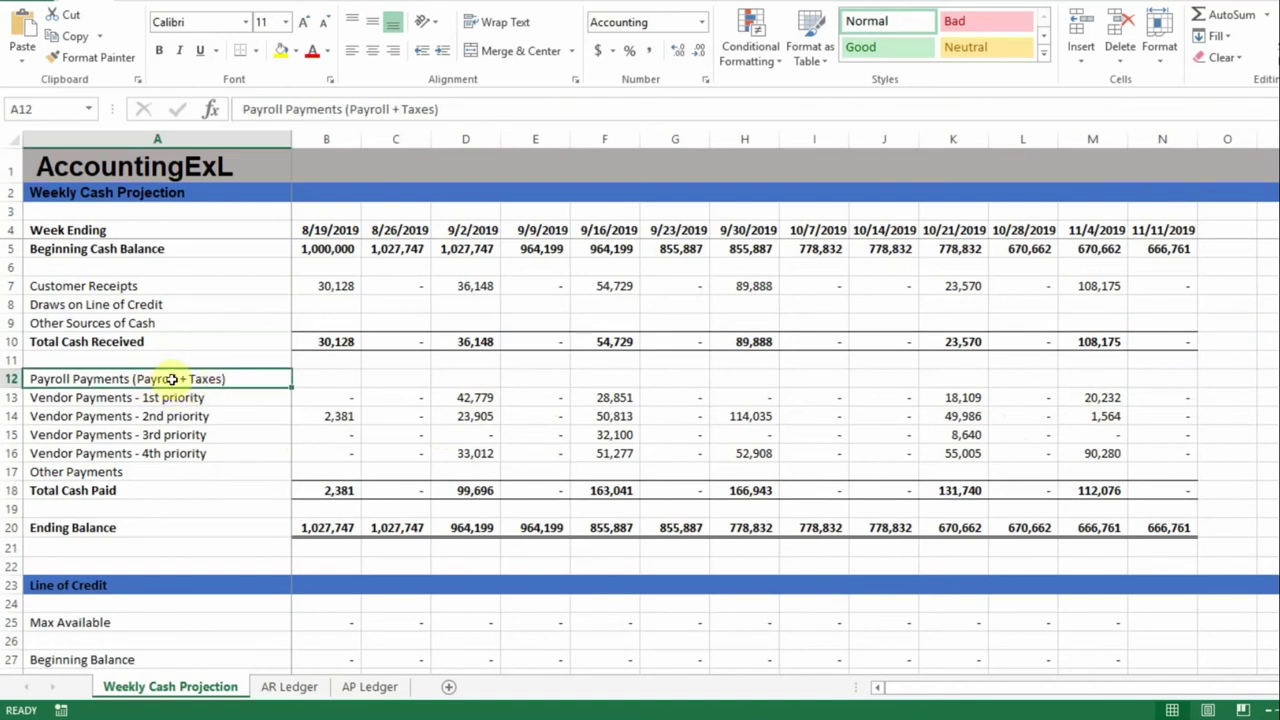
left_click(445, 380)
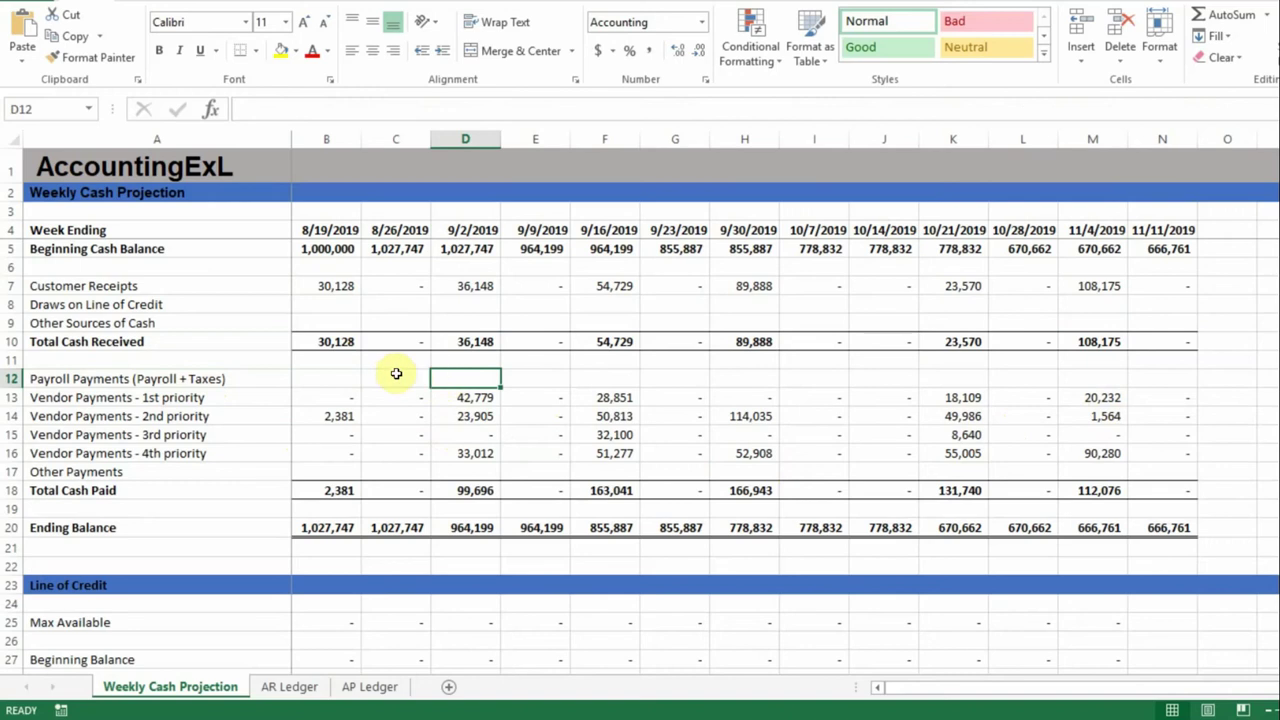
left_click(398, 376)
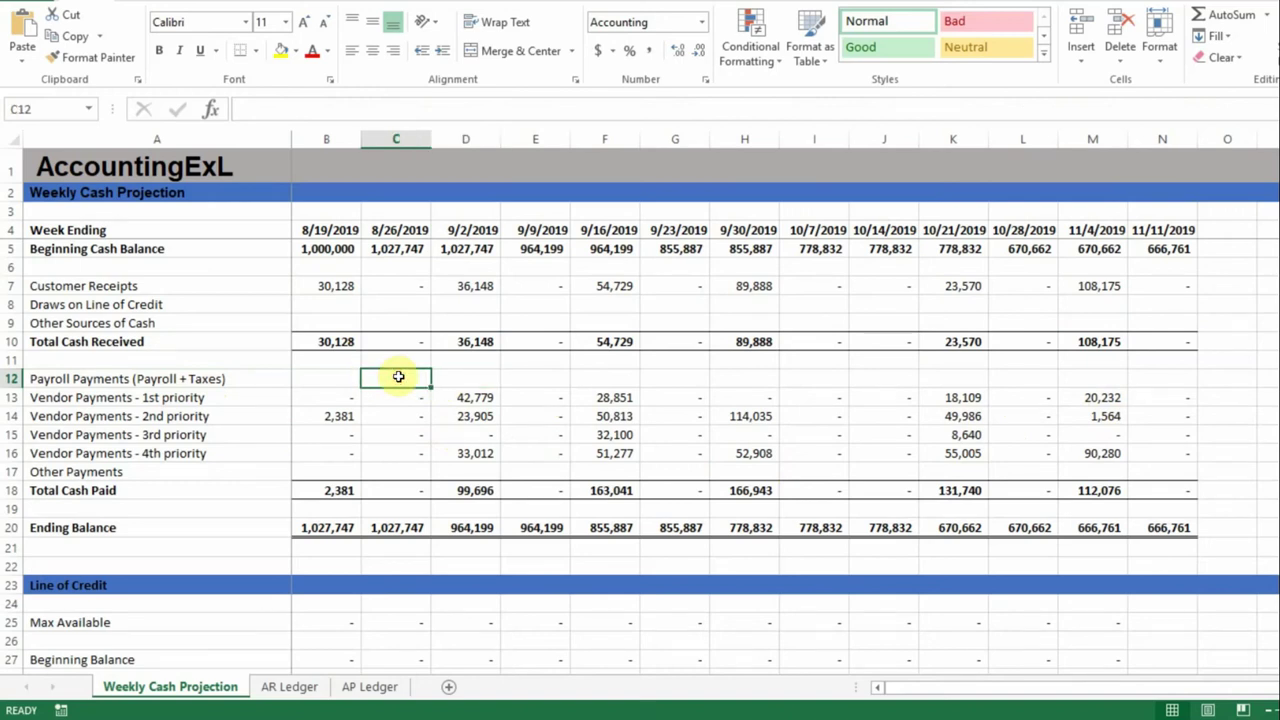
type("2")
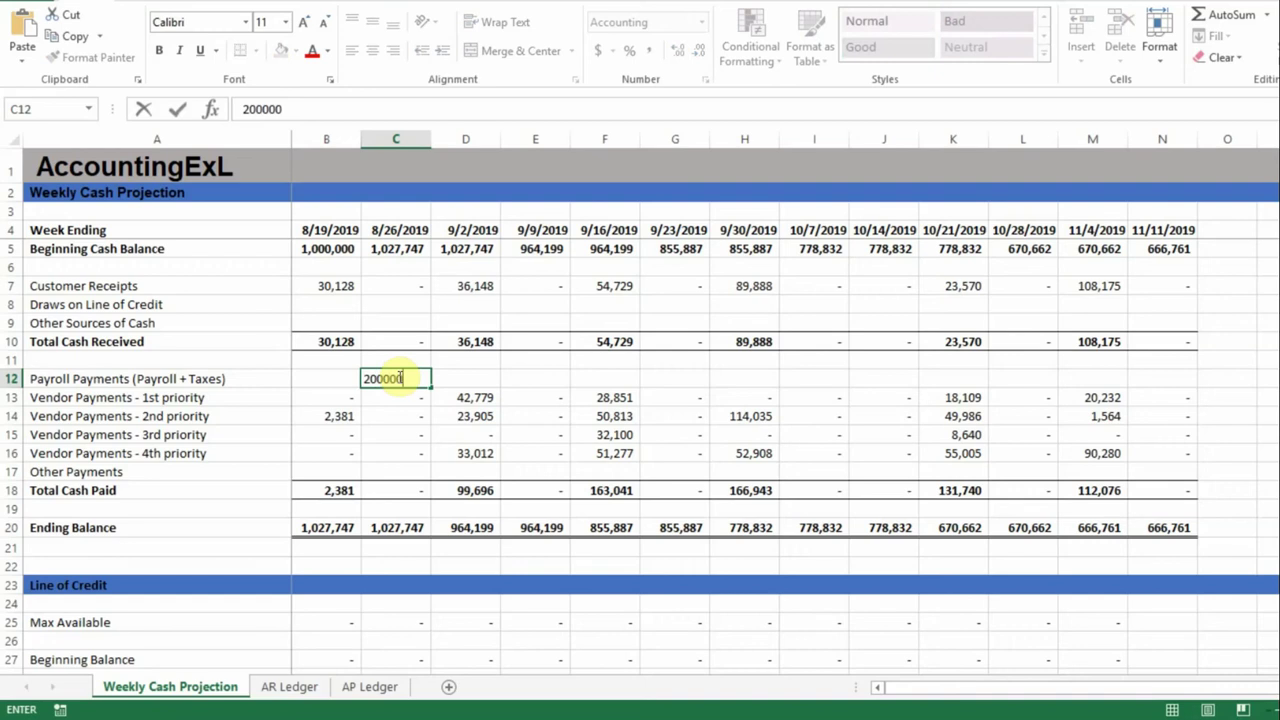
type("00000")
key("Return")
- Copy the payroll payment in C12 to E12, G12, I12, K12 and N12
left_click(398, 378)
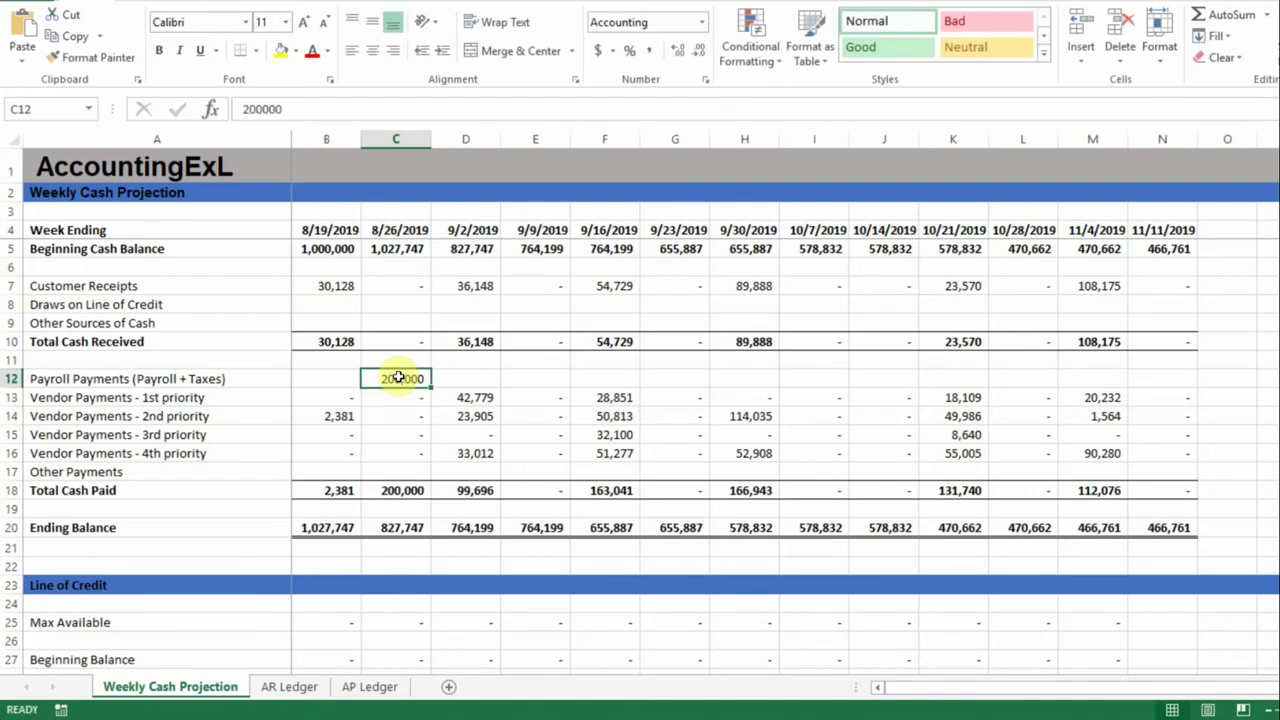
key("ctrl+c")
key("Right")
key("Right")
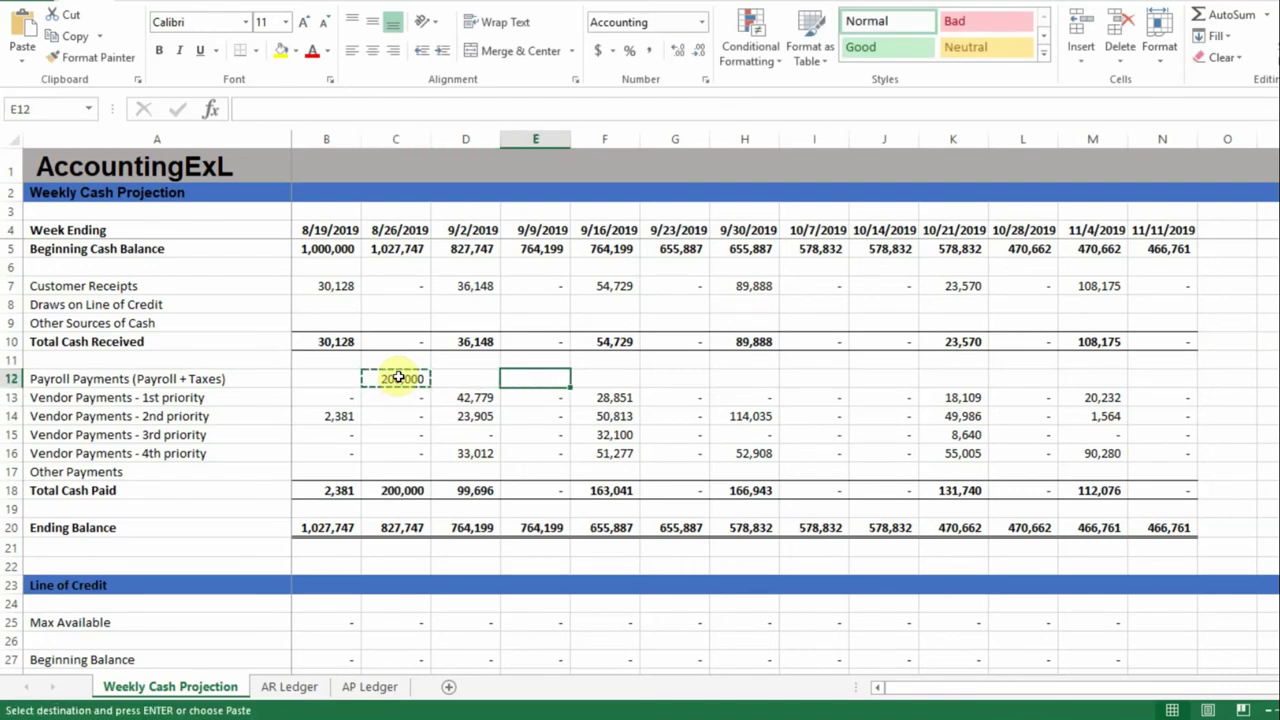
key("ctrl+v")
key("Right")
key("Right")
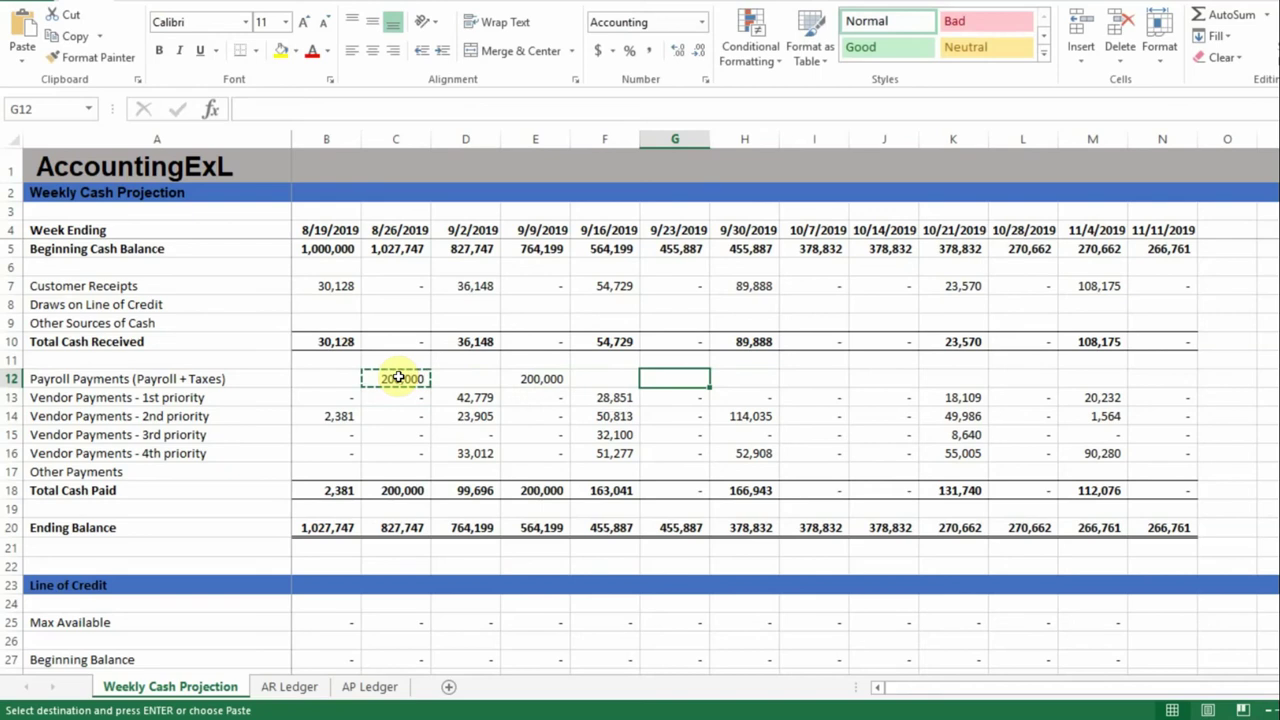
key("ctrl+v")
key("Right")
key("Right")
key("Right")
key("Left")
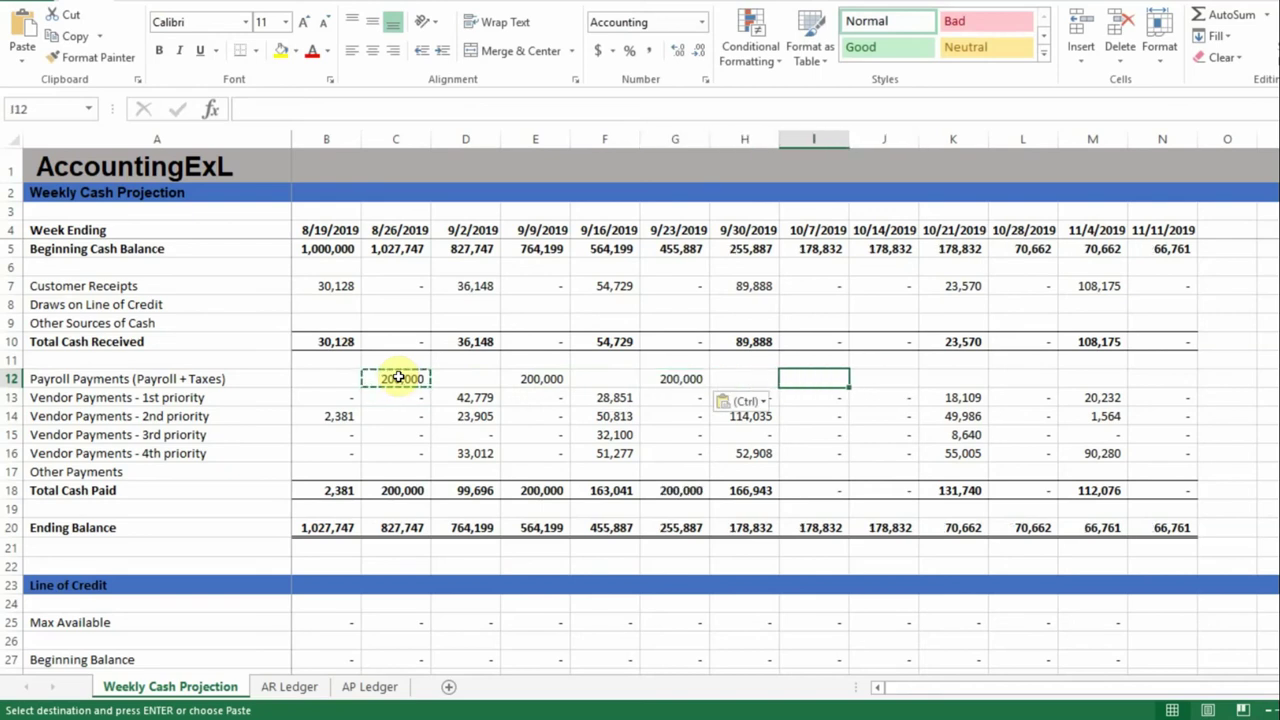
key("ctrl+v")
key("Right")
key("Right")
key("Left")
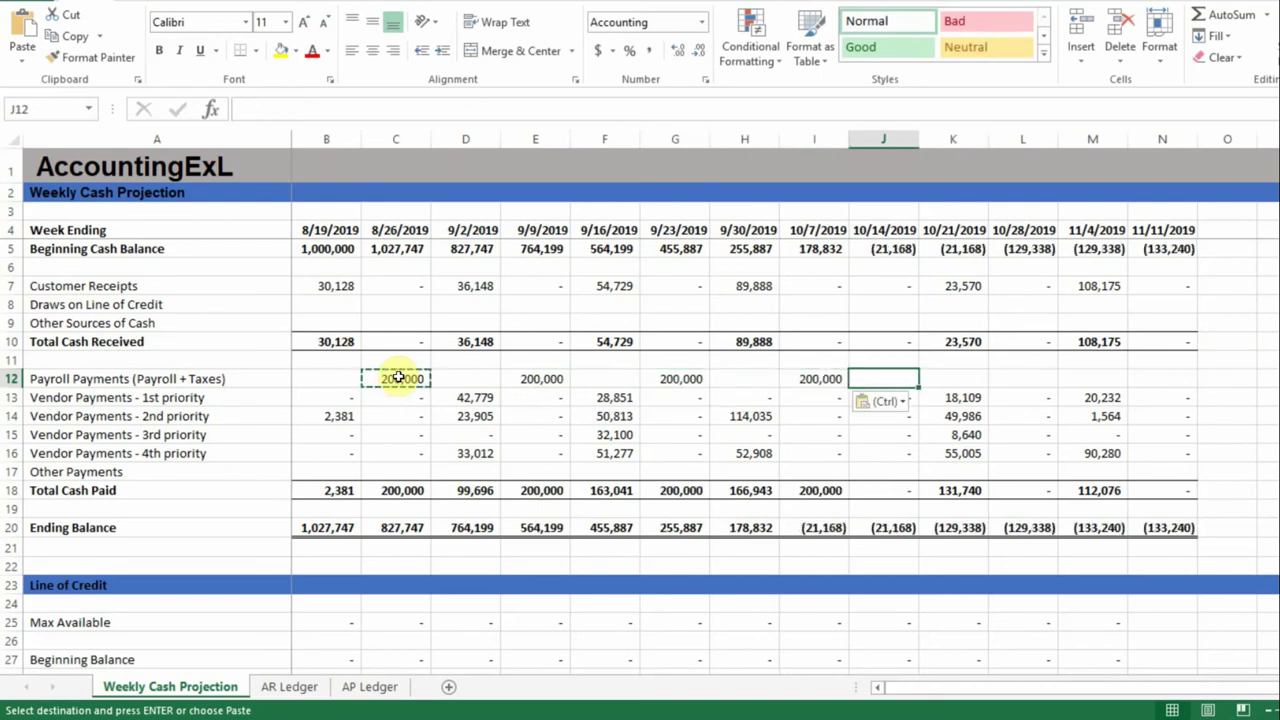
key("Right")
key("ctrl+v")
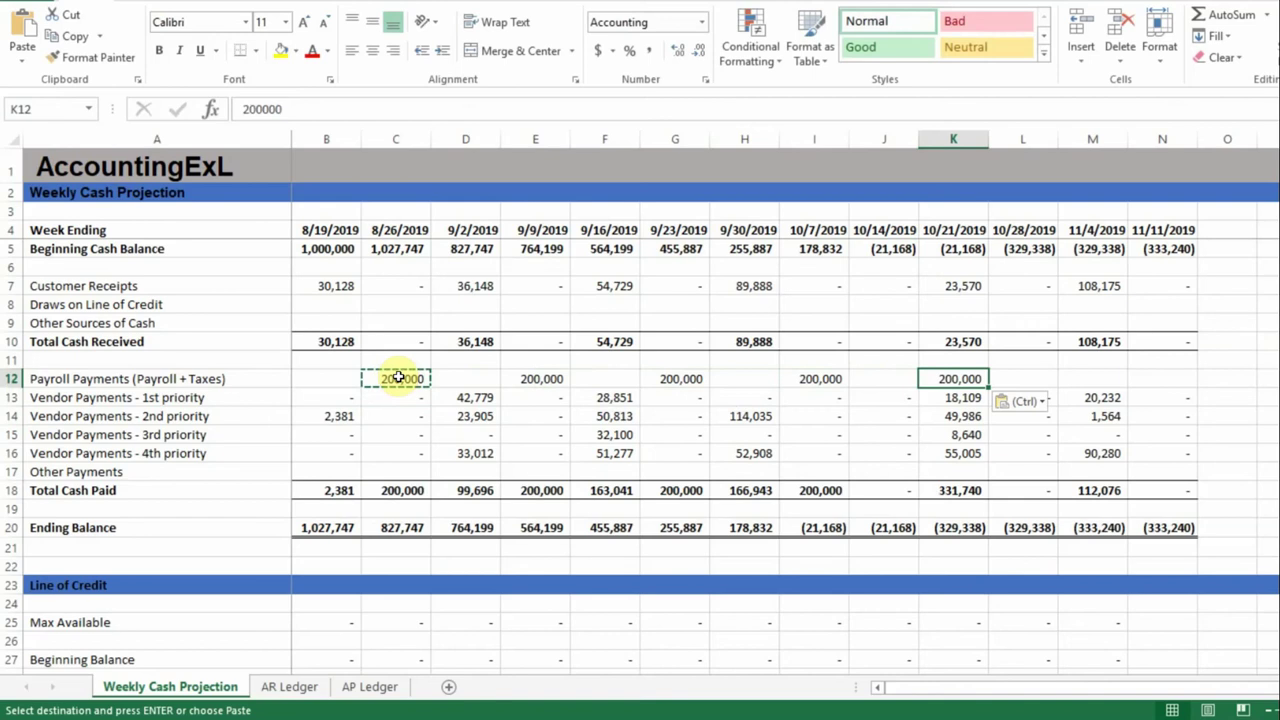
key("Right")
key("Right")
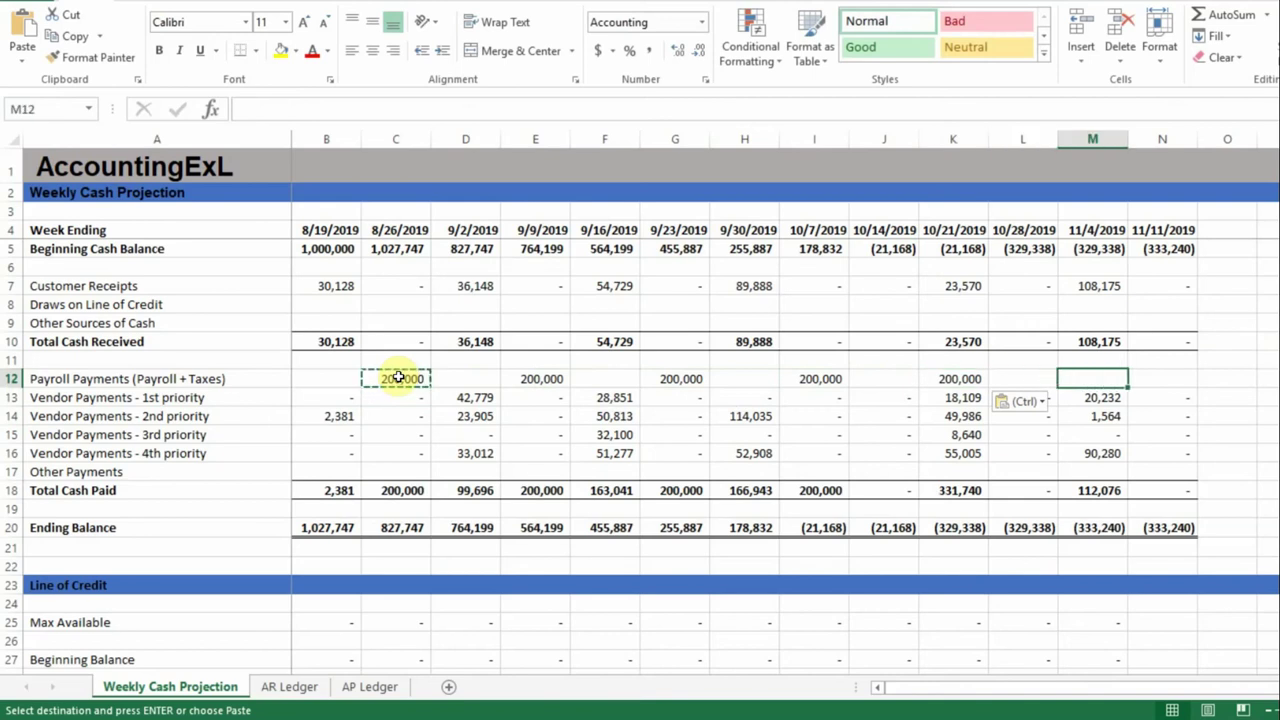
key("Right")
key("ctrl+v")
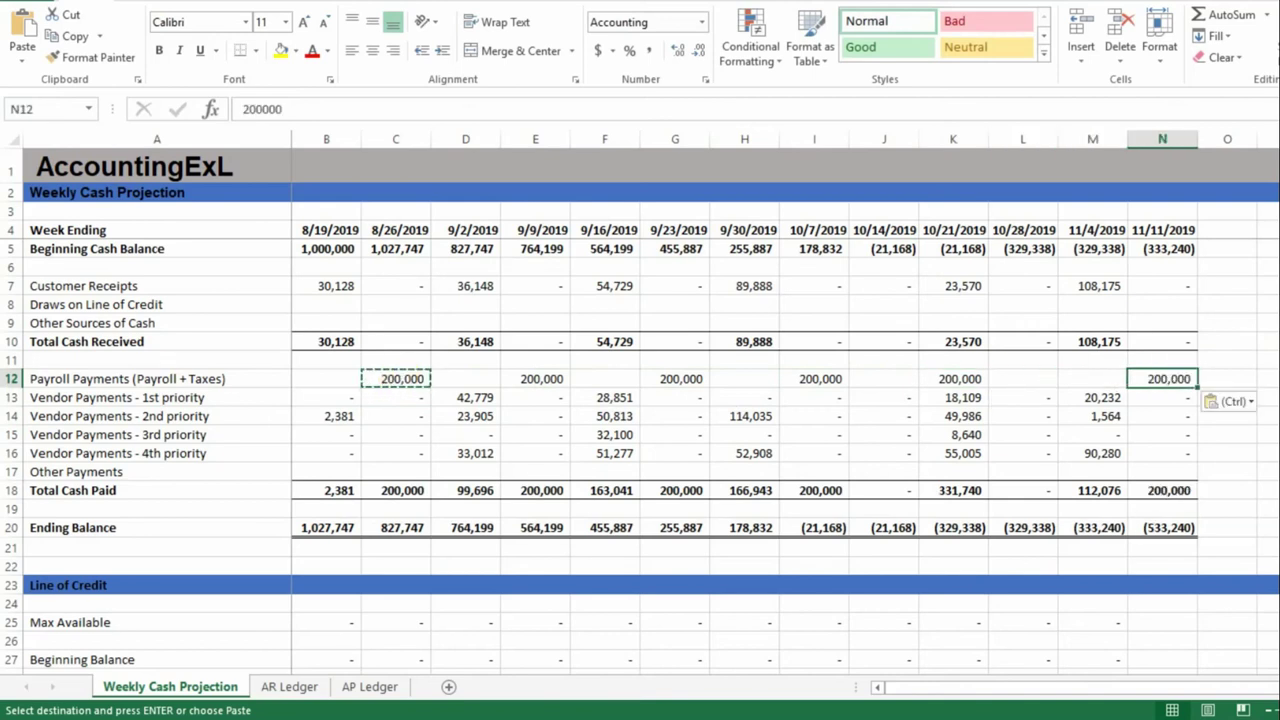
- Examine the 9/16/2019 vendor payments, the ending balance for the week ending 10/7/2019, and the Line of Credit section
left_click(610, 398)
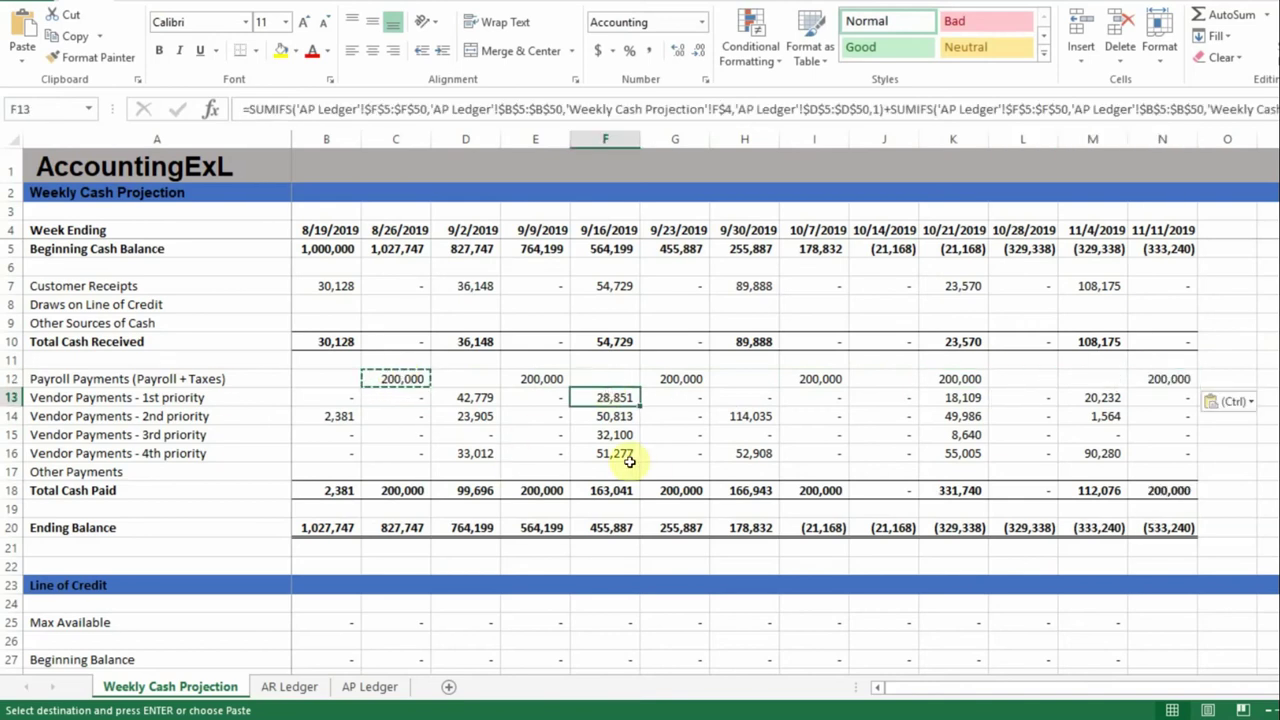
left_click(819, 527)
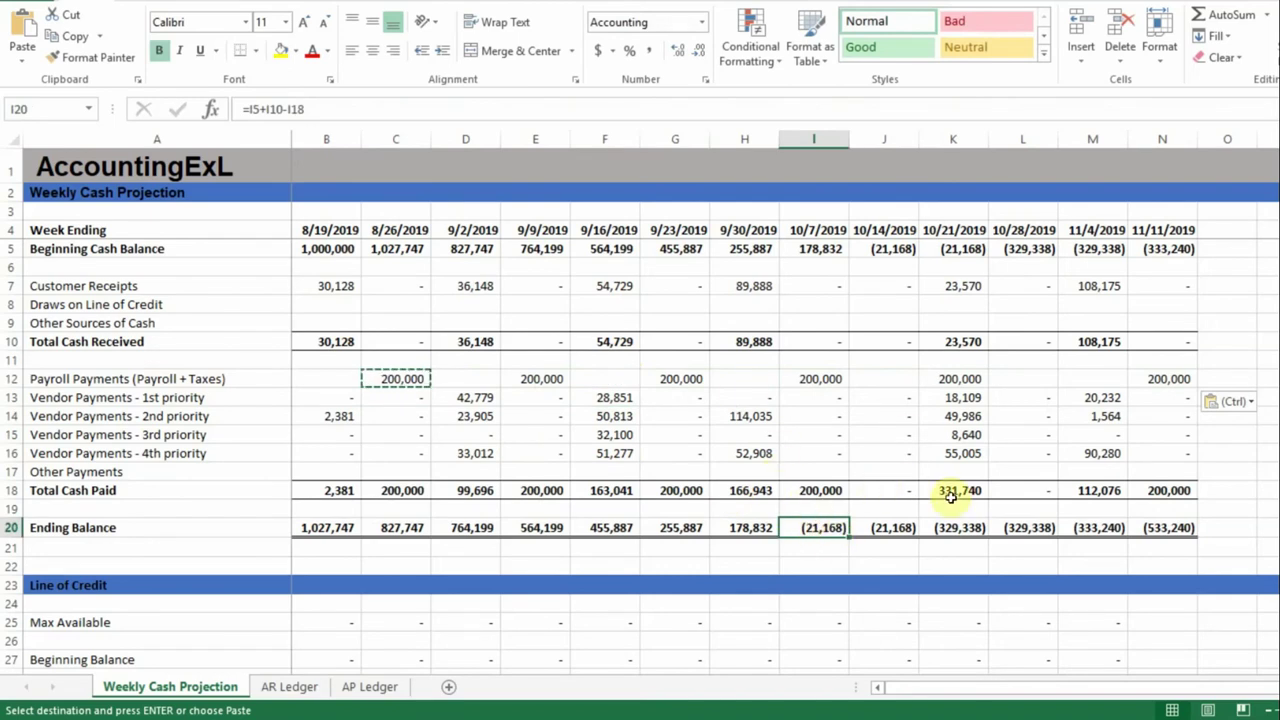
scroll(850, 410, "down", 1)
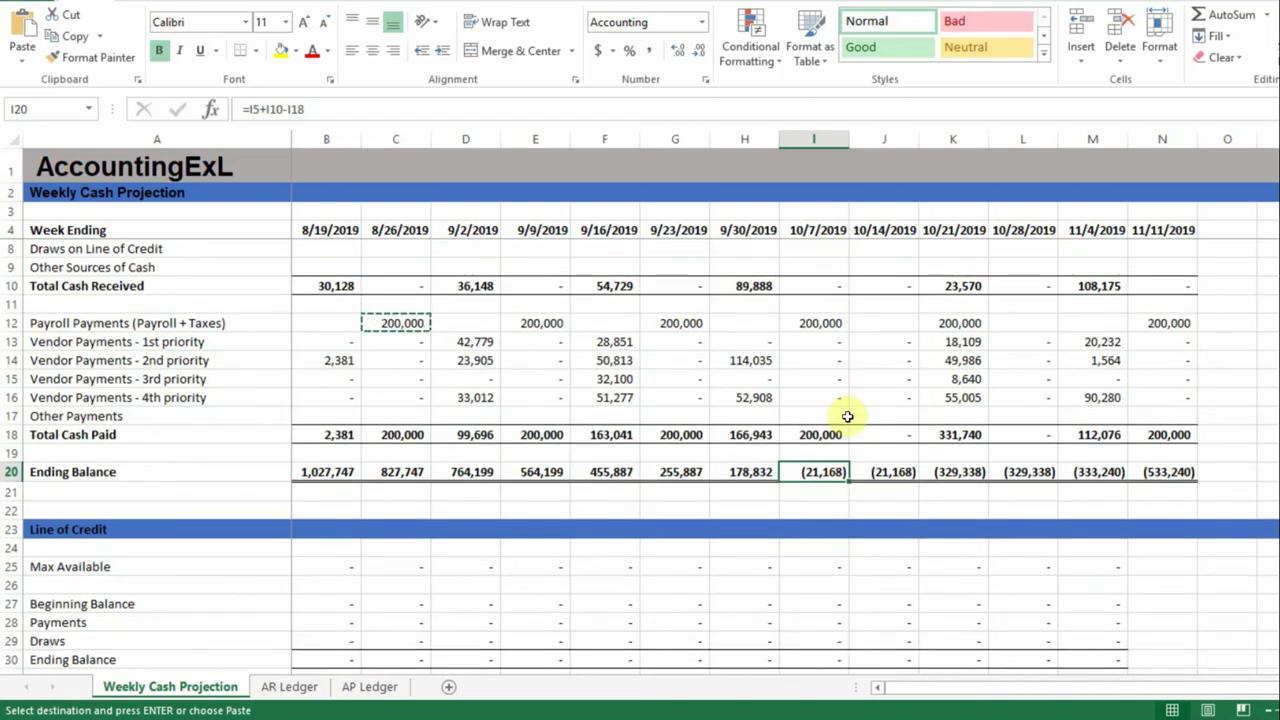
scroll(847, 416, "down", 2)
scroll(834, 416, "up", 3)
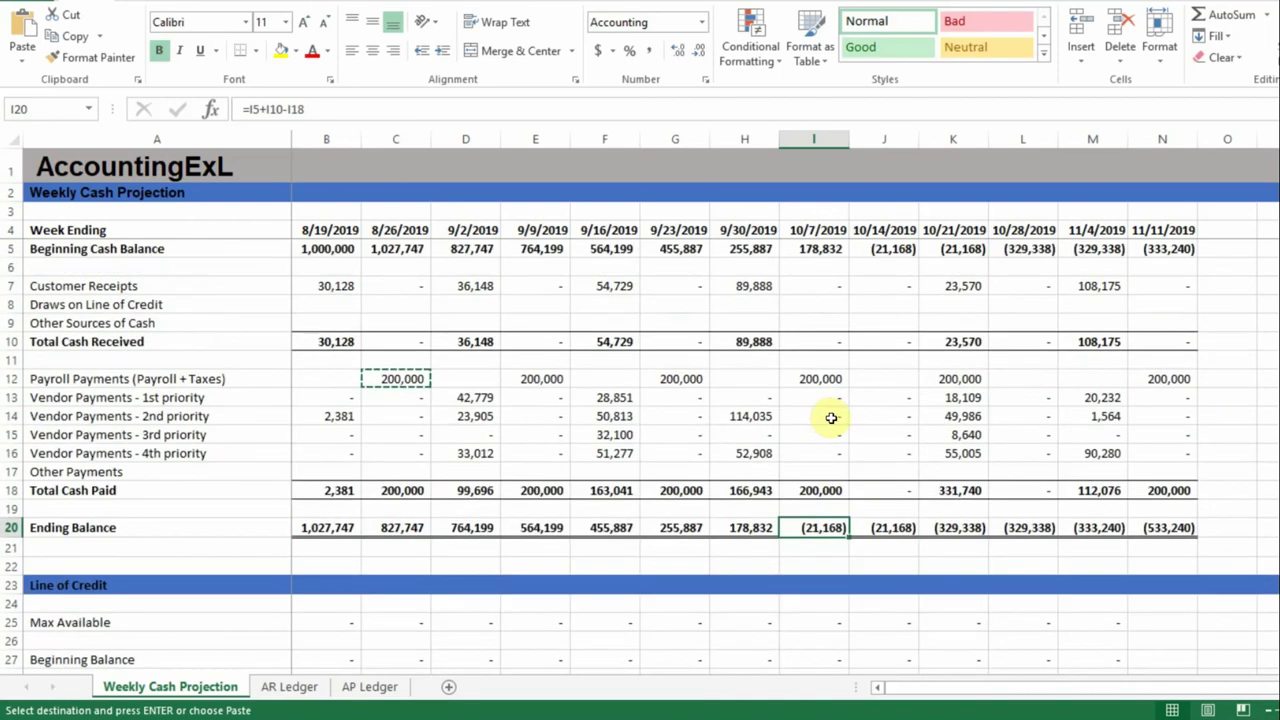
scroll(845, 440, "down", 3)
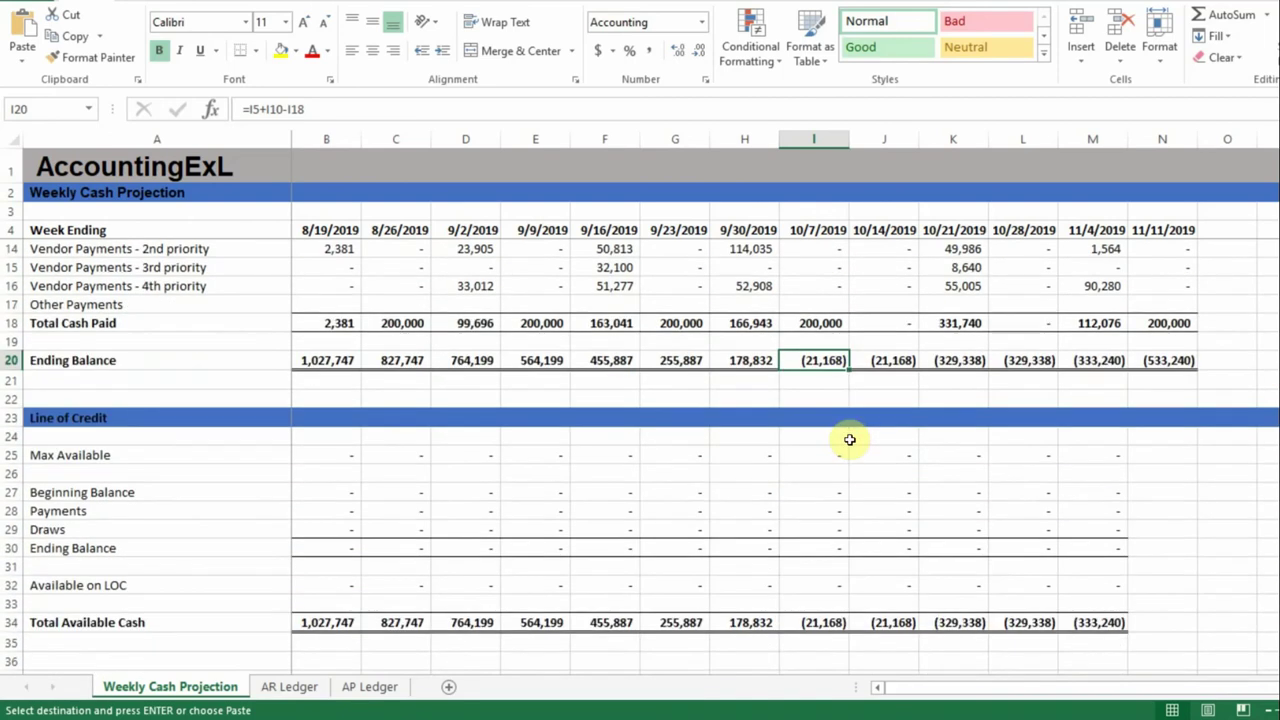
scroll(850, 438, "up", 1)
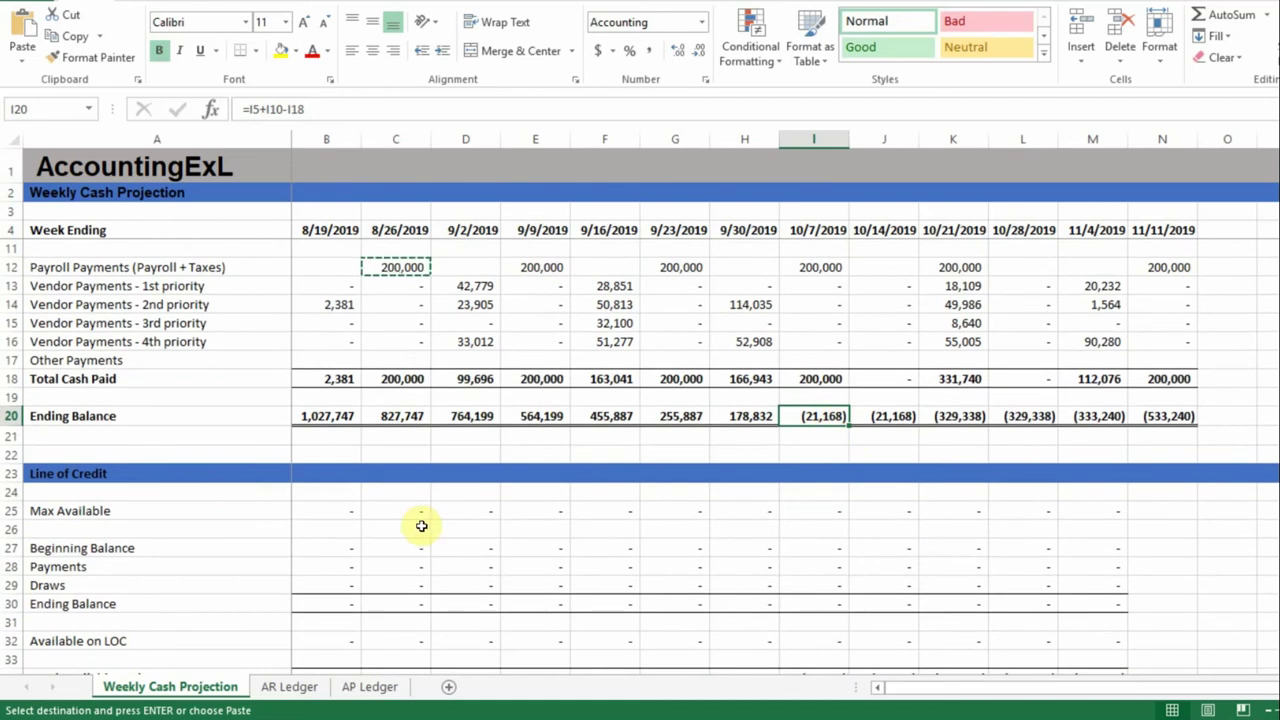
- Enter 750000 as the line of credit's Max Available in B25 for the week ending 8/19/2019
left_click(421, 526)
left_click(346, 514)
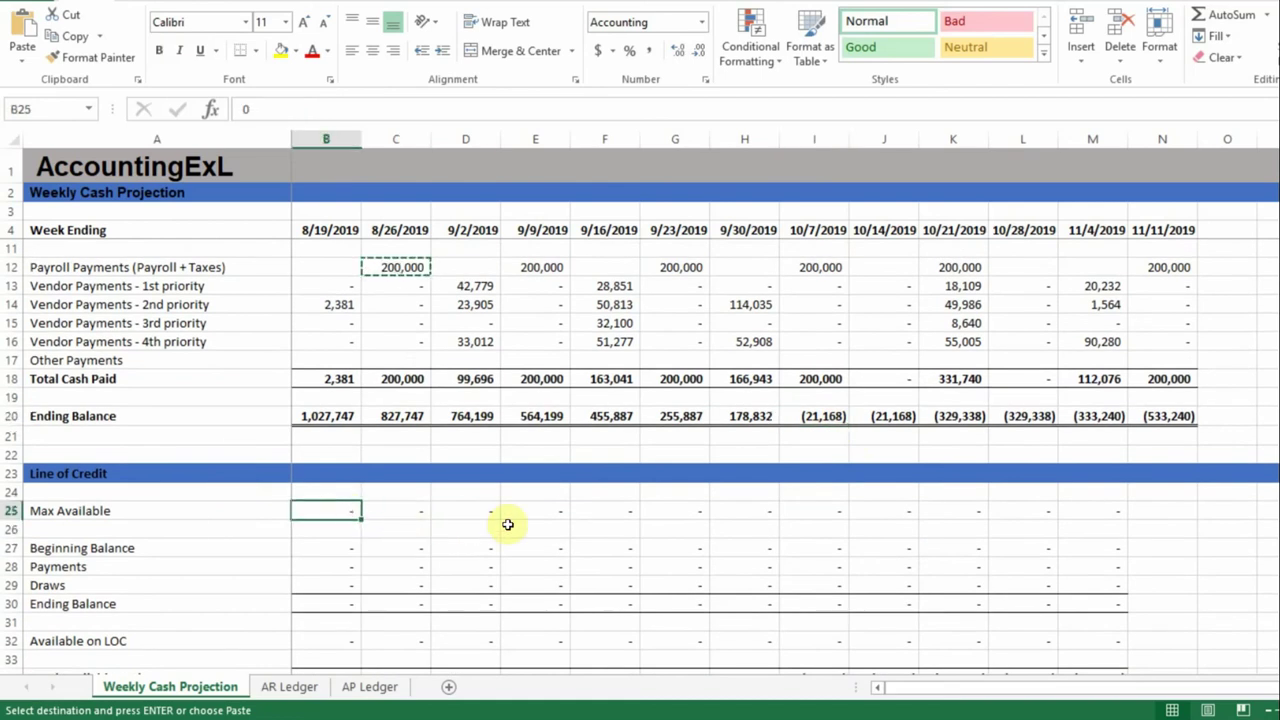
type("750000")
key("Return")
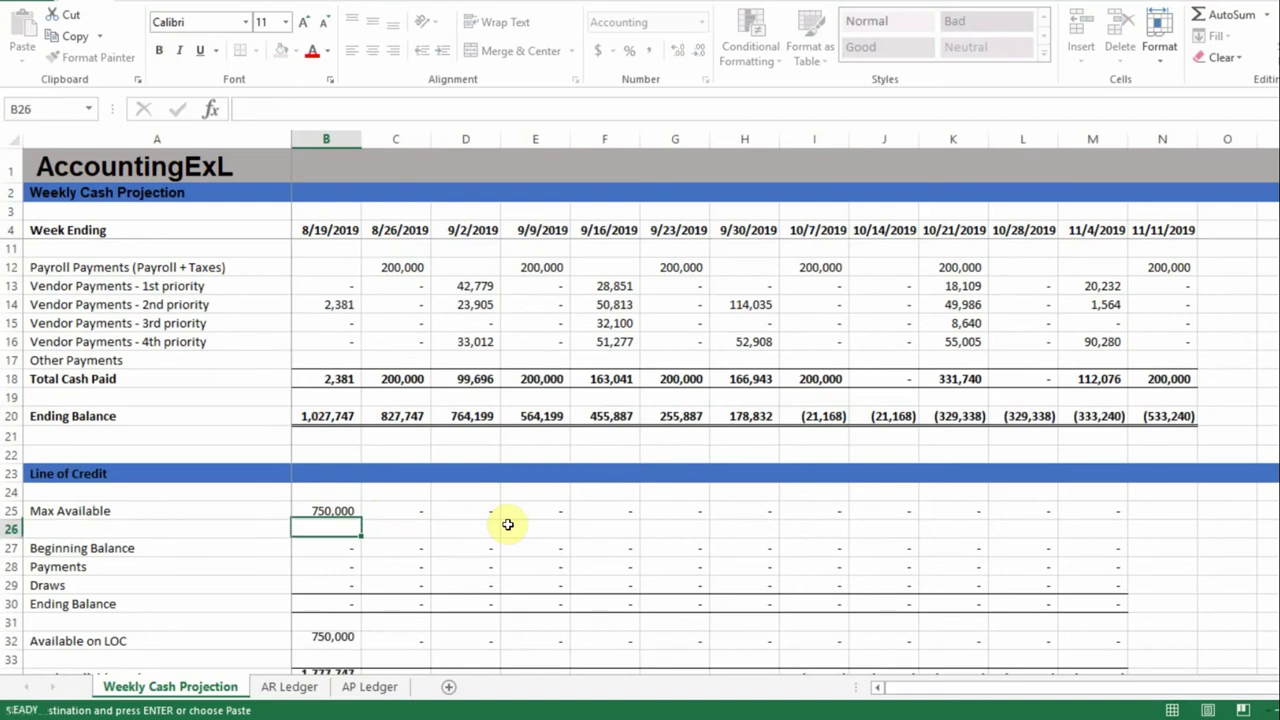
- Copy the Max Available amount in B25 across the remaining weeks through column M
left_click(317, 512)
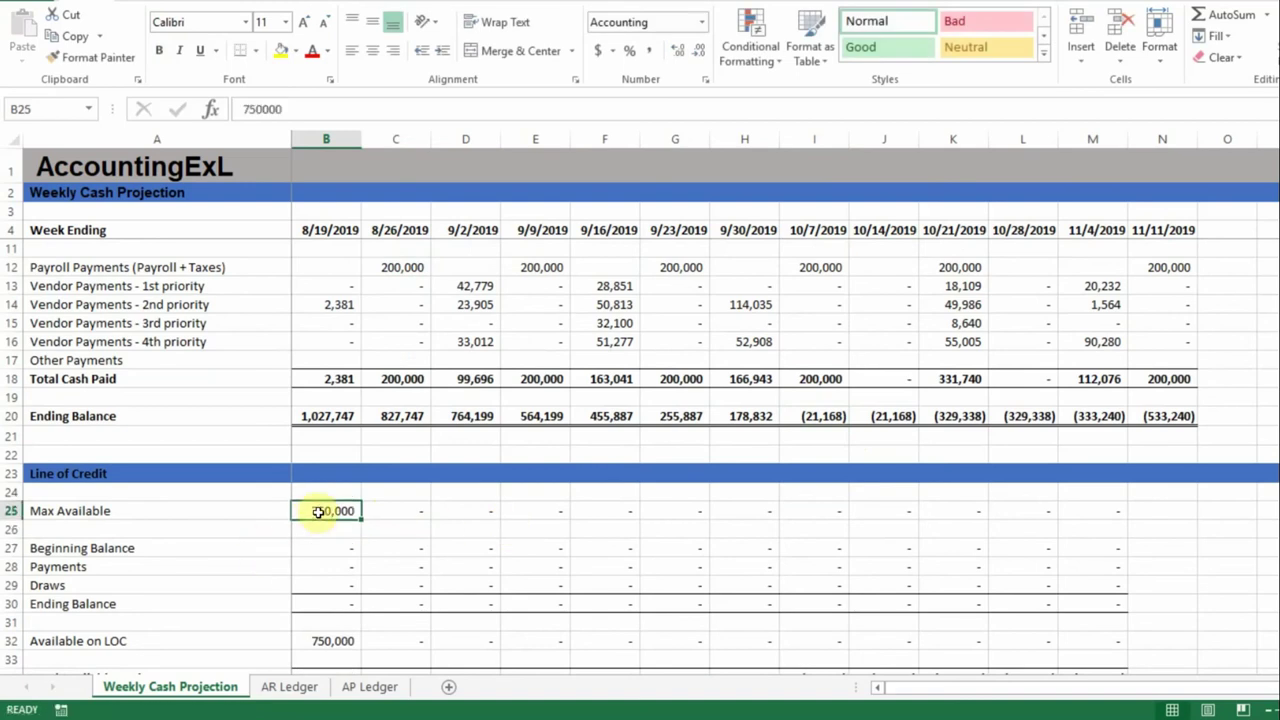
key("ctrl+c")
key("Right")
key("ctrl+v")
key("Right")
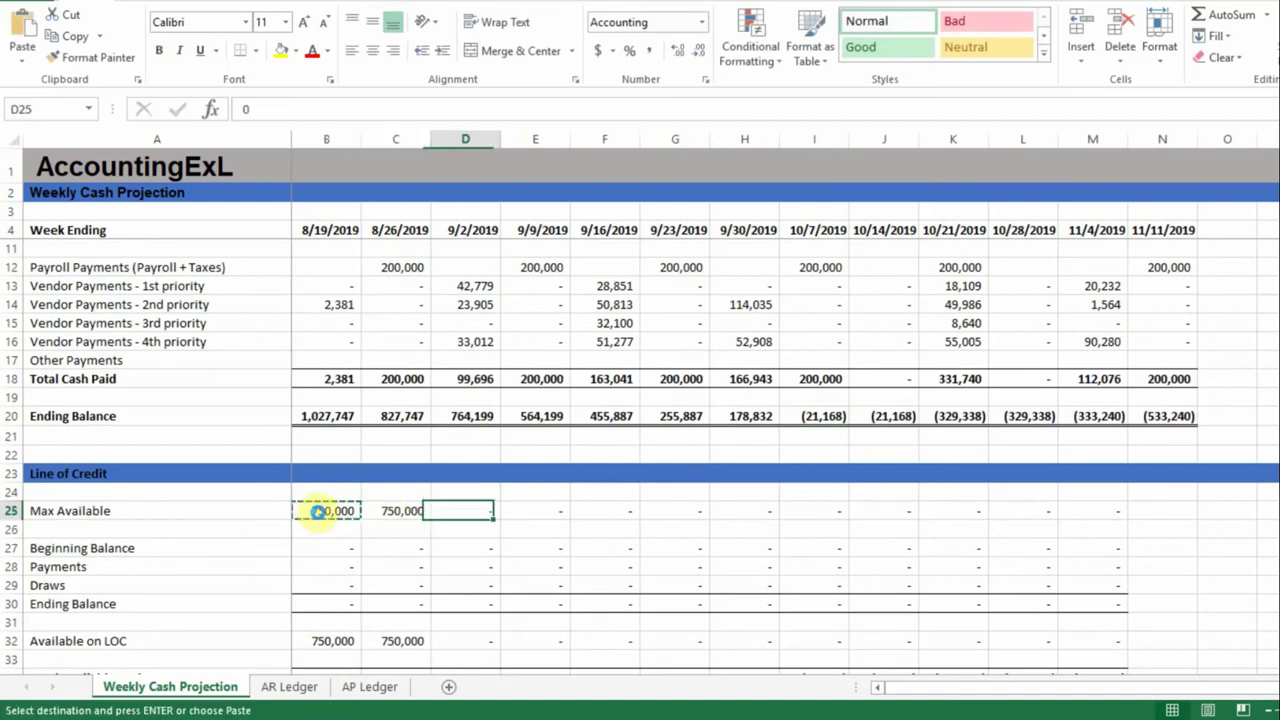
key("ctrl+v")
key("Right")
key("ctrl+v")
key("Right")
key("ctrl")
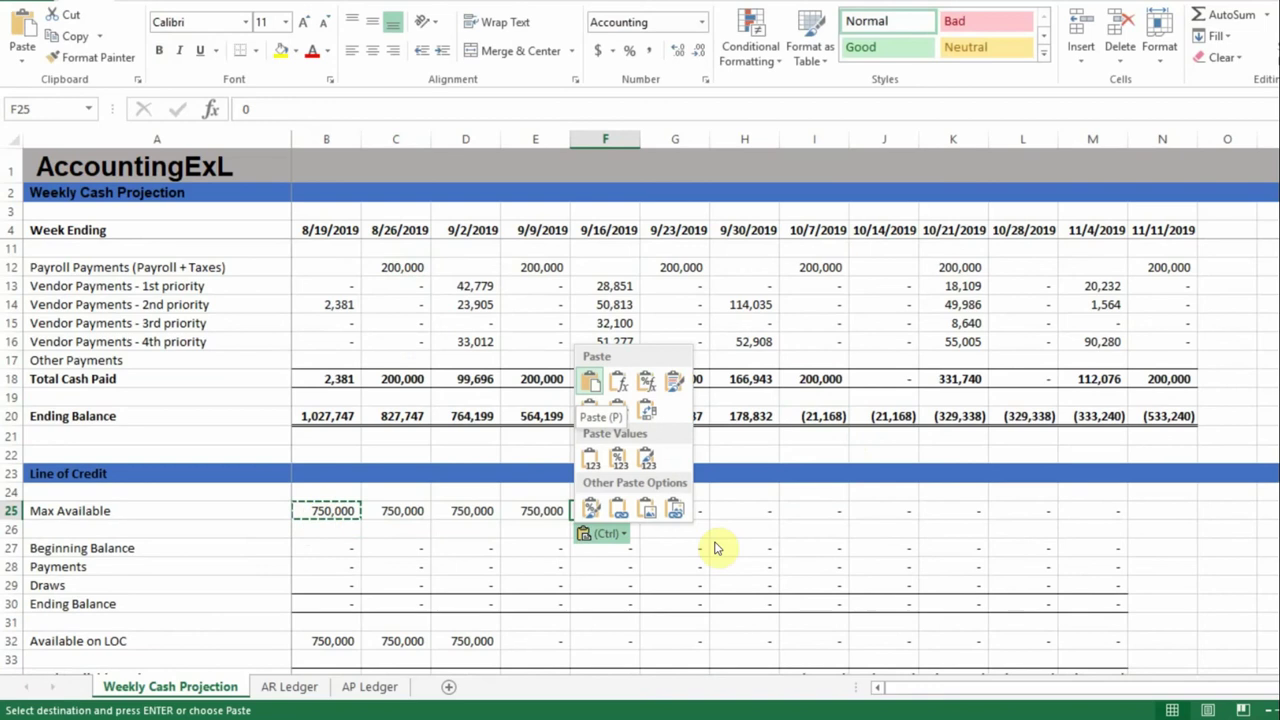
key("Escape")
left_click_drag(489, 511, 1120, 515)
left_click(955, 550)
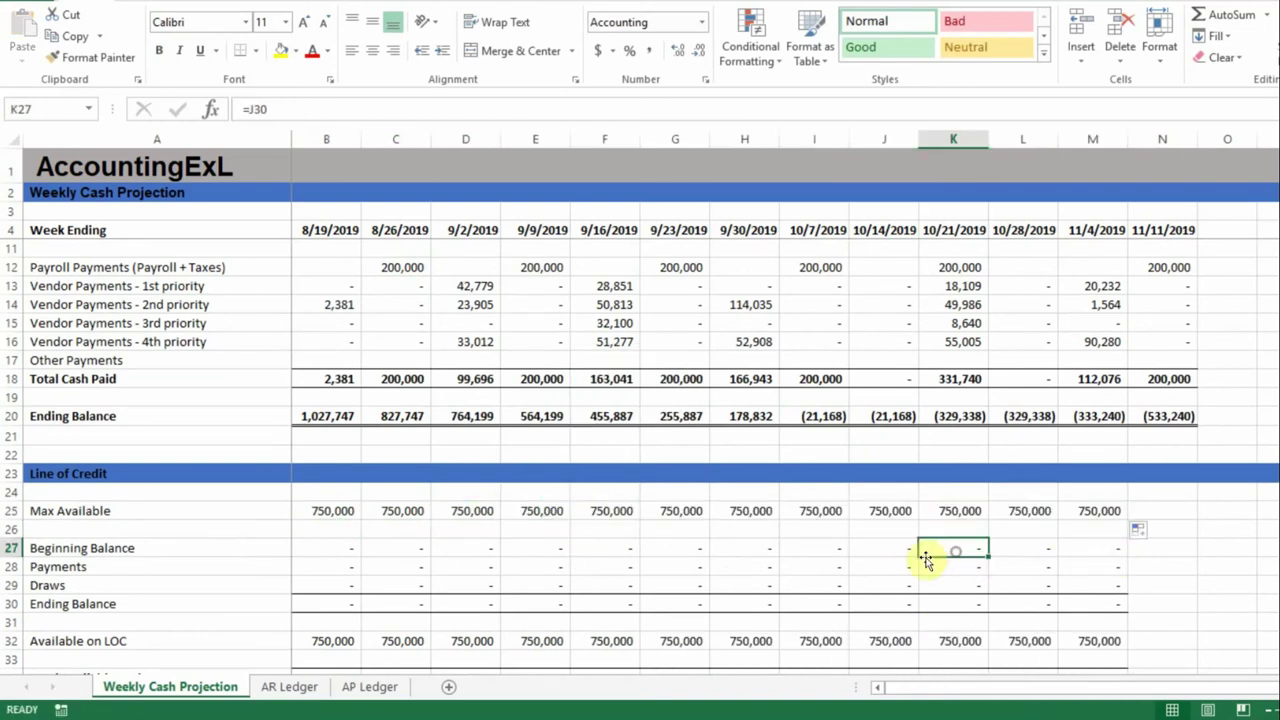
- Enter 550000 as the line of credit's Beginning Balance in B27
left_click(369, 553)
left_click(327, 549)
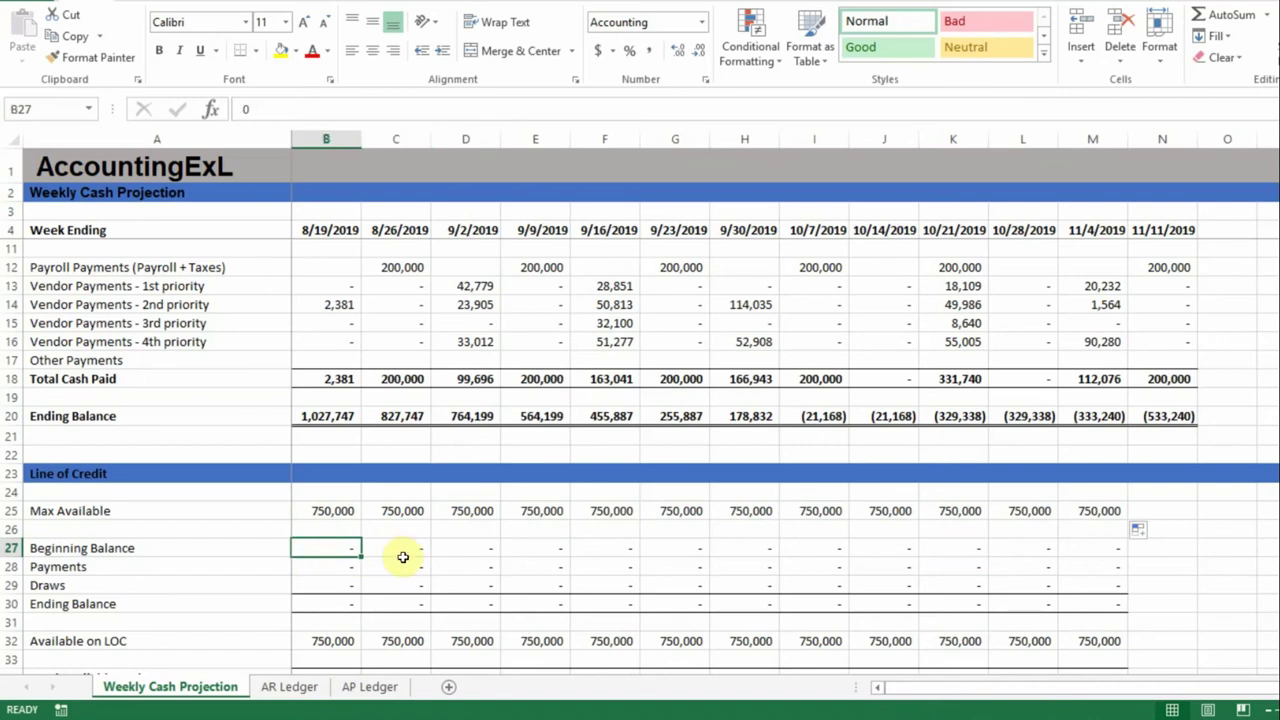
type("55")
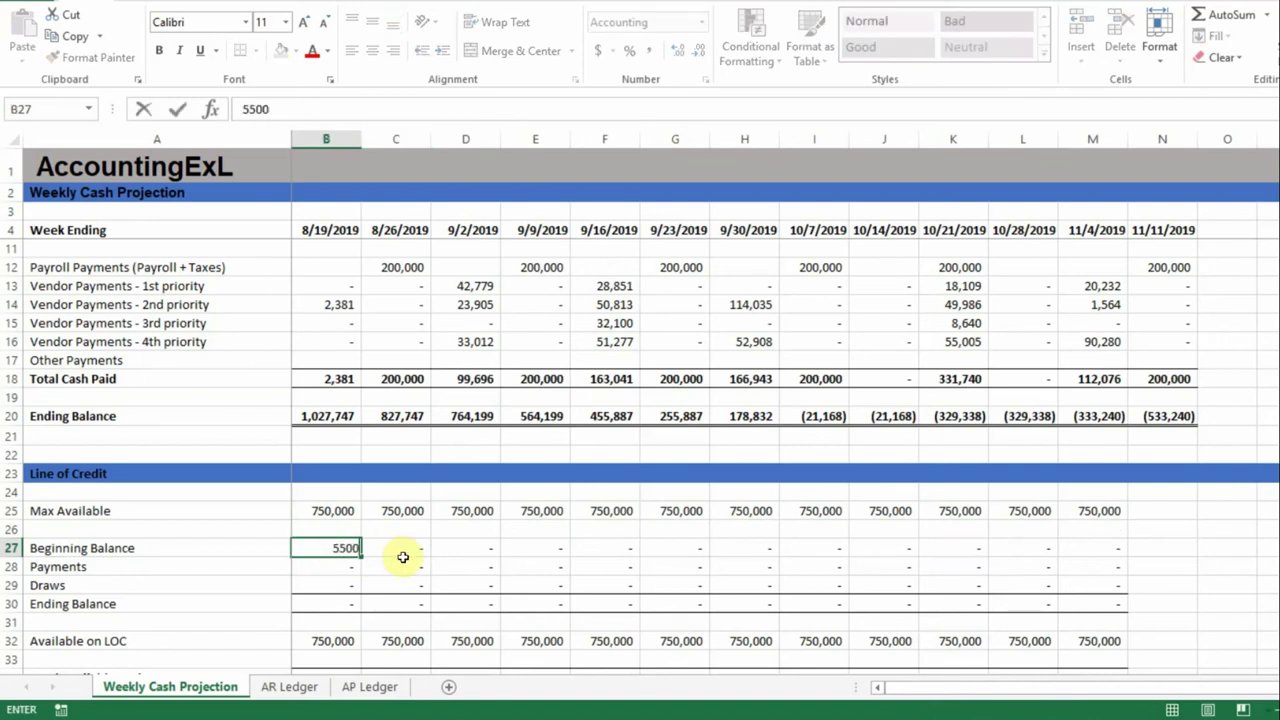
type("0,00")
key("Return")
- Inspect the Available on LOC formula in B32 and the Total Available Cash formula in B34
scroll(380, 560, "down", 1)
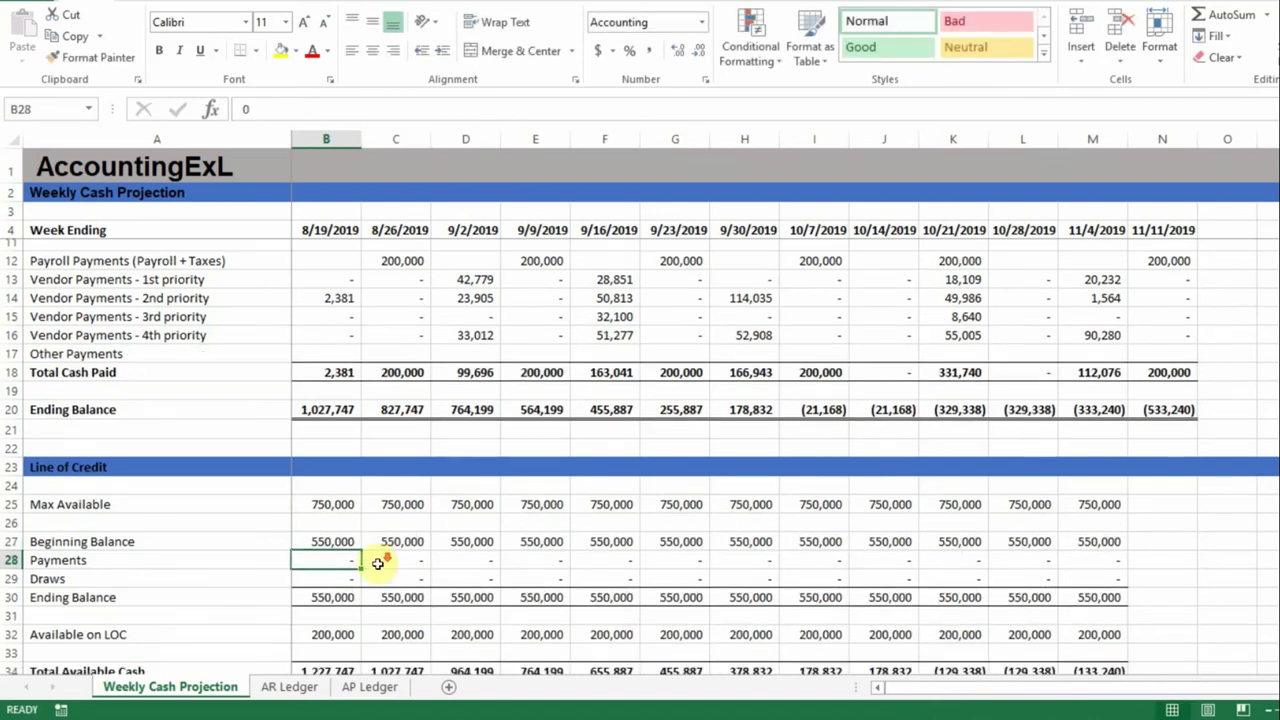
left_click(344, 586)
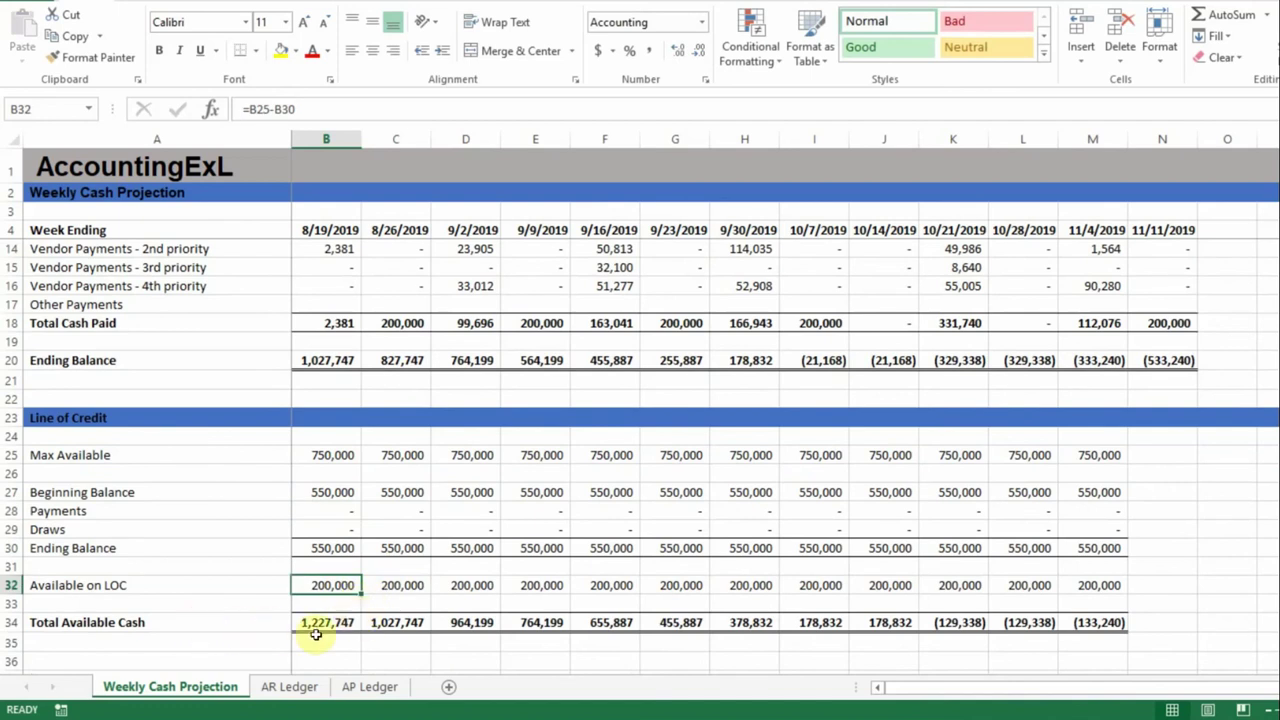
left_click(322, 624)
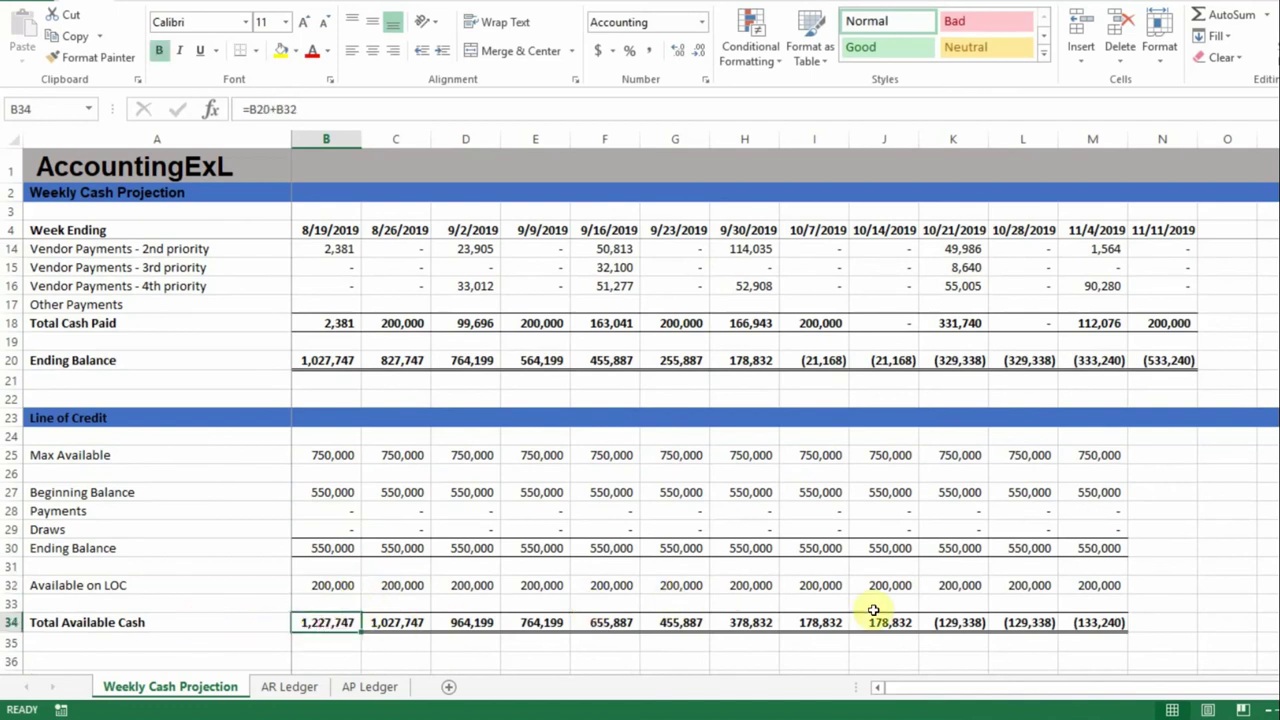
scroll(980, 594, "up", 1)
scroll(995, 585, "down", 1)
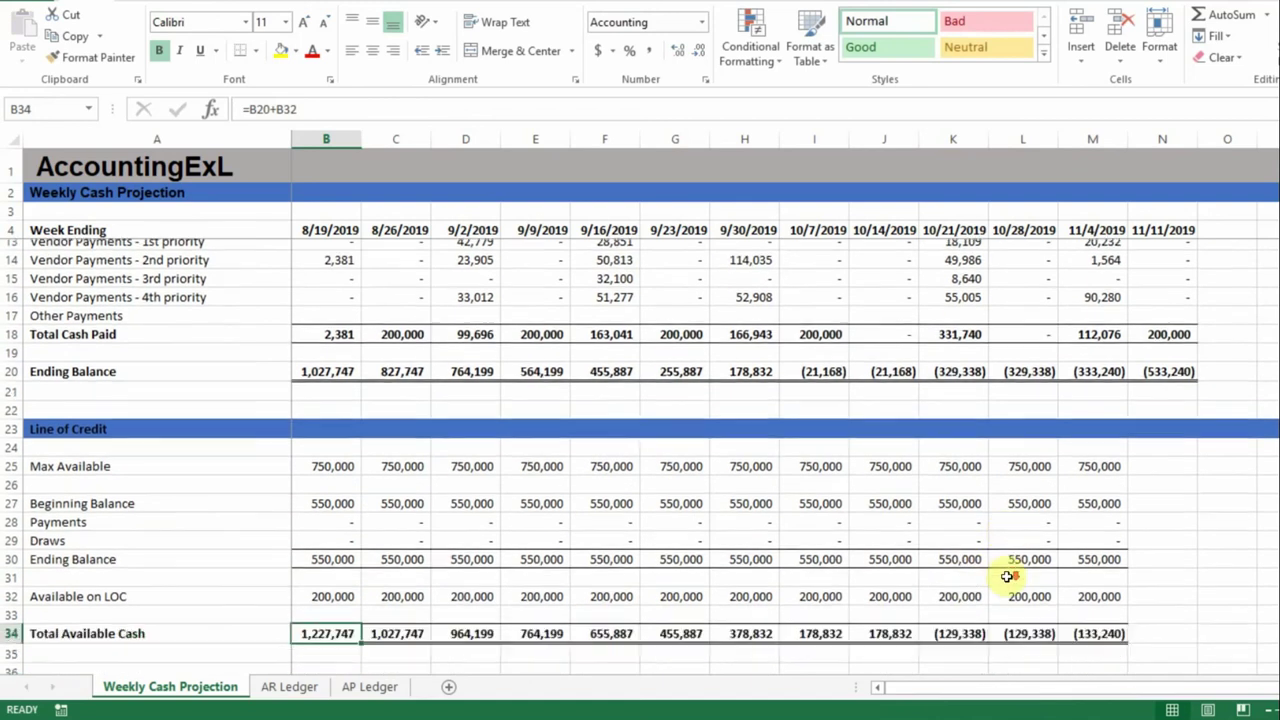
- Extend the Line of Credit section to the week ending 11/11/2019 by filling L25:M34 into column N
left_click_drag(1086, 455, 1081, 568)
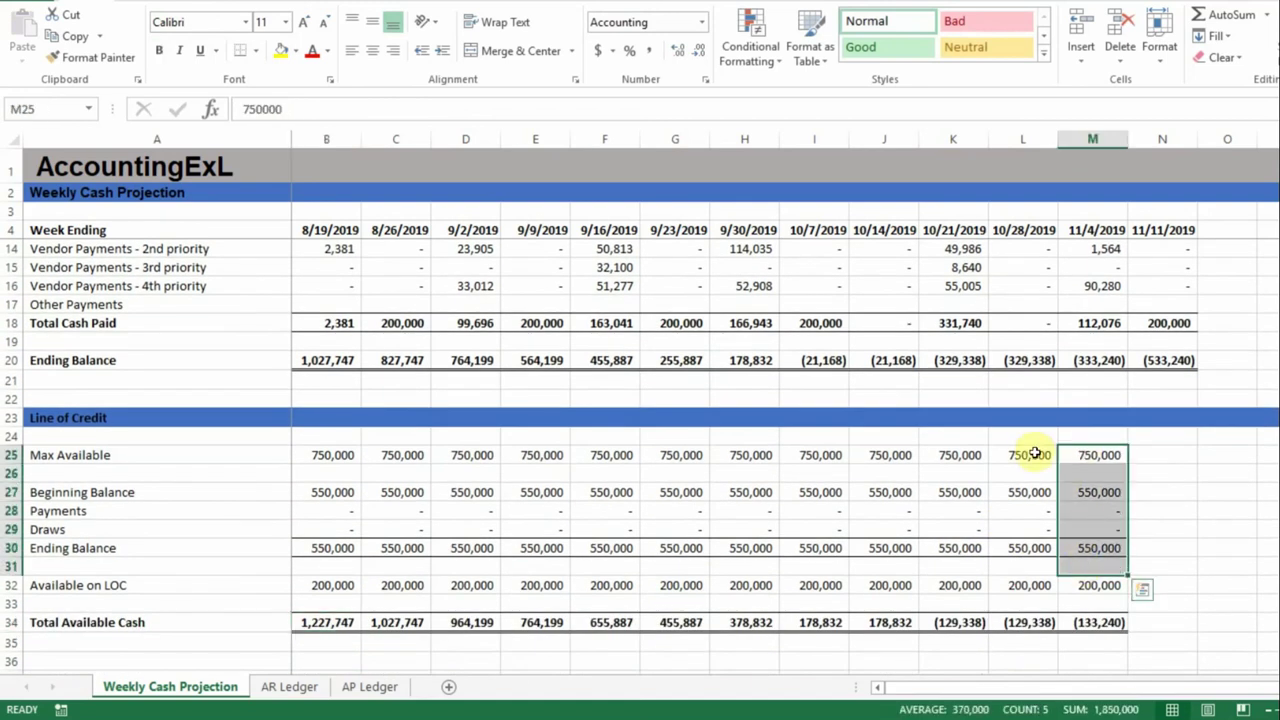
left_click_drag(1034, 451, 1136, 582)
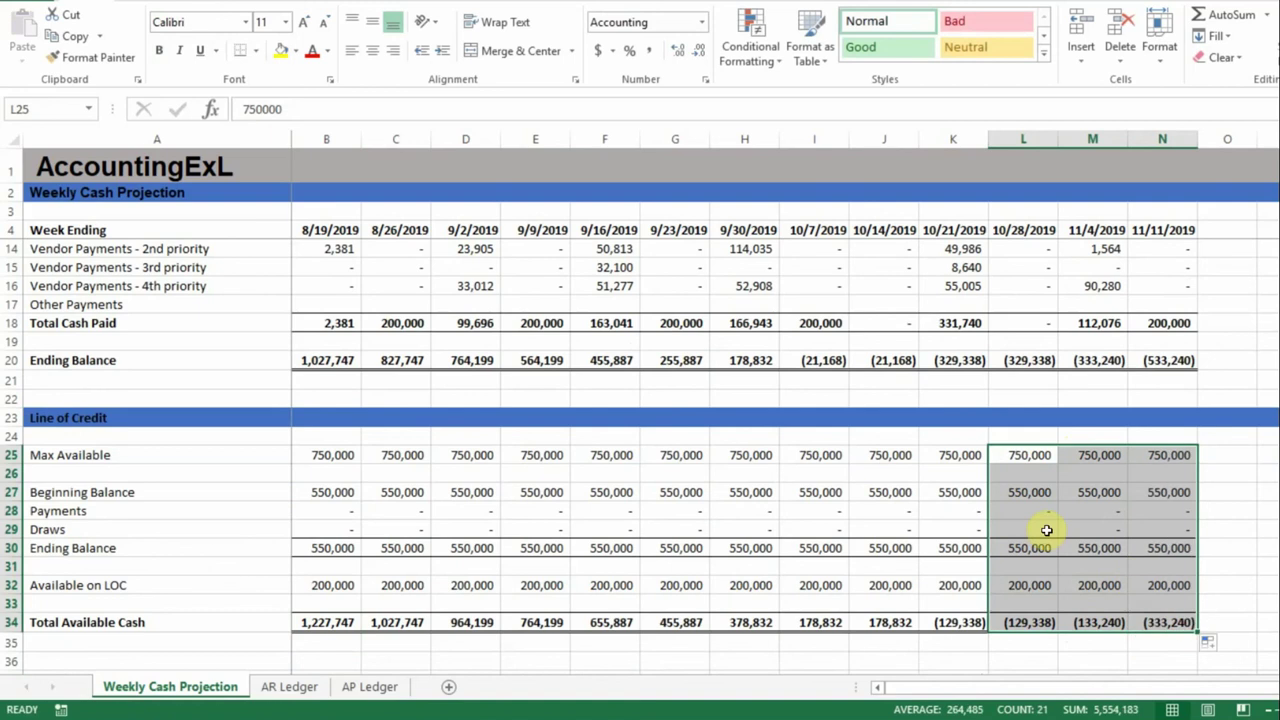
left_click(1046, 529)
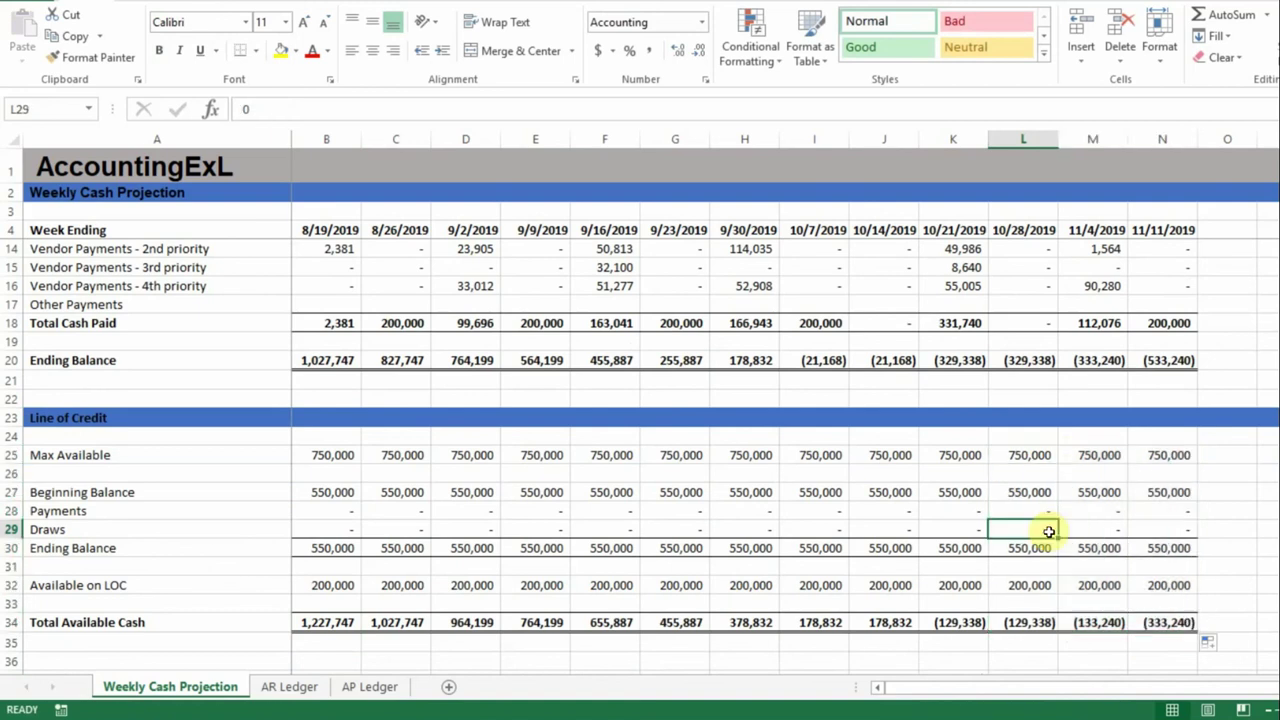
- Review the weekly receipts, payments and ending balances against the line of credit and Total Available Cash
scroll(1040, 531, "up", 2)
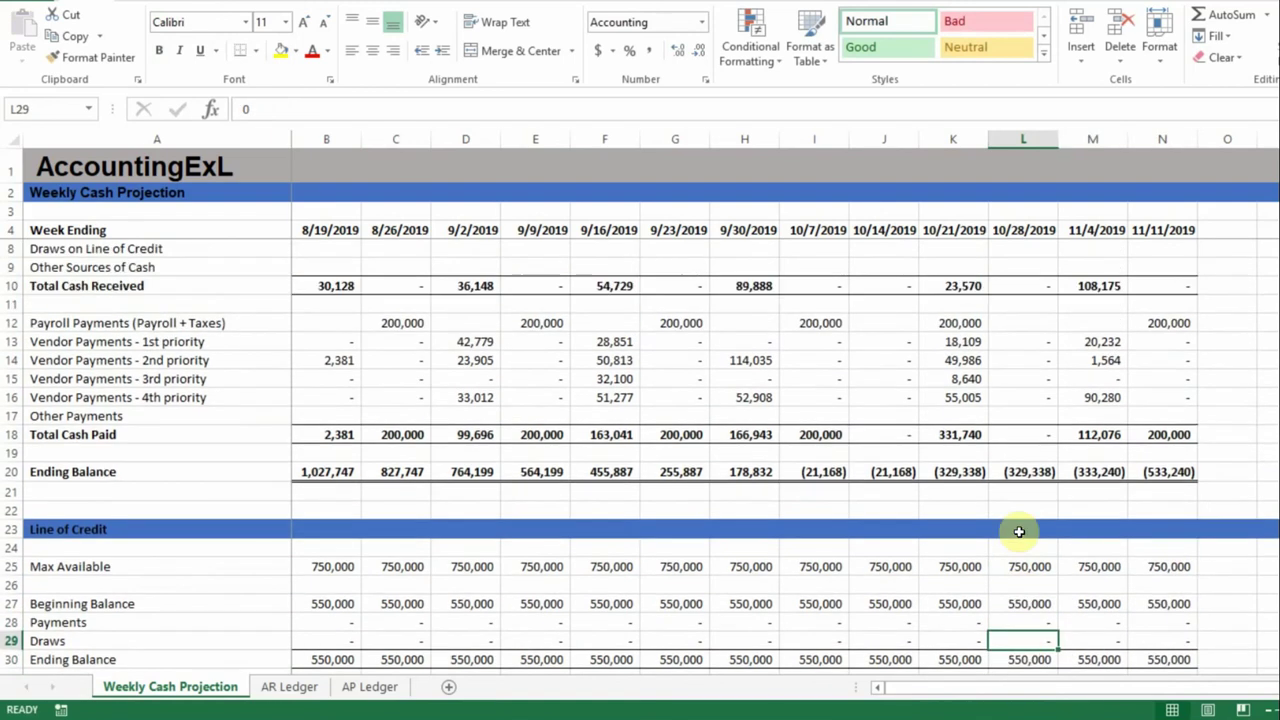
scroll(1020, 533, "down", 1)
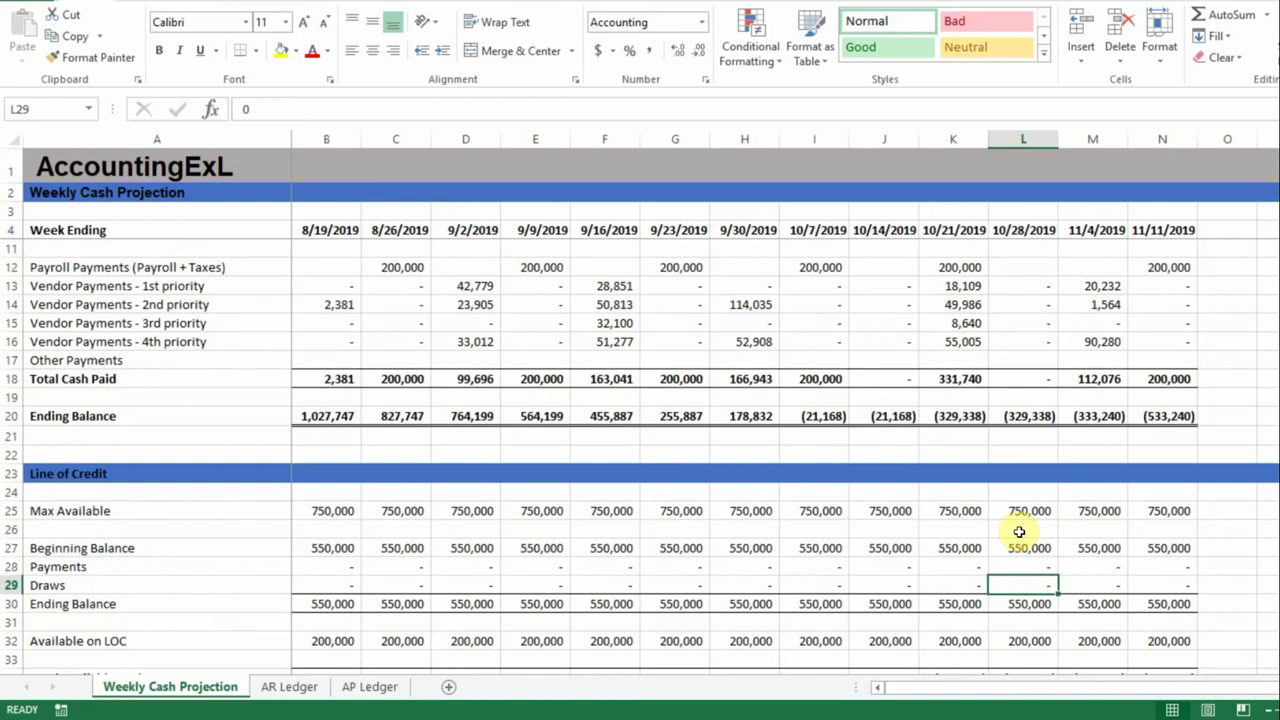
scroll(1020, 531, "down", 1)
scroll(1020, 529, "up", 3)
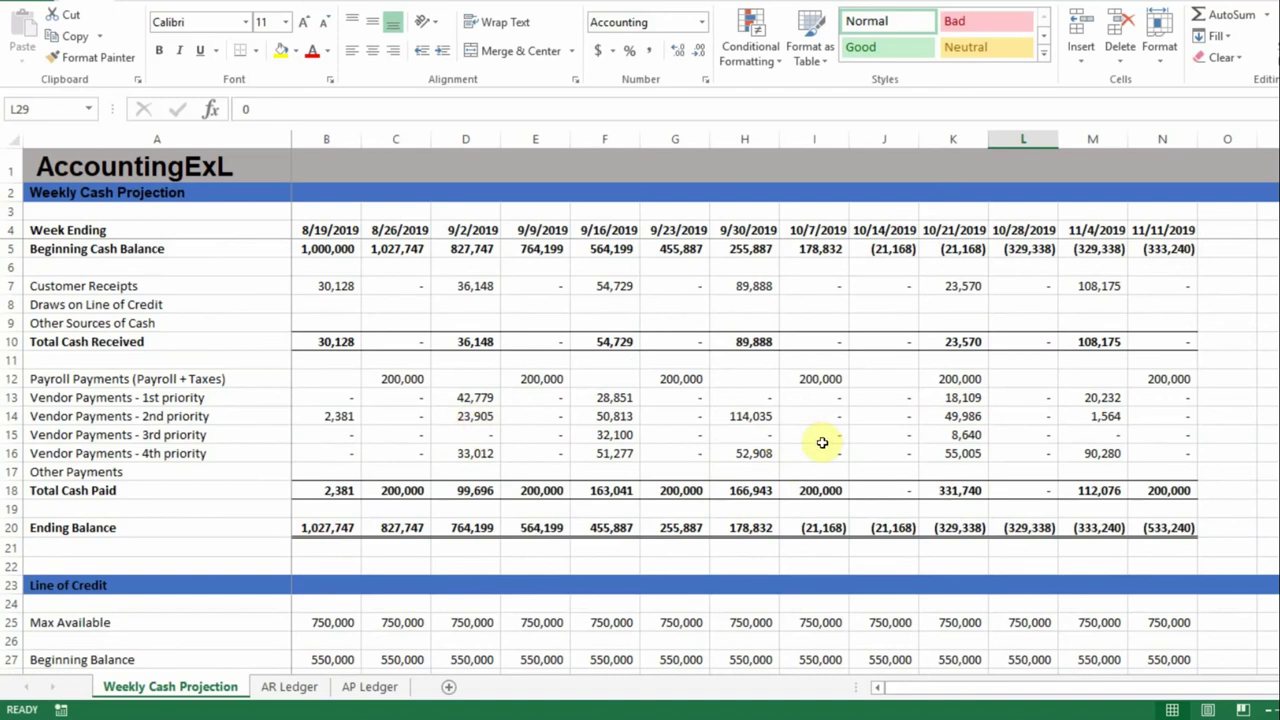
scroll(1175, 458, "down", 2)
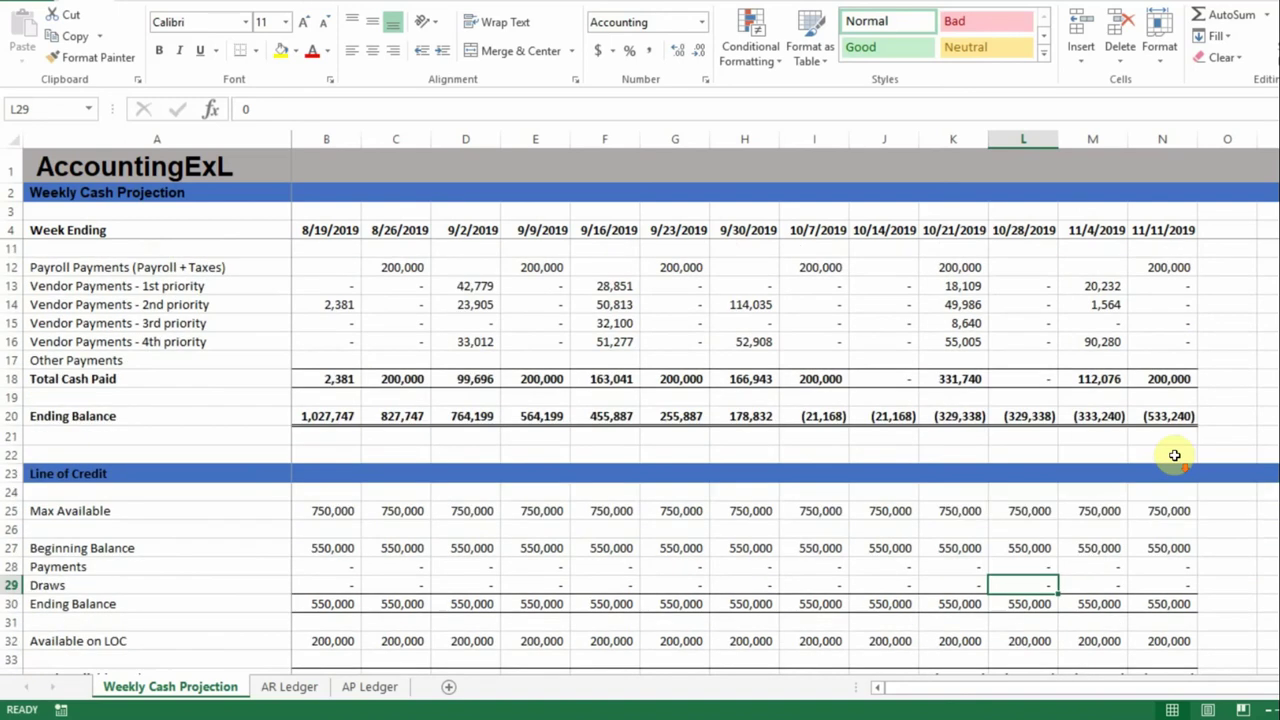
scroll(1150, 446, "up", 1)
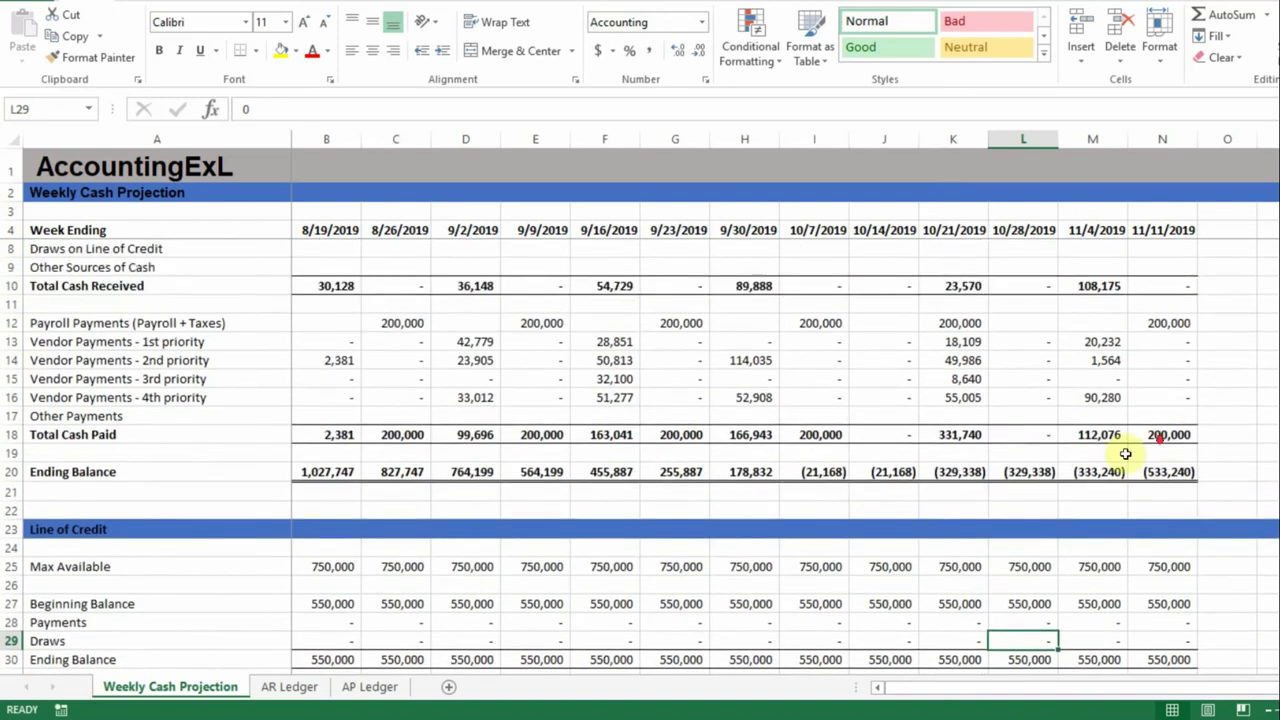
scroll(757, 549, "down", 2)
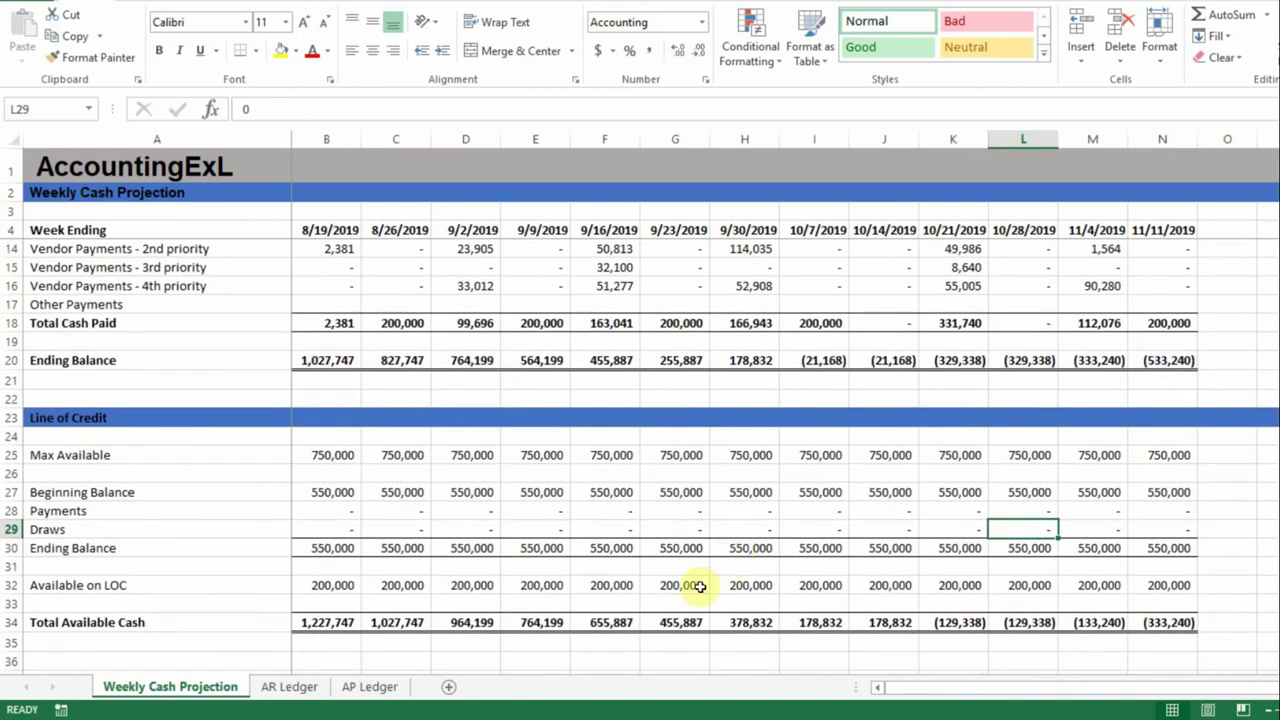
- Enter a 200000 draw on the line of credit for the week ending 9/30/2019 in H8
scroll(702, 575, "up", 3)
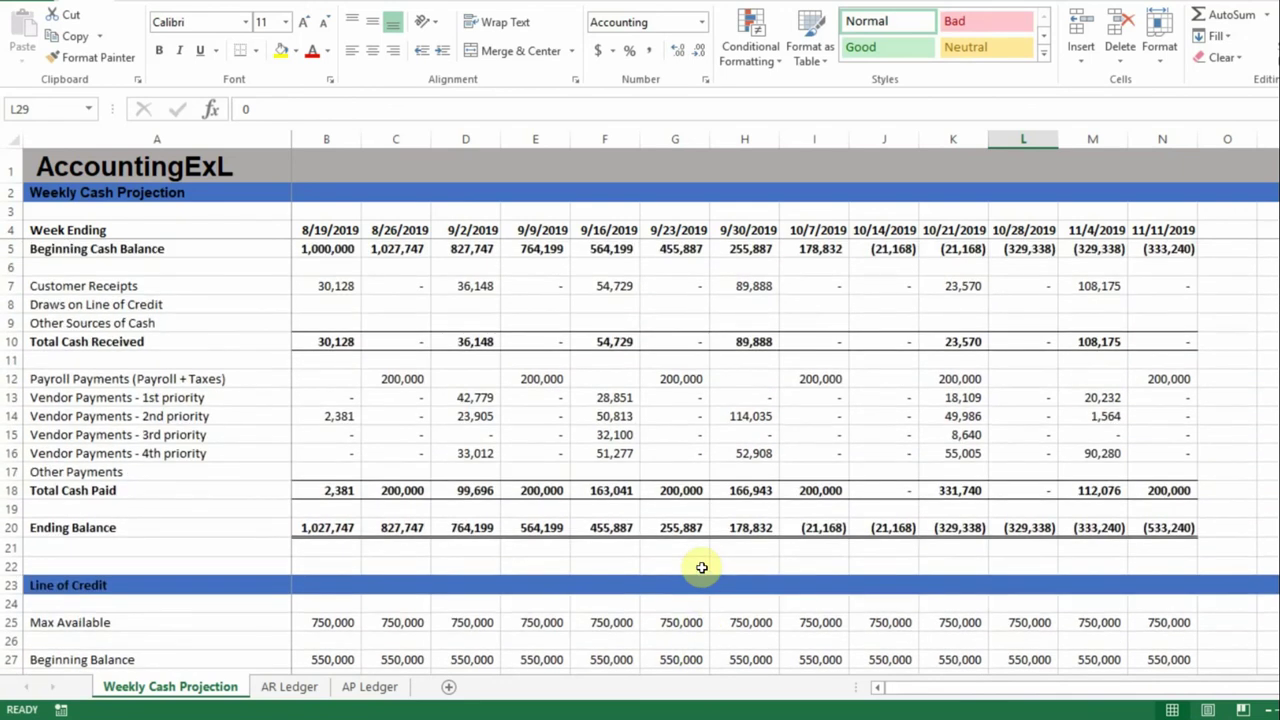
scroll(700, 570, "down", 1)
scroll(700, 565, "up", 1)
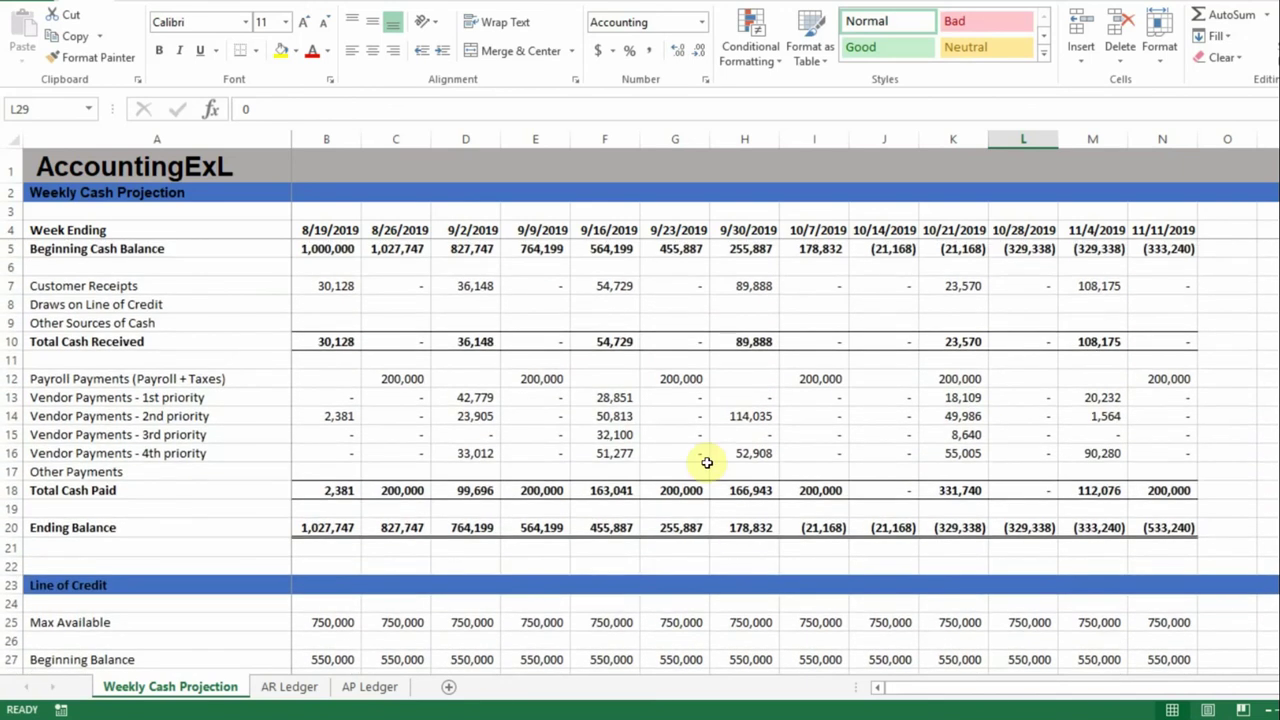
left_click(756, 305)
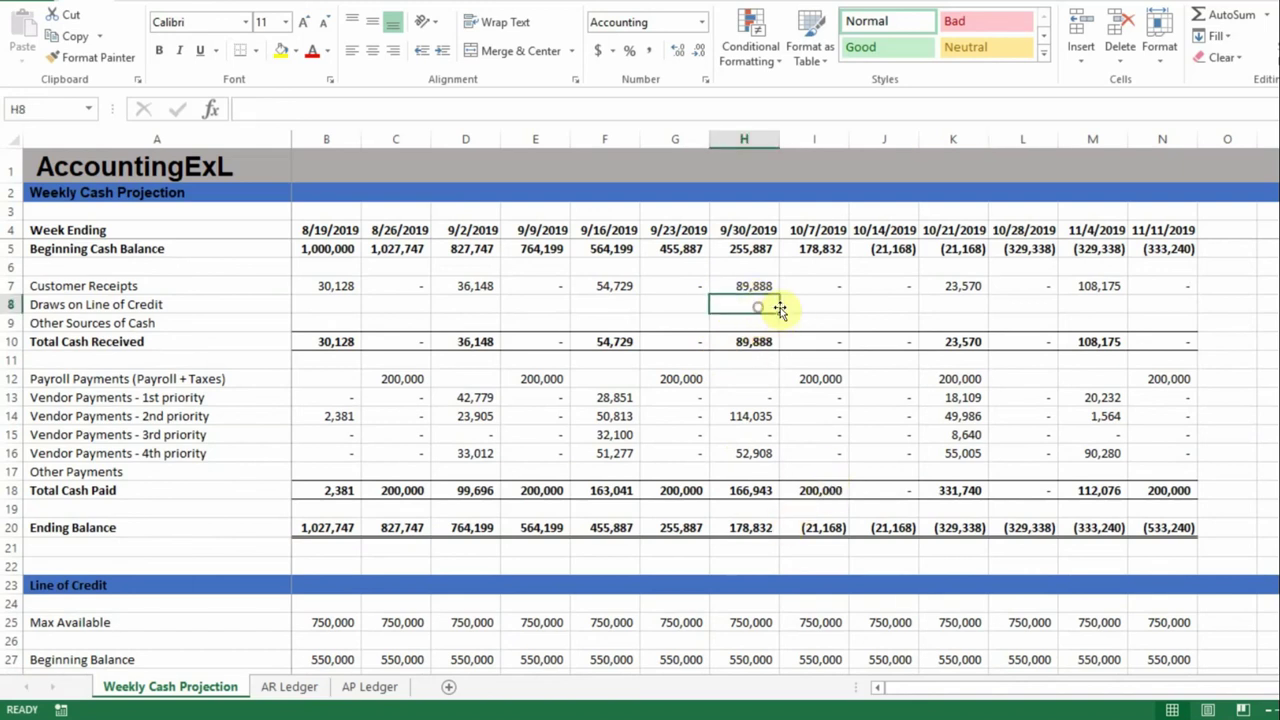
type("200000")
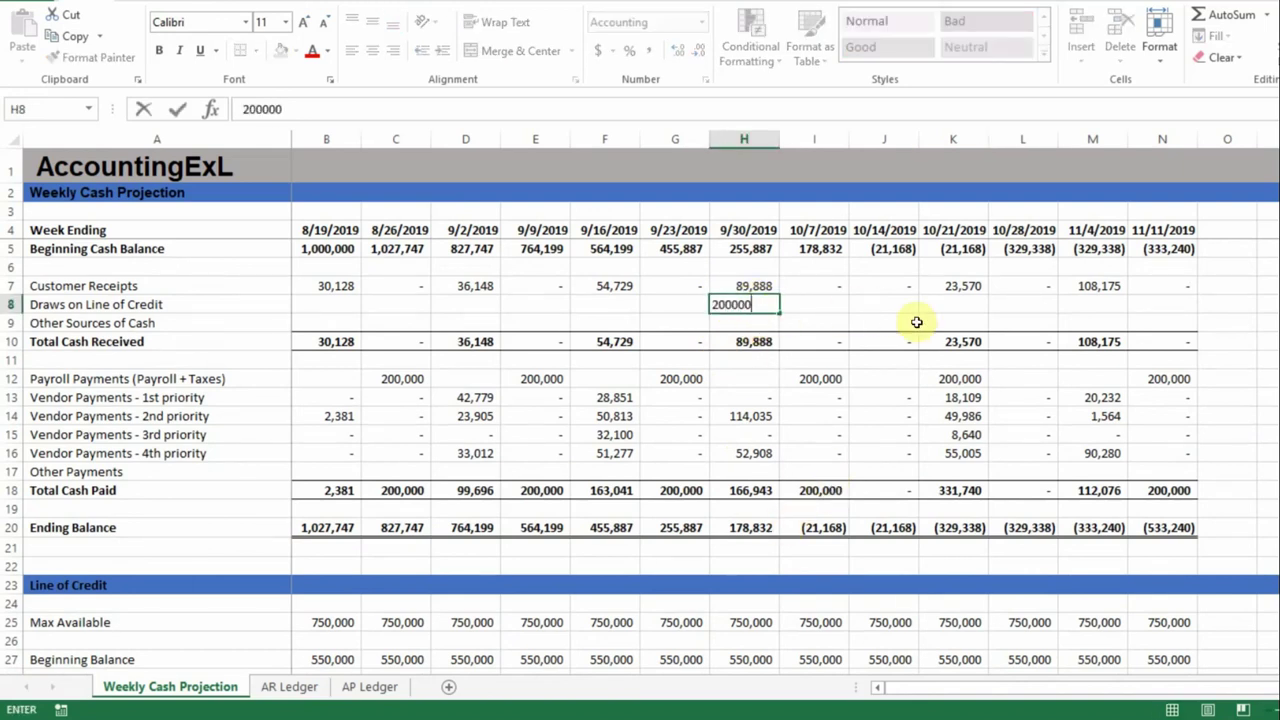
key("Return")
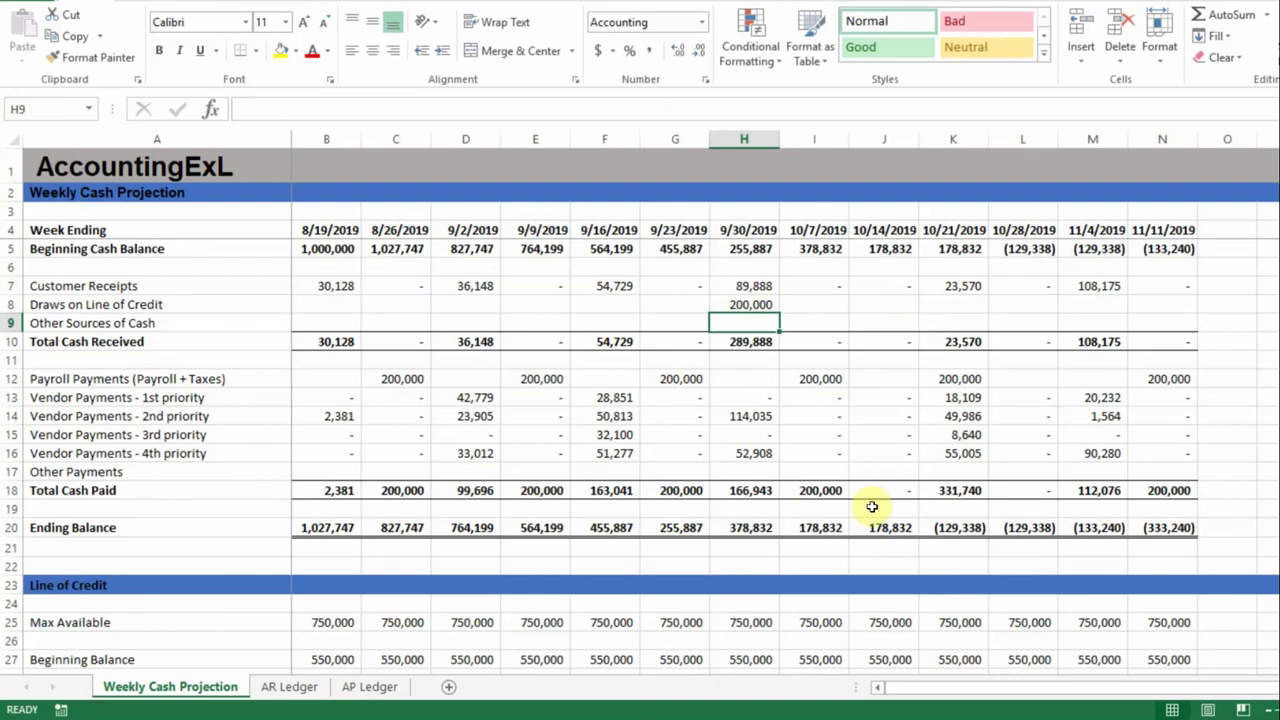
- Clear the 4th priority vendor payments for the weeks ending 9/2/2019 through 11/4/2019 in D16:M16
scroll(1110, 532, "down", 1)
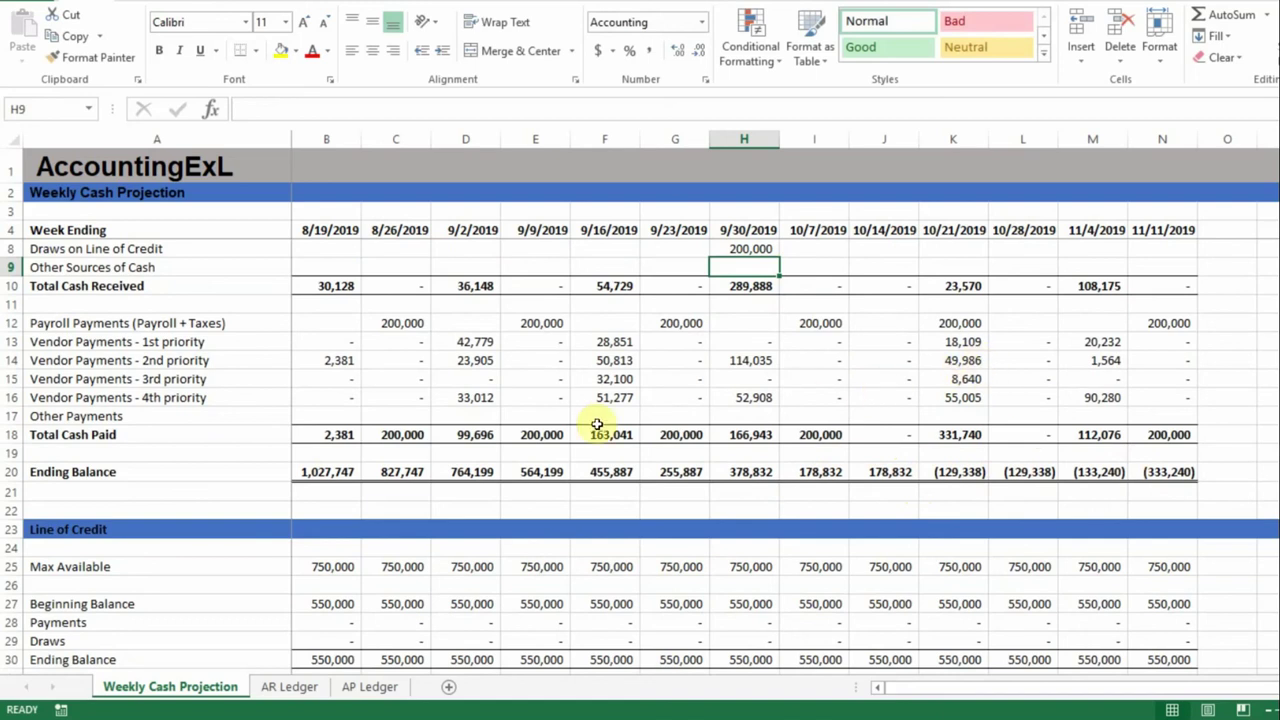
left_click(237, 344)
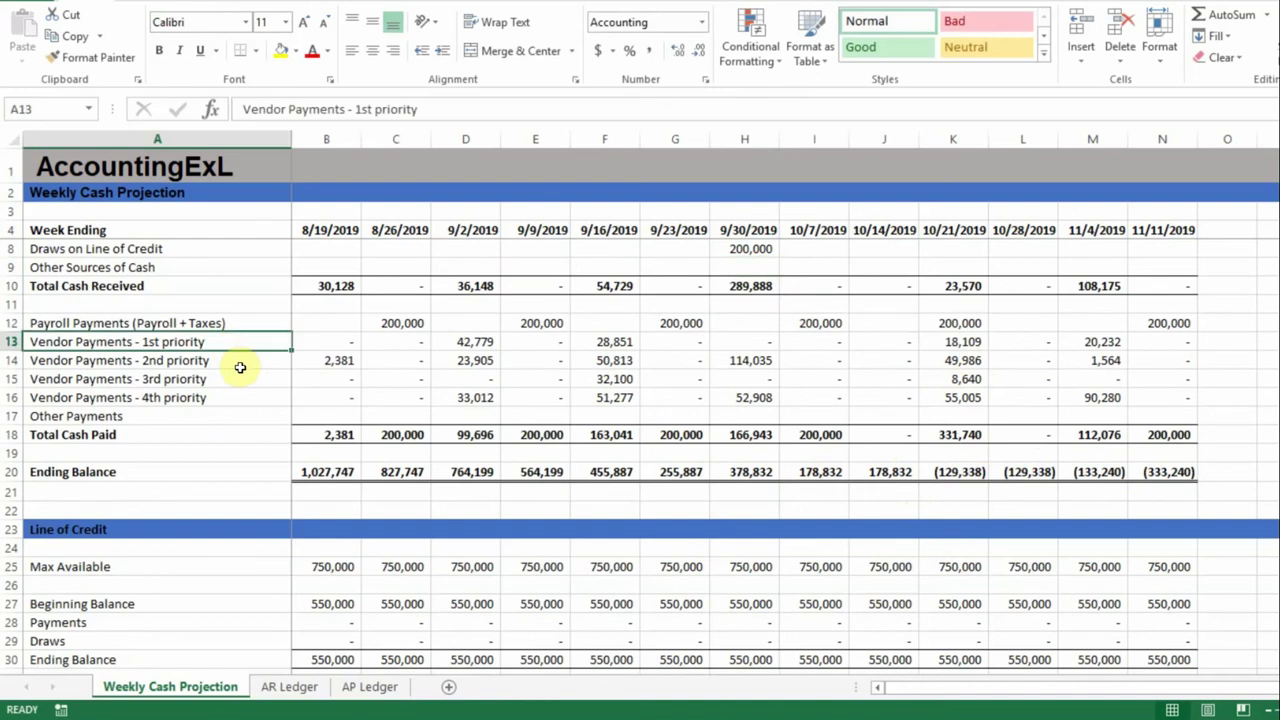
left_click(241, 362)
left_click(234, 338)
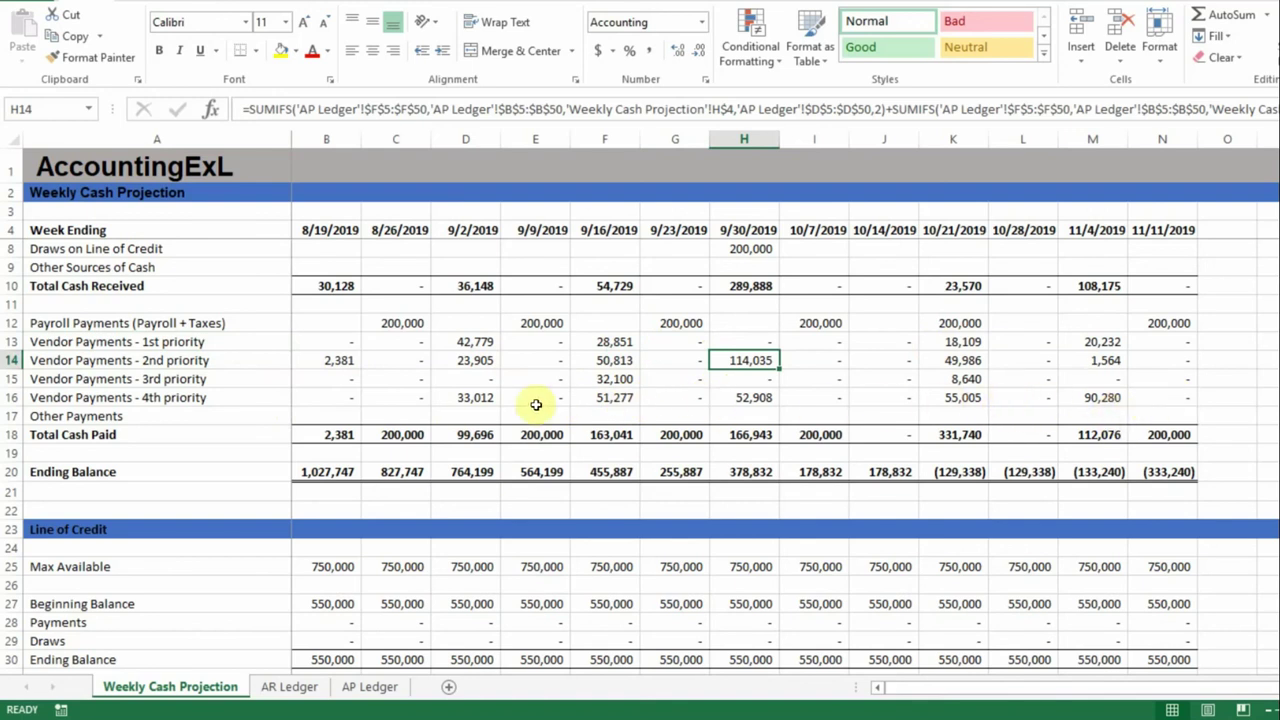
left_click_drag(480, 399, 1088, 401)
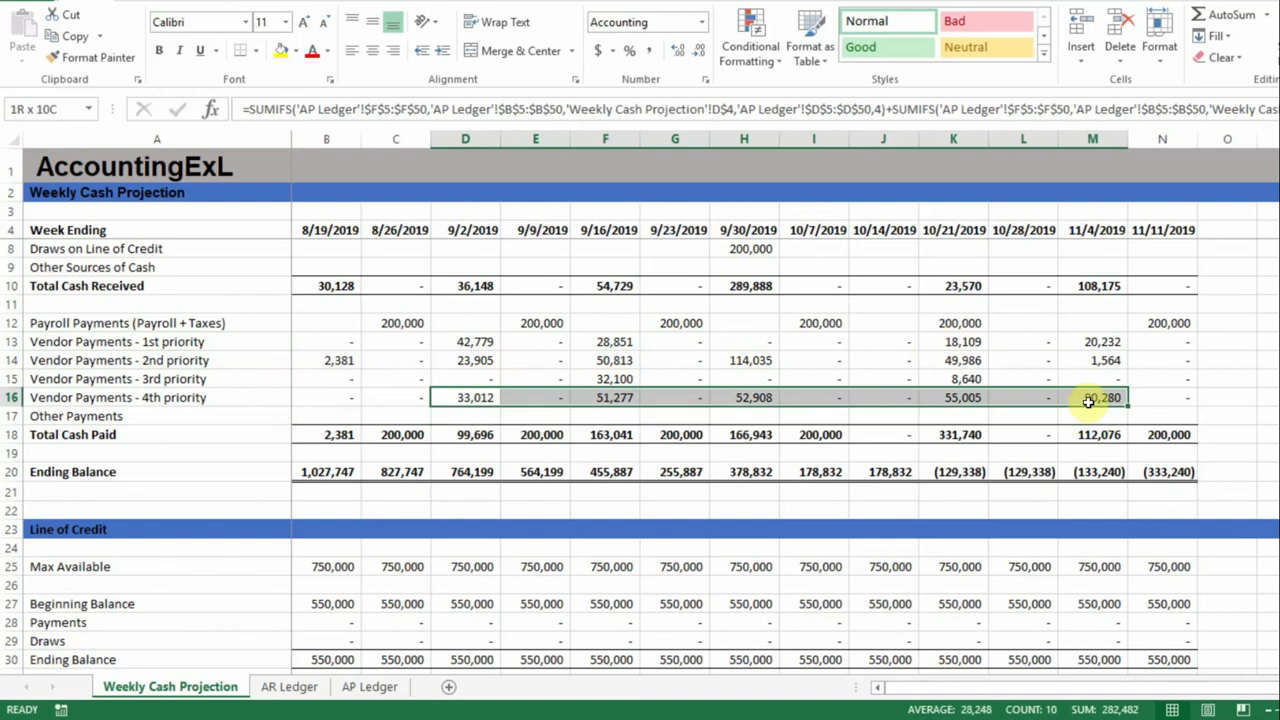
left_click_drag(1088, 401, 1088, 401)
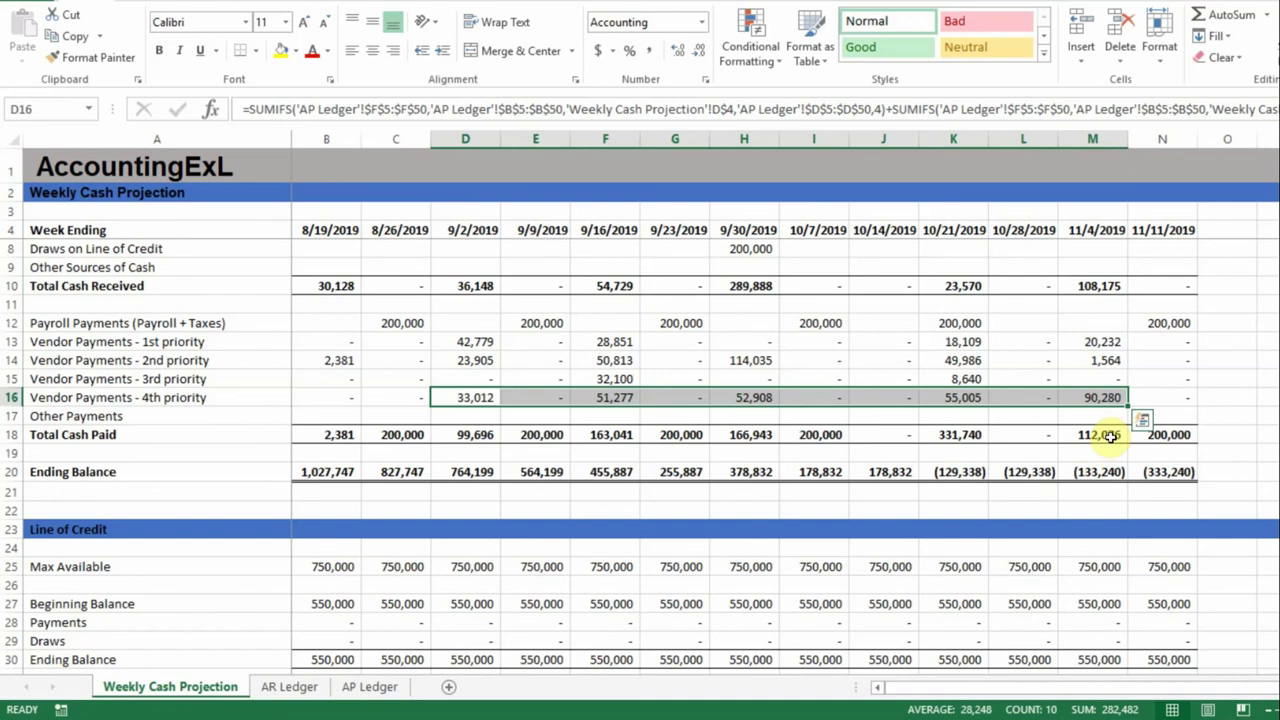
key("Delete")
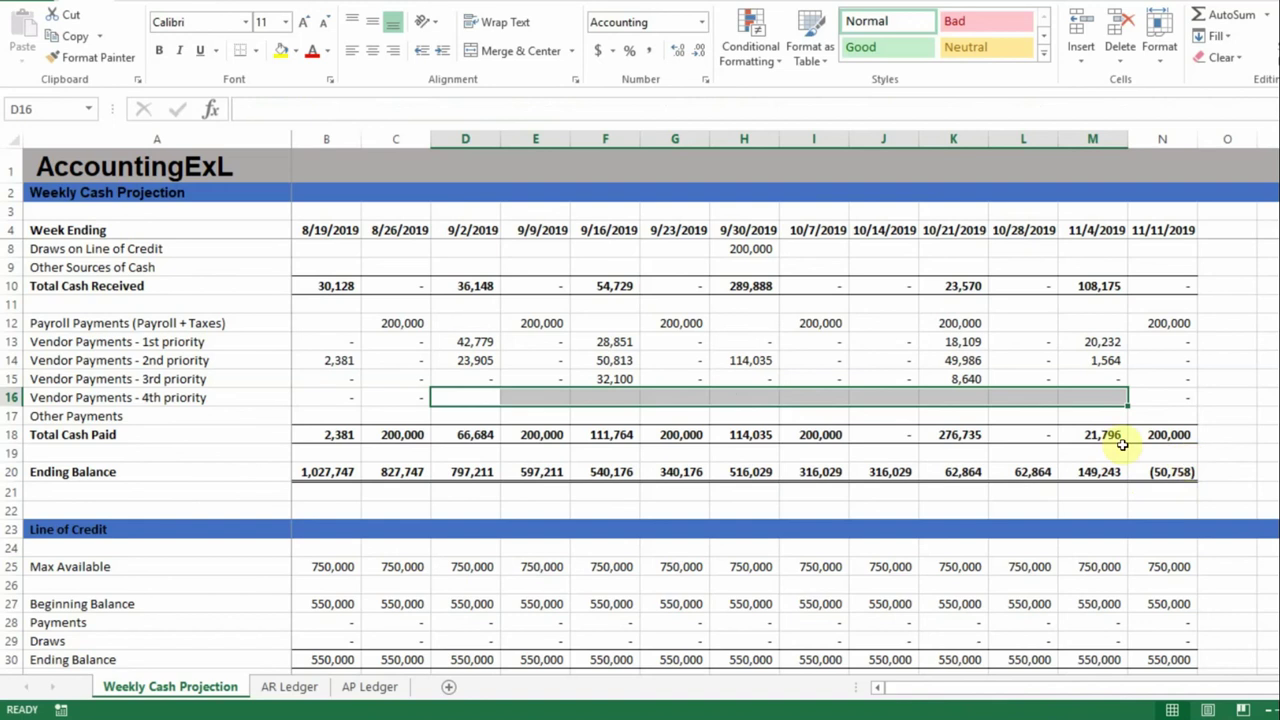
- Review the 3rd priority vendor payments, the weekly Ending Balance and the Total Available Cash across the projection
left_click(612, 378)
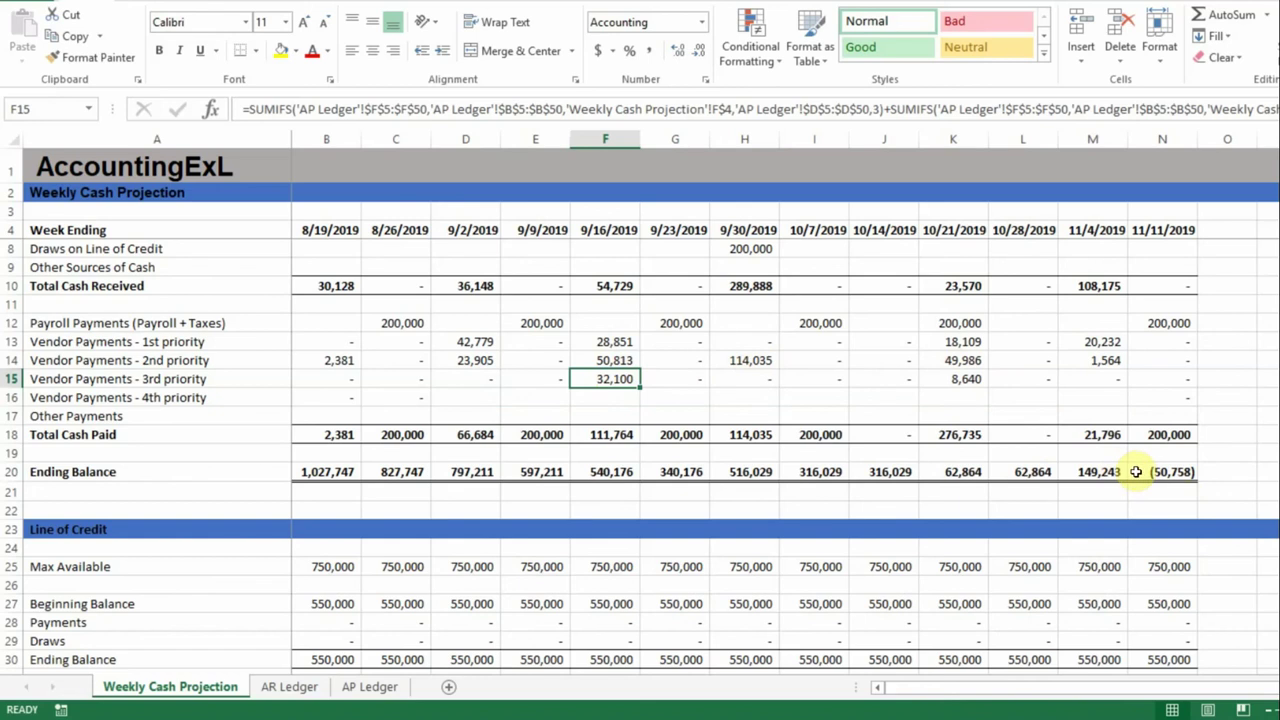
scroll(1136, 472, "down", 3)
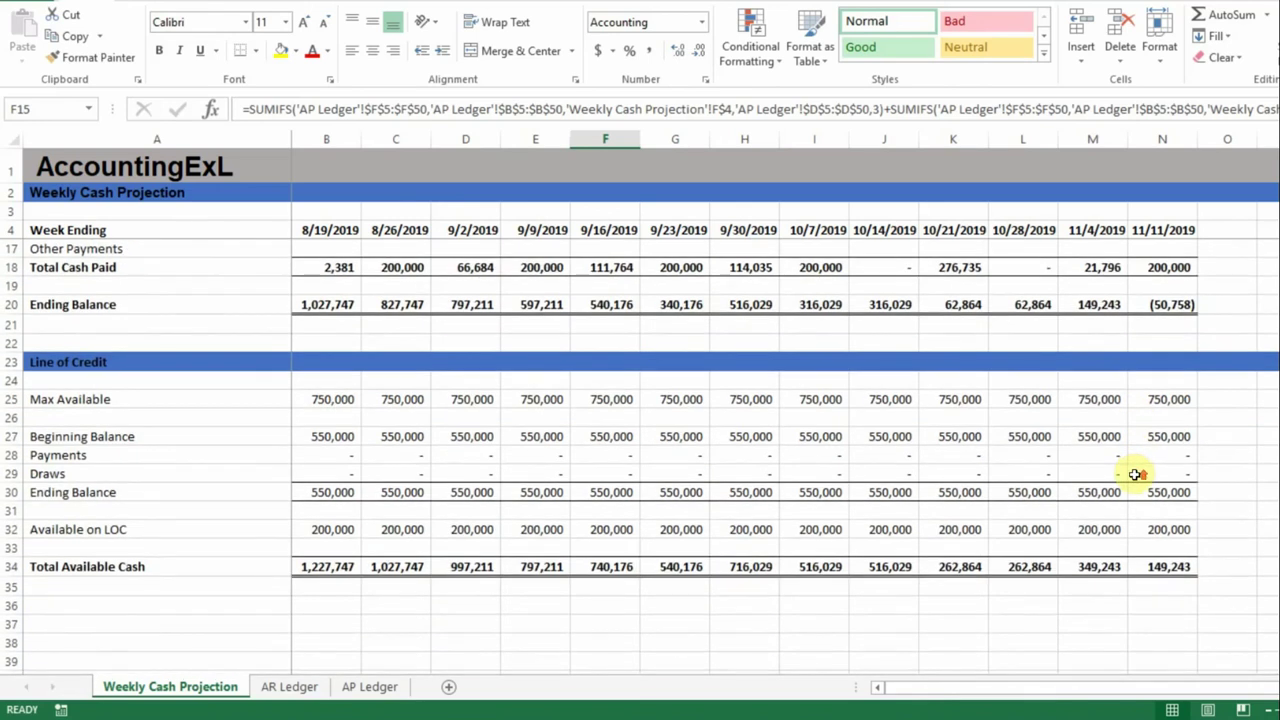
scroll(1136, 474, "up", 3)
scroll(1135, 473, "down", 1)
scroll(1135, 473, "up", 2)
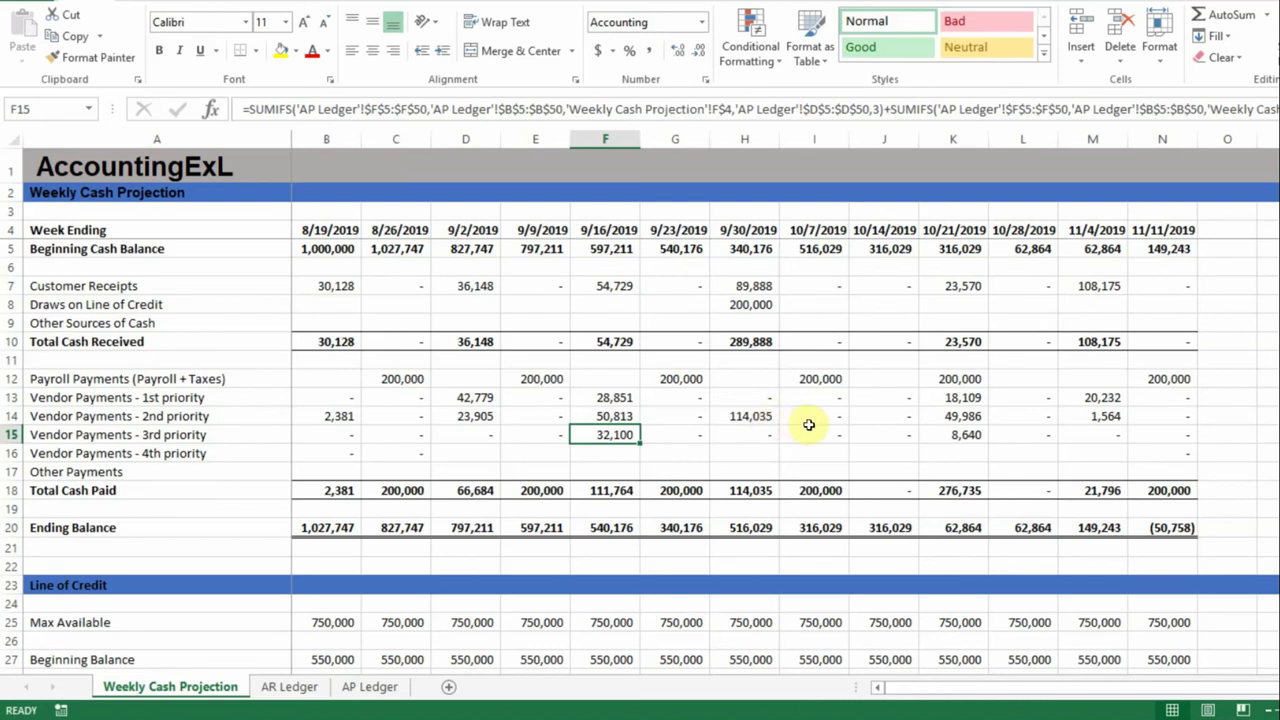
scroll(929, 437, "down", 2)
scroll(927, 436, "down", 1)
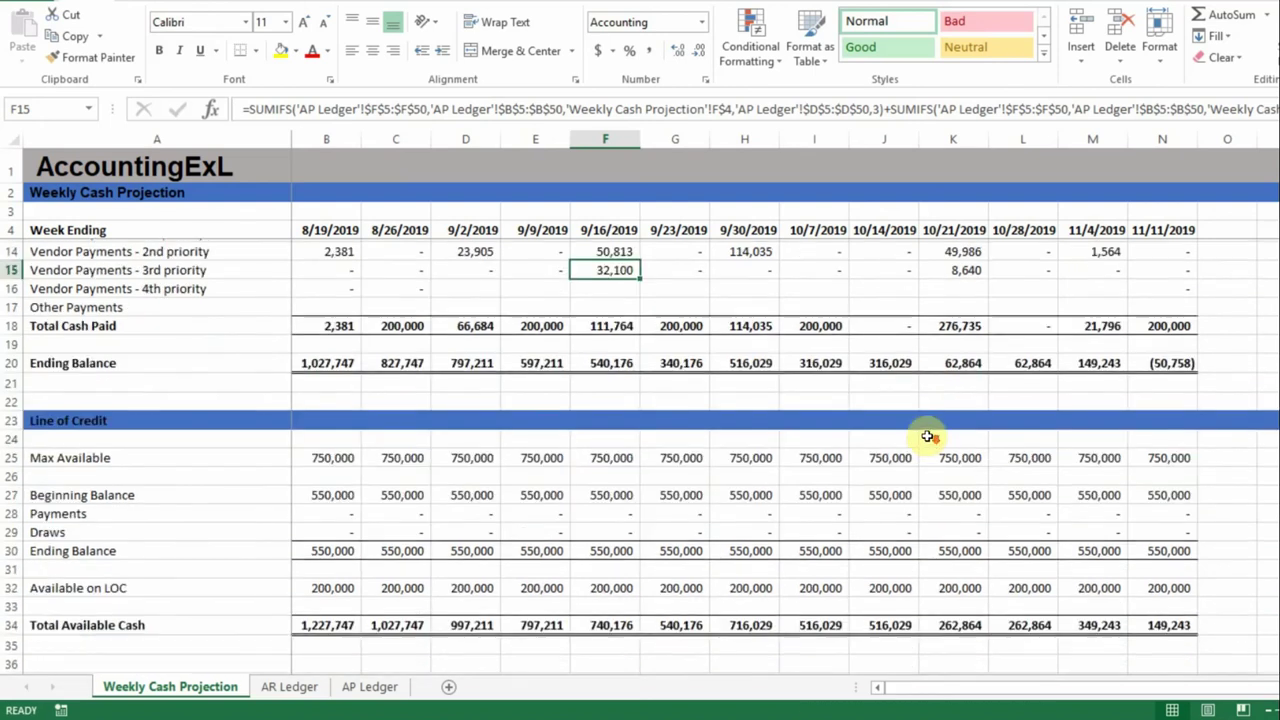